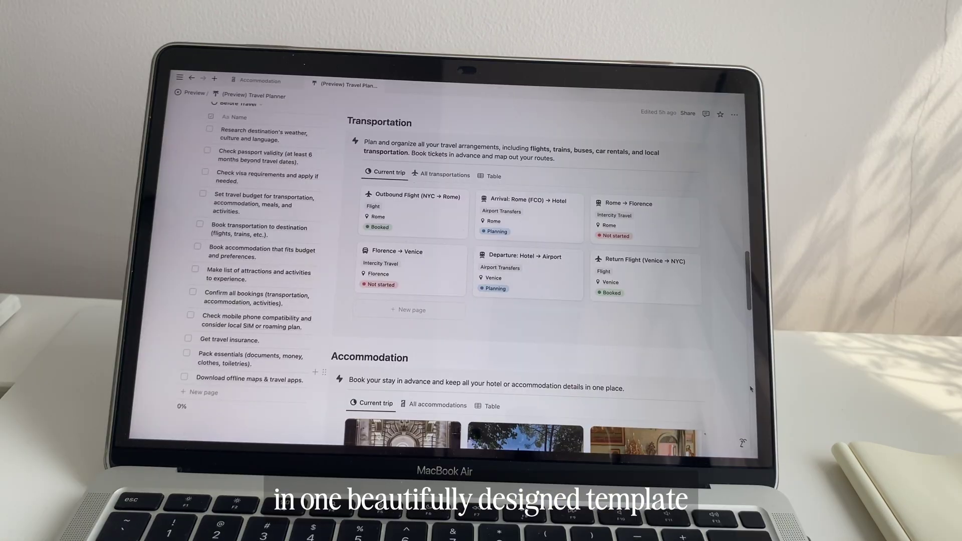
- Look through the Transportation, Accommodation and Itinerary sections of the travel planner
{"action": "scroll", "coordinate": [751, 389], "scroll_direction": "down", "scroll_amount": 3}
{"action": "scroll", "coordinate": [751, 389], "scroll_direction": "down", "scroll_amount": 5}
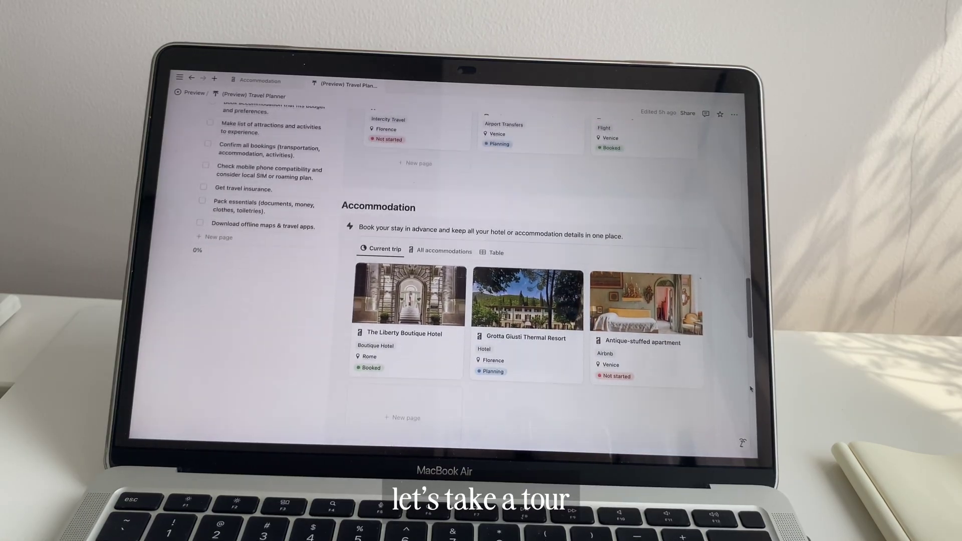
{"action": "scroll", "coordinate": [750, 389], "scroll_direction": "down", "scroll_amount": 5}
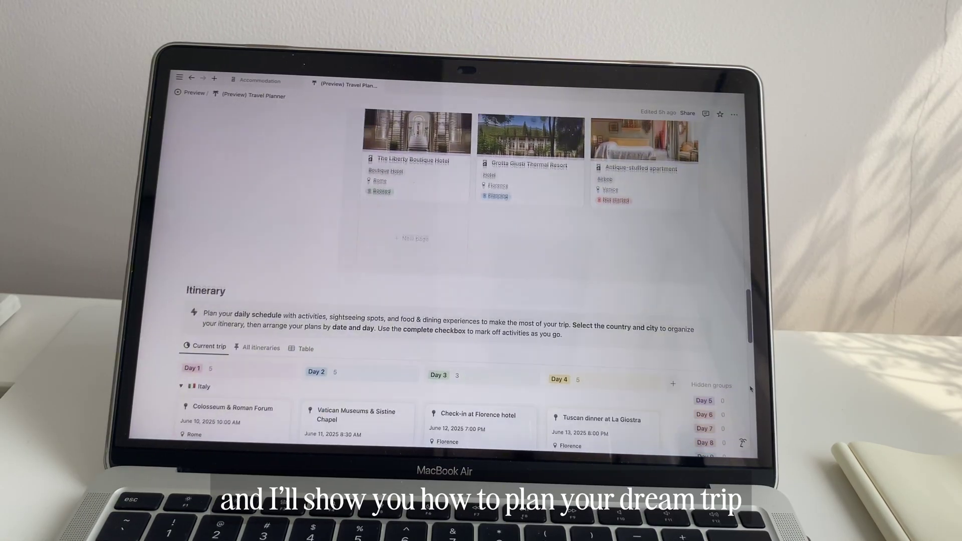
{"action": "scroll", "coordinate": [751, 389], "scroll_direction": "down", "scroll_amount": 2}
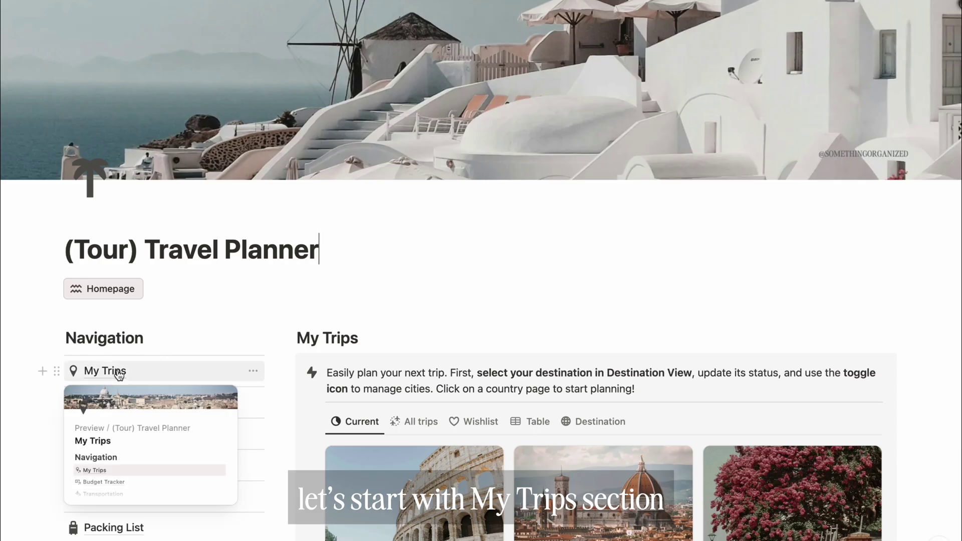
- Open the My Trips page and look over the current Italy trips
{"action": "left_click", "coordinate": [119, 374]}
{"action": "scroll", "coordinate": [946, 375], "scroll_direction": "down", "scroll_amount": 5}
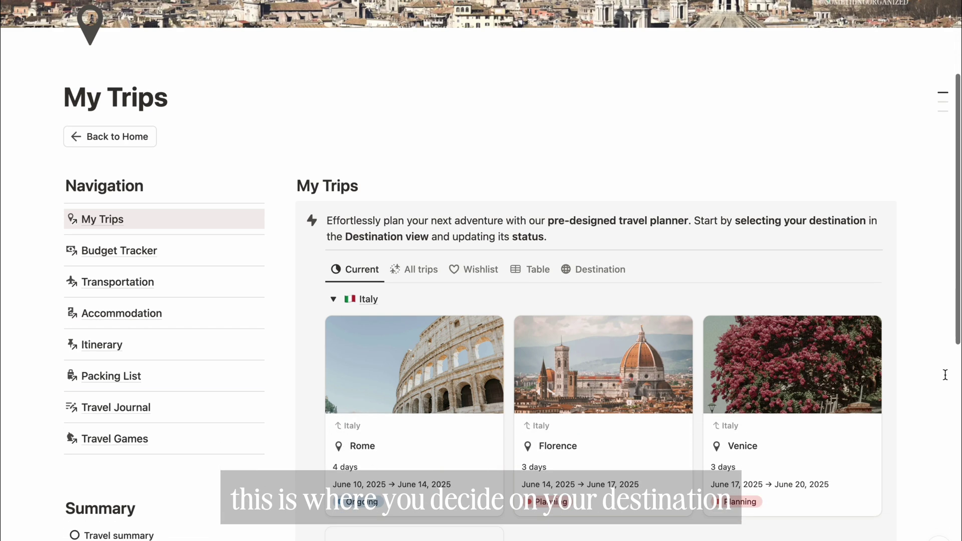
{"action": "scroll", "coordinate": [946, 375], "scroll_direction": "down", "scroll_amount": 3}
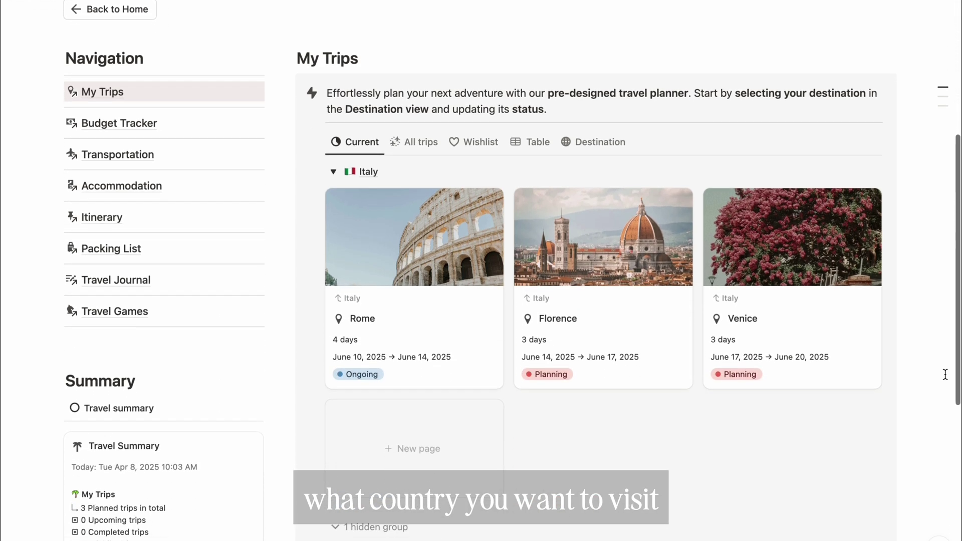
{"action": "scroll", "coordinate": [945, 375], "scroll_direction": "down", "scroll_amount": 1}
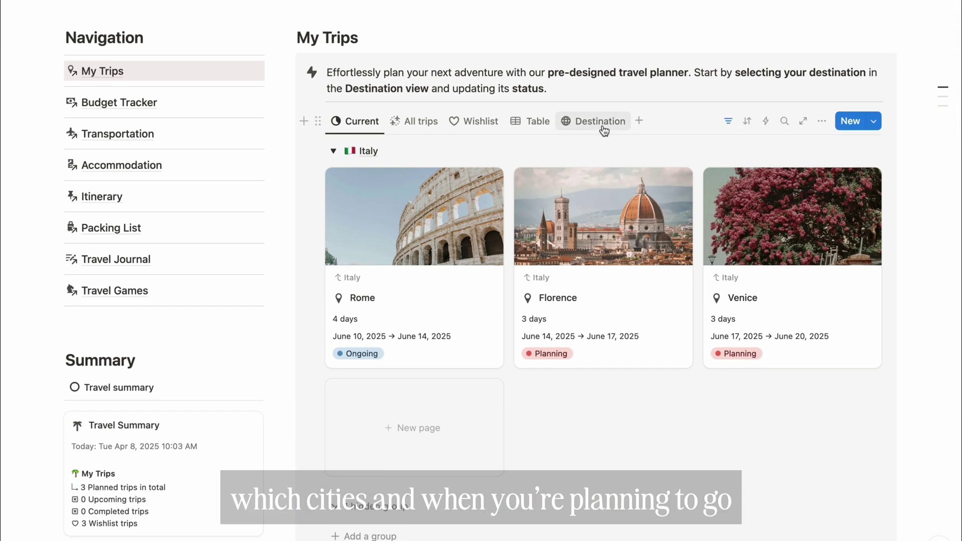
- In the Destination view of My Trips, set the status of Japan to Planning
{"action": "left_click", "coordinate": [604, 130]}
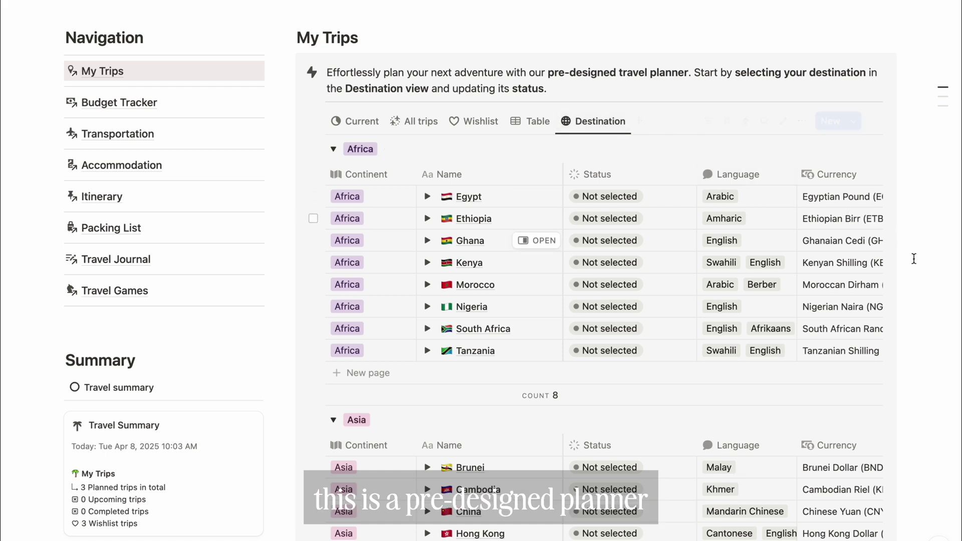
{"action": "scroll", "coordinate": [918, 269], "scroll_direction": "down", "scroll_amount": 3}
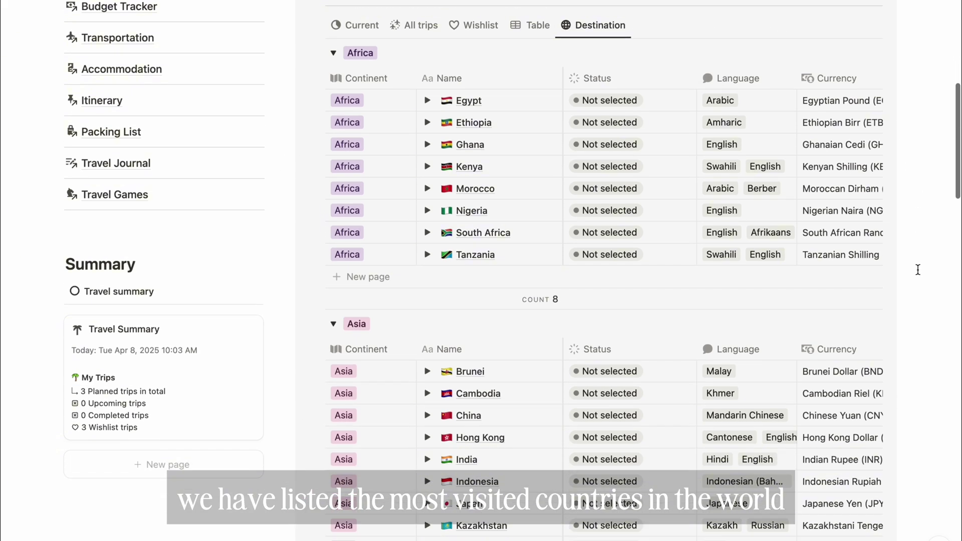
{"action": "scroll", "coordinate": [918, 270], "scroll_direction": "down", "scroll_amount": 5}
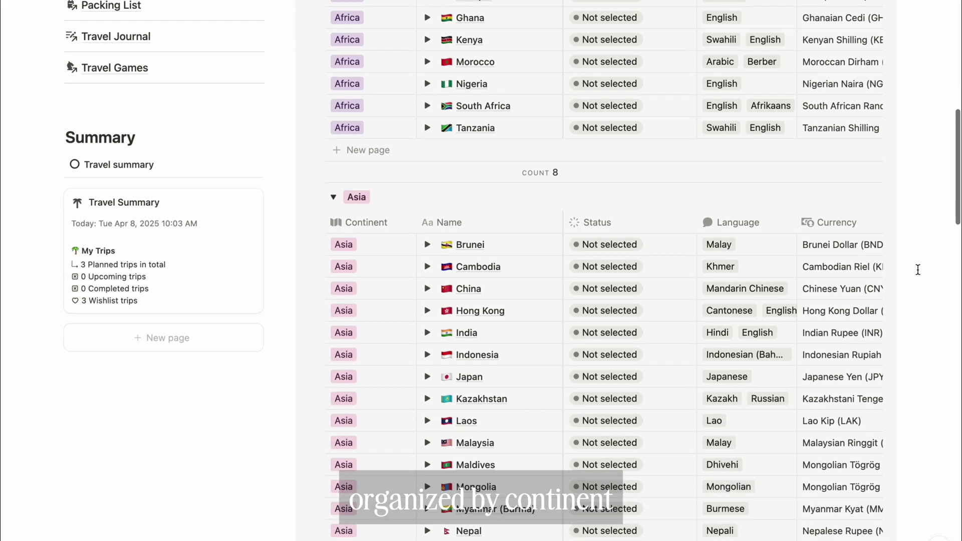
{"action": "scroll", "coordinate": [918, 270], "scroll_direction": "down", "scroll_amount": 4}
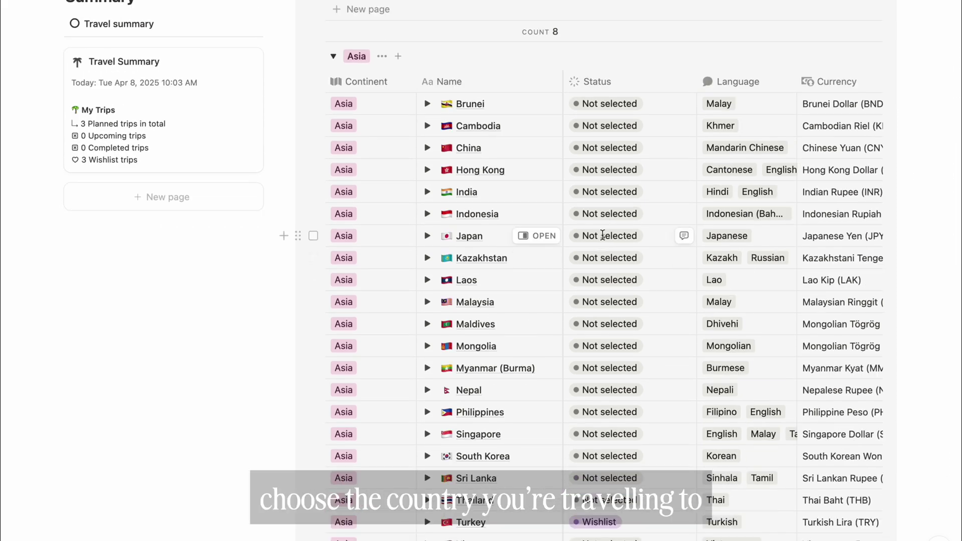
{"action": "left_click", "coordinate": [603, 232]}
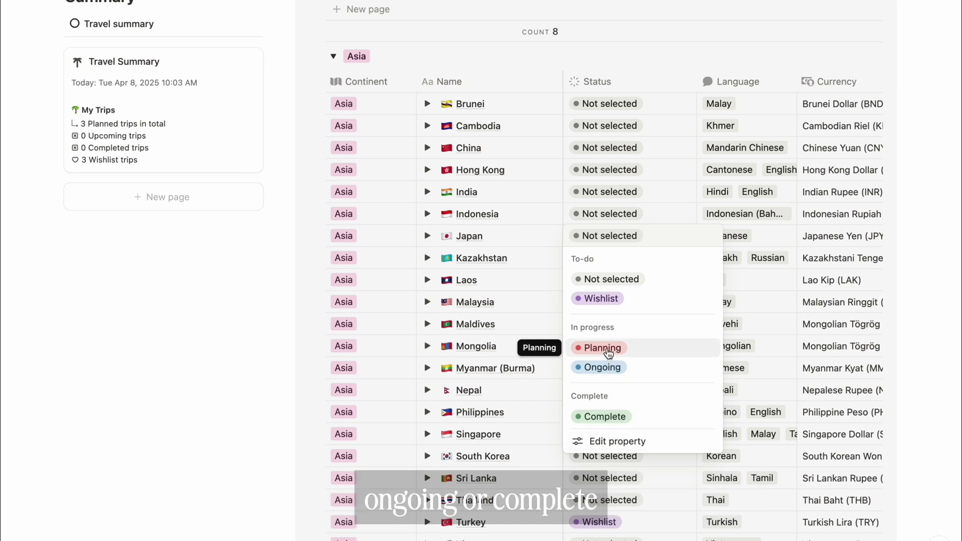
{"action": "left_click", "coordinate": [603, 348]}
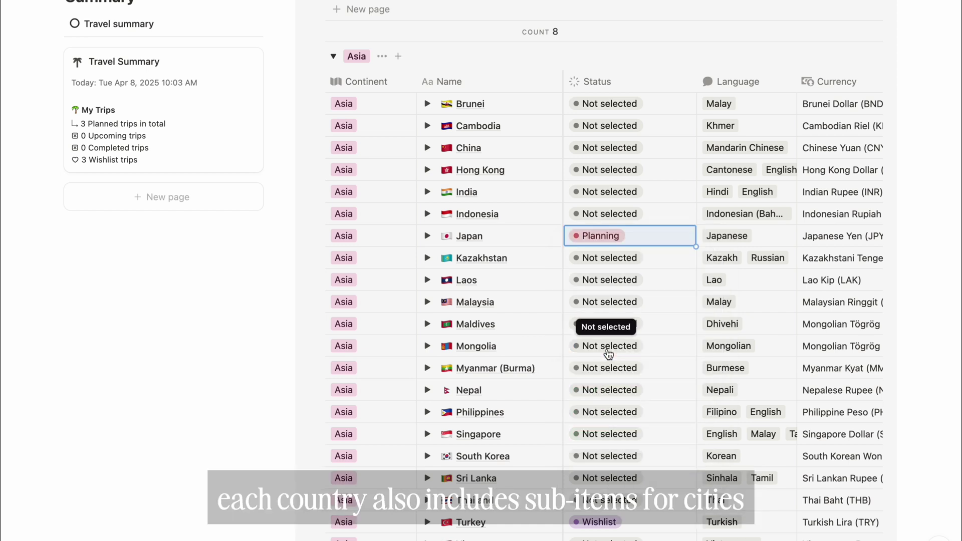
- Expand Japan's cities and set the status of Tokyo, Kyoto and Osaka to Planning
{"action": "left_click", "coordinate": [427, 236]}
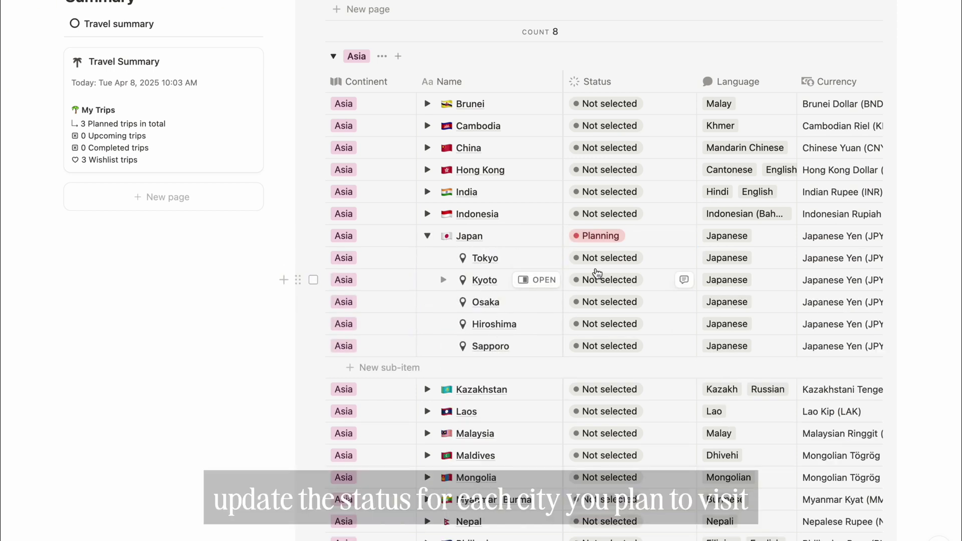
{"action": "left_click", "coordinate": [617, 257]}
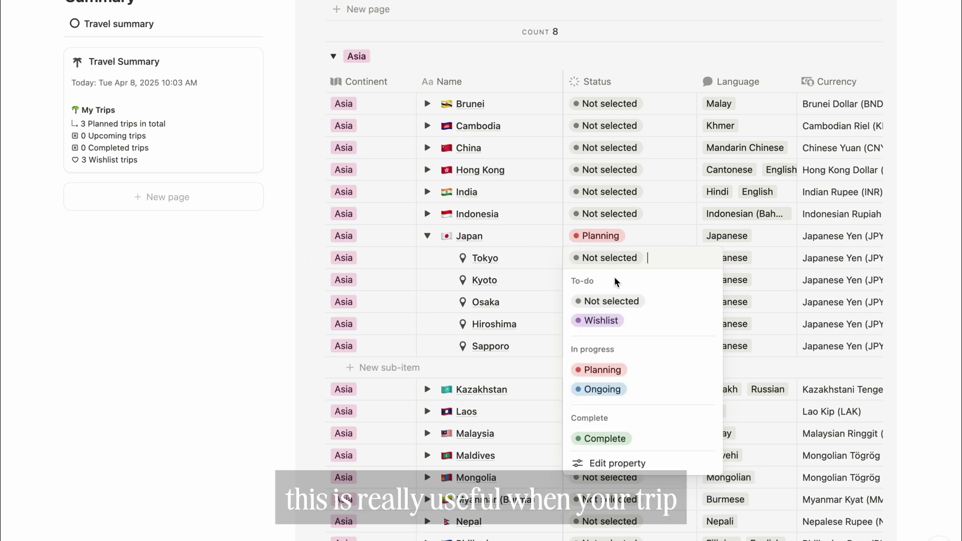
{"action": "left_click", "coordinate": [612, 368]}
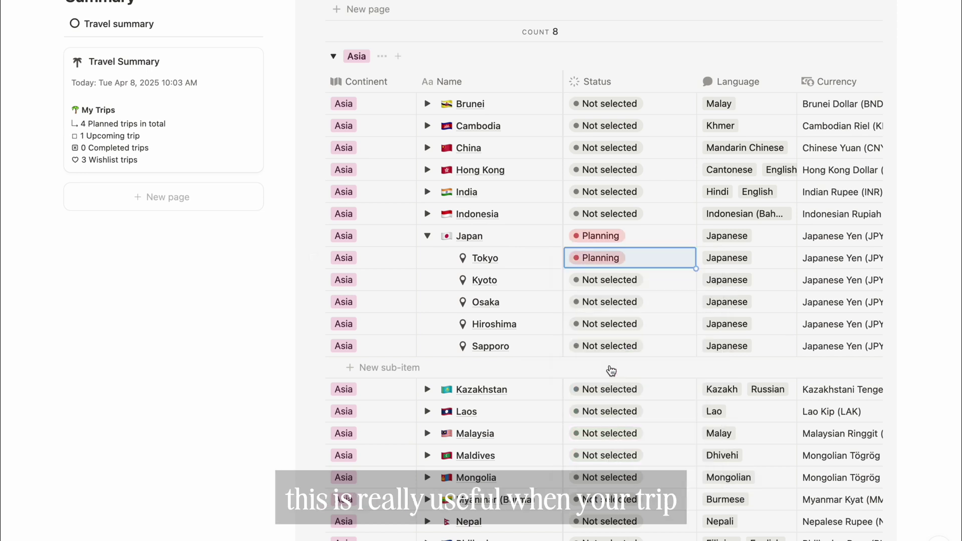
{"action": "left_click", "coordinate": [612, 280]}
{"action": "left_click", "coordinate": [604, 392]}
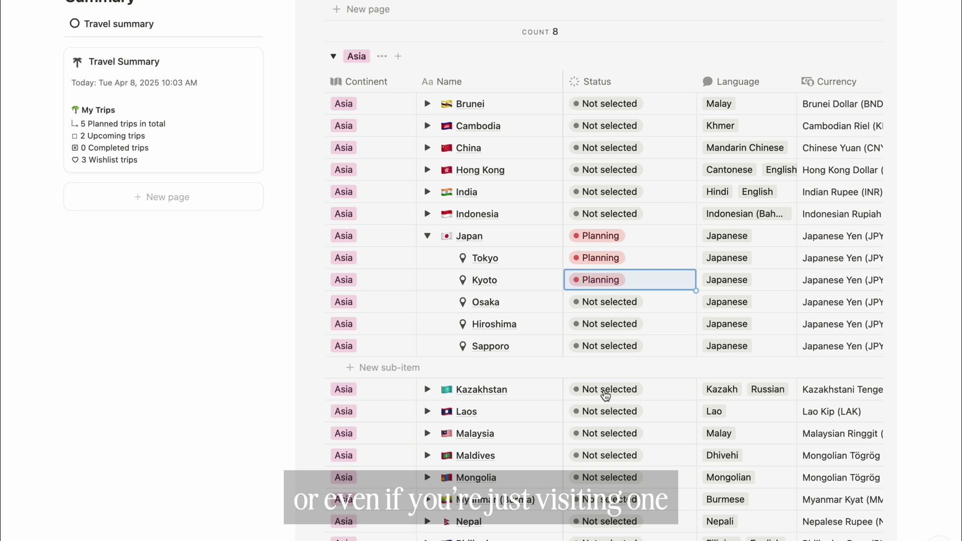
{"action": "left_click", "coordinate": [608, 300]}
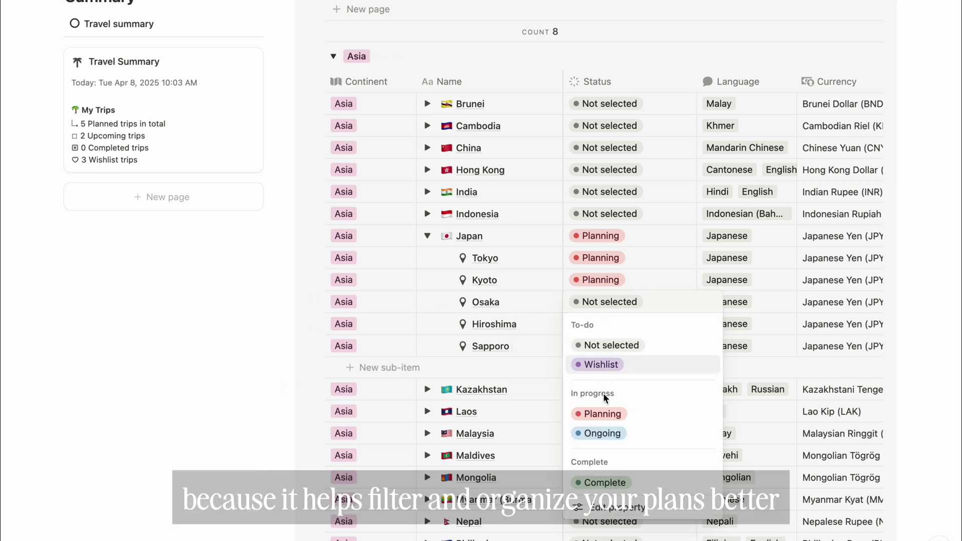
{"action": "left_click", "coordinate": [608, 416]}
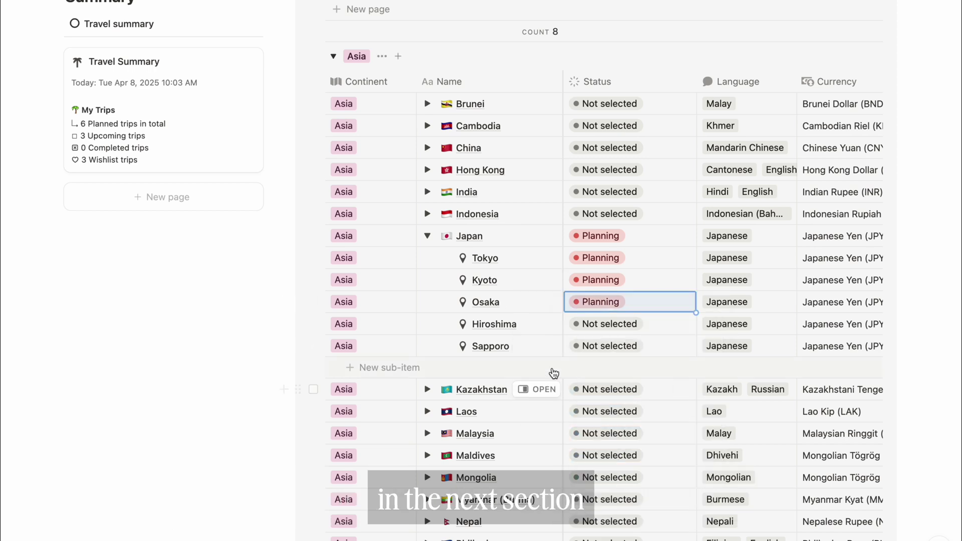
- Add Nara as a city under Japan, copy Sapporo's language and currency to it, and set its status to Planning
{"action": "left_click", "coordinate": [405, 369]}
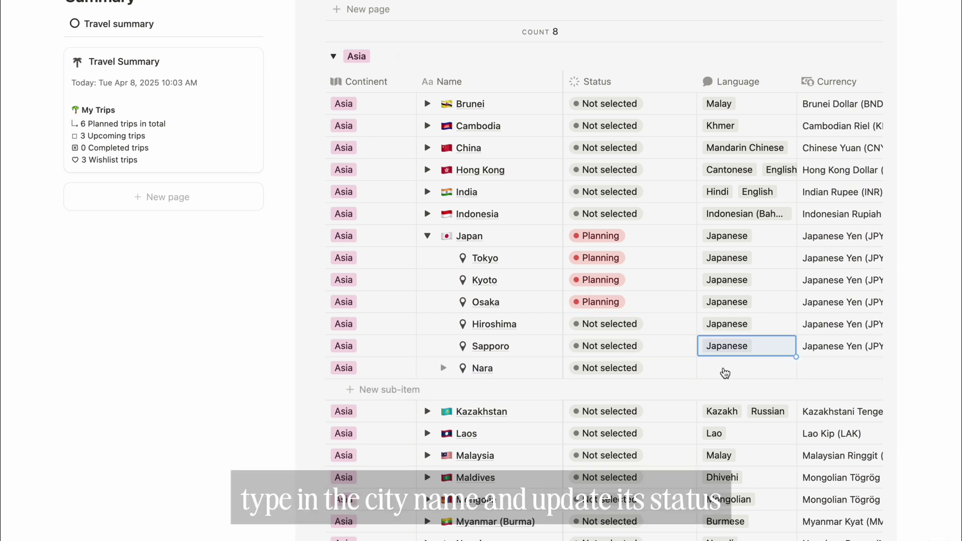
{"action": "key", "text": "shift+Right"}
{"action": "key", "text": "super+c"}
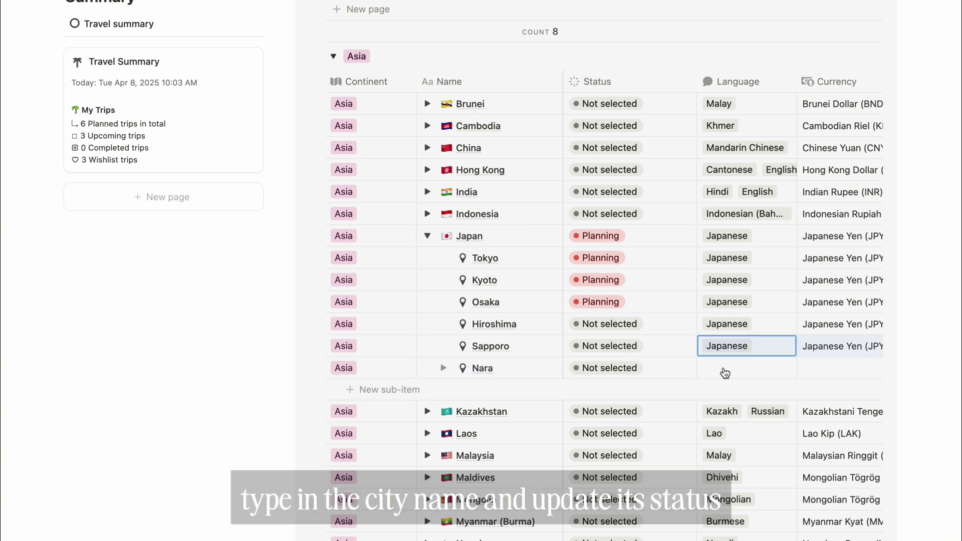
{"action": "key", "text": "Down"}
{"action": "key", "text": "super+v"}
{"action": "scroll", "coordinate": [727, 375], "scroll_direction": "right", "scroll_amount": 5}
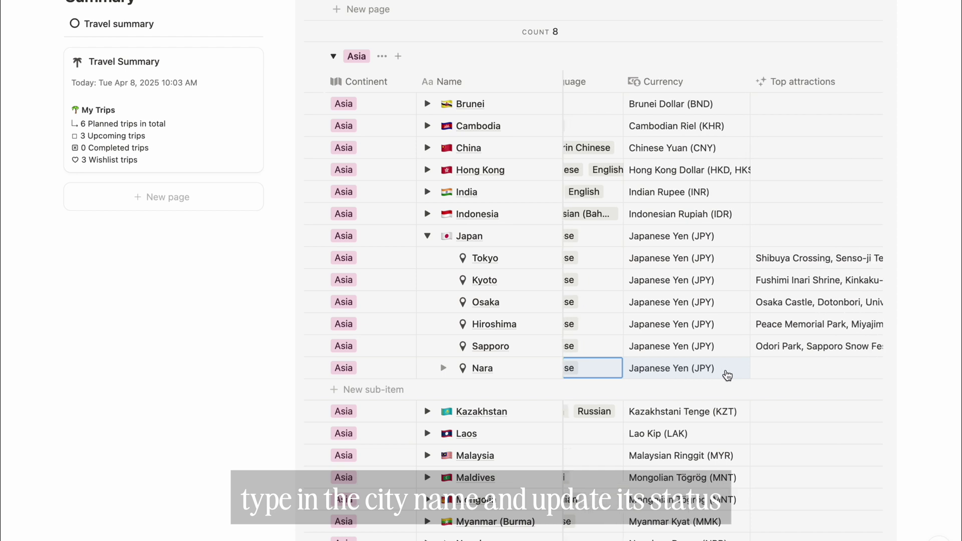
{"action": "scroll", "coordinate": [802, 370], "scroll_direction": "left", "scroll_amount": 5}
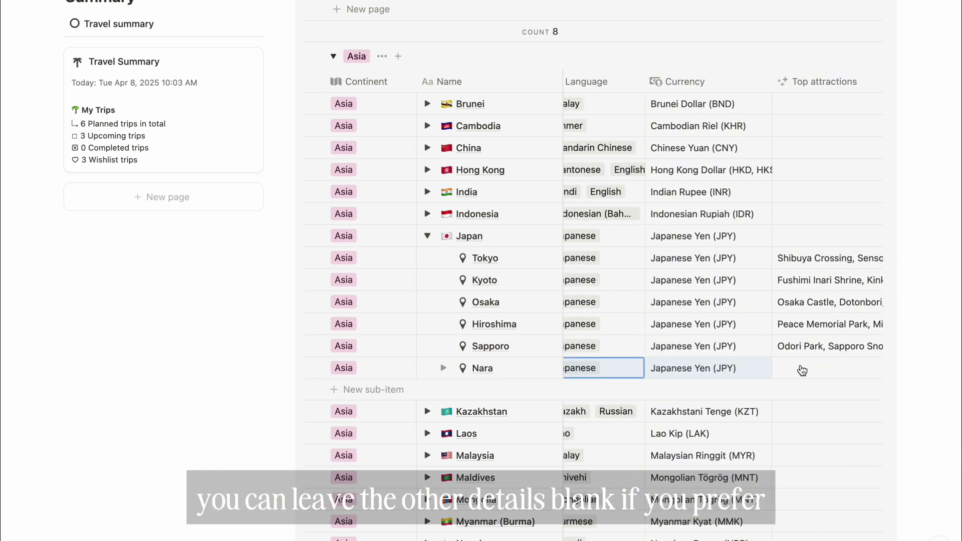
{"action": "left_click", "coordinate": [599, 369]}
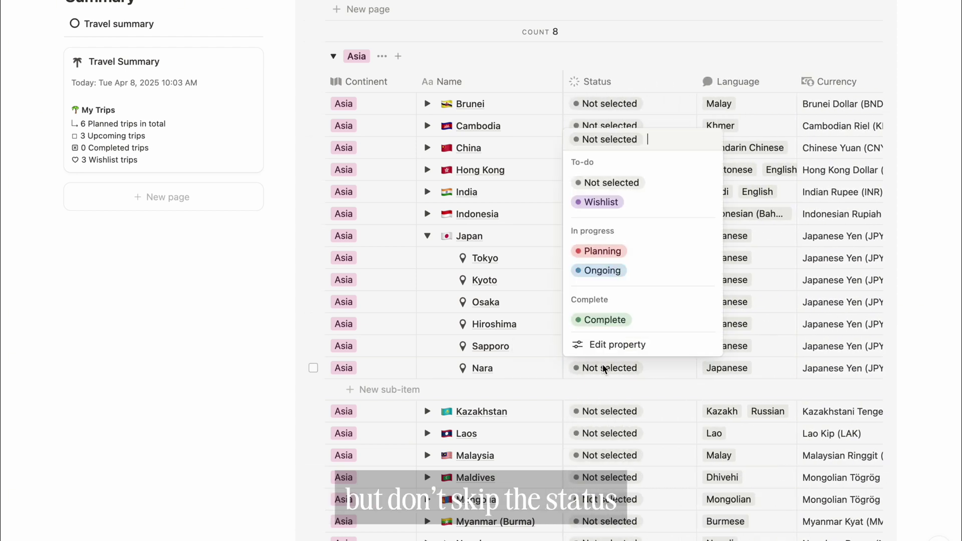
{"action": "left_click", "coordinate": [612, 252]}
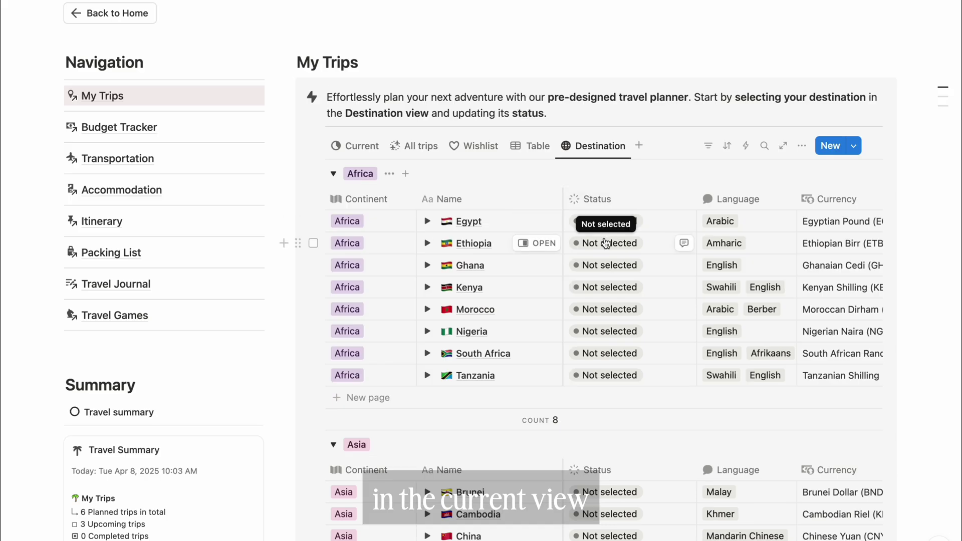
- Review the Italy and Japan cities in the Current view, and switch to the Wishlist view
{"action": "left_click", "coordinate": [365, 149]}
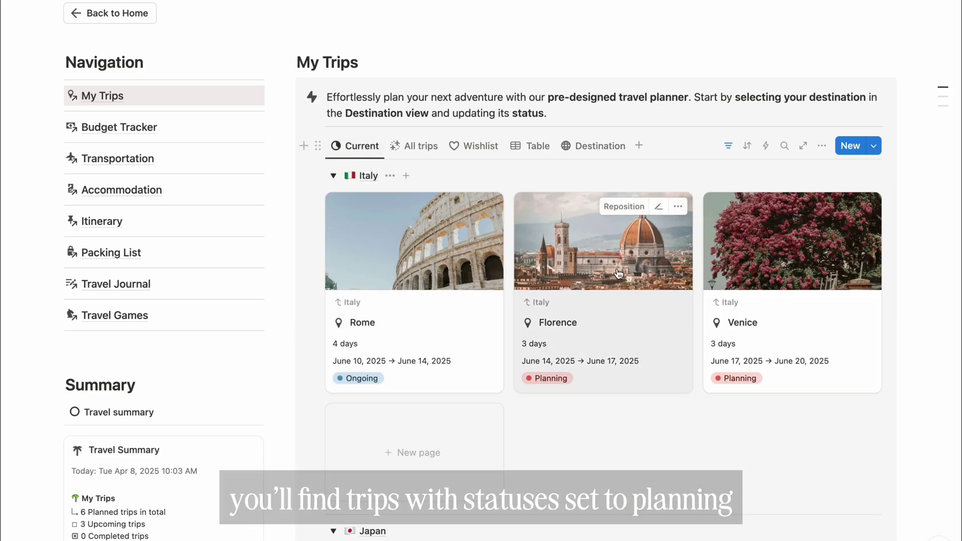
{"action": "scroll", "coordinate": [903, 343], "scroll_direction": "down", "scroll_amount": 2}
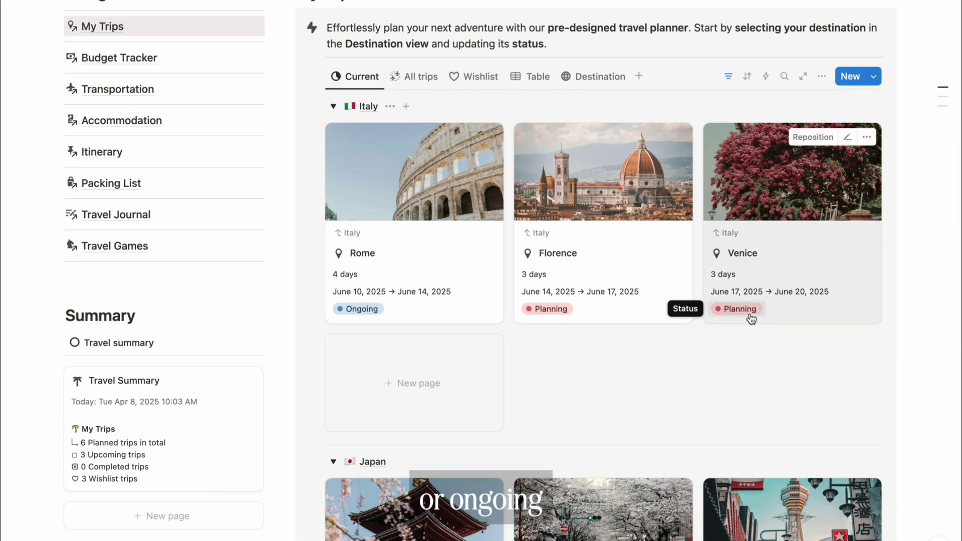
{"action": "scroll", "coordinate": [944, 400], "scroll_direction": "down", "scroll_amount": 4}
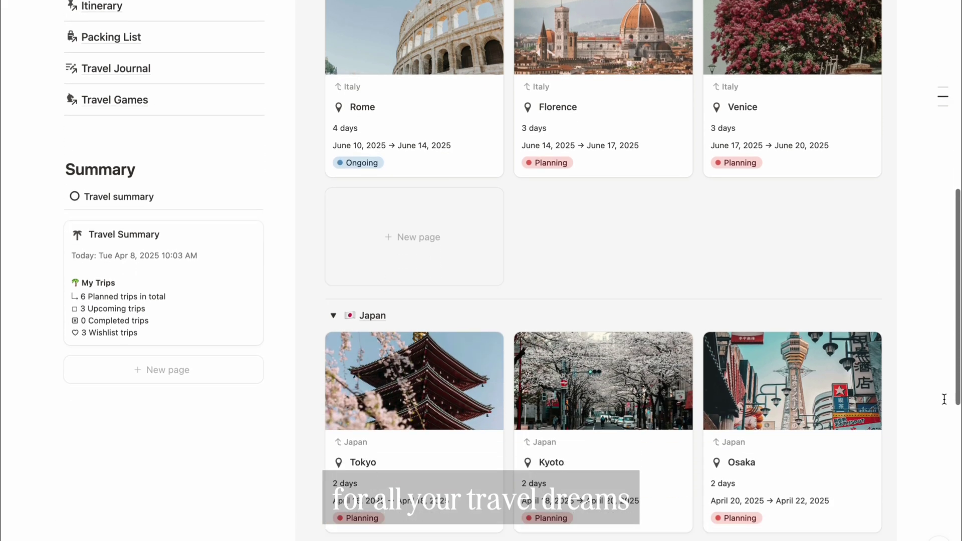
{"action": "scroll", "coordinate": [945, 400], "scroll_direction": "up", "scroll_amount": 4}
{"action": "scroll", "coordinate": [945, 400], "scroll_direction": "up", "scroll_amount": 3}
{"action": "left_click", "coordinate": [478, 215]}
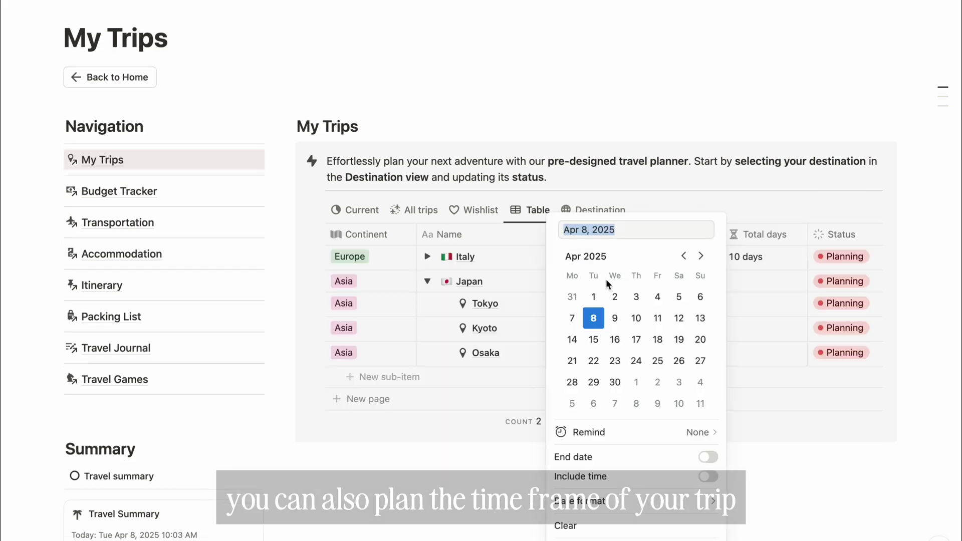
- Set the travel date of the Japan trip from April 16, 2025 to April 22, 2025
{"action": "left_click", "coordinate": [617, 339]}
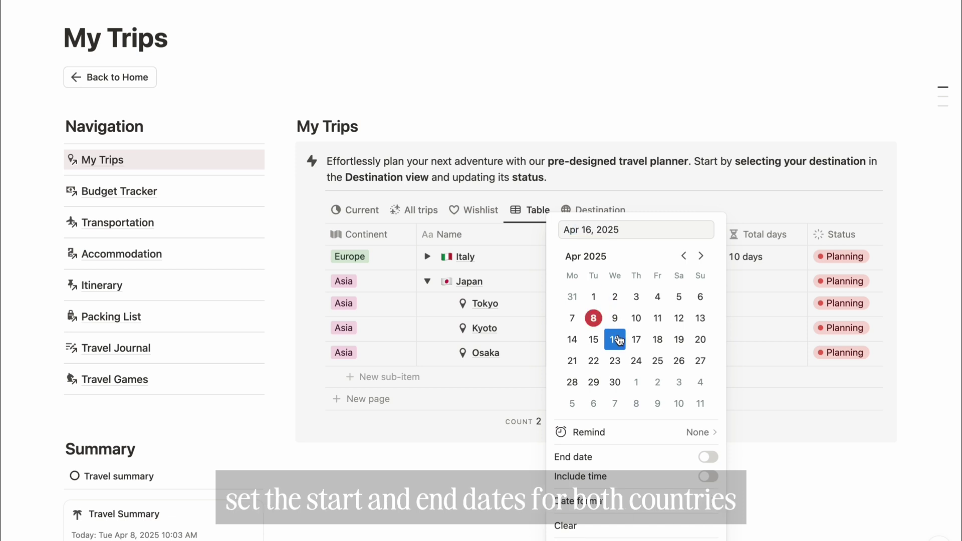
{"action": "left_click", "coordinate": [708, 457]}
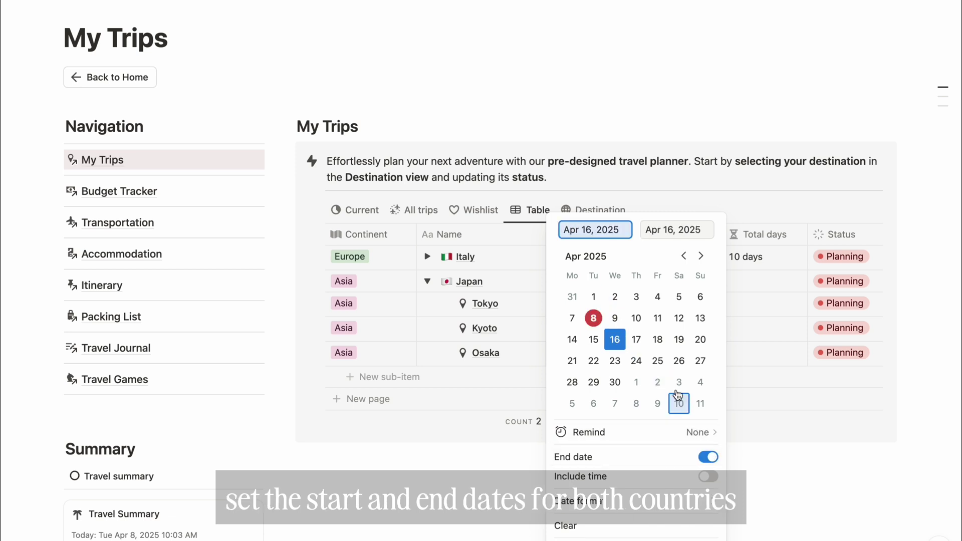
{"action": "left_click", "coordinate": [595, 362]}
{"action": "left_click", "coordinate": [522, 465]}
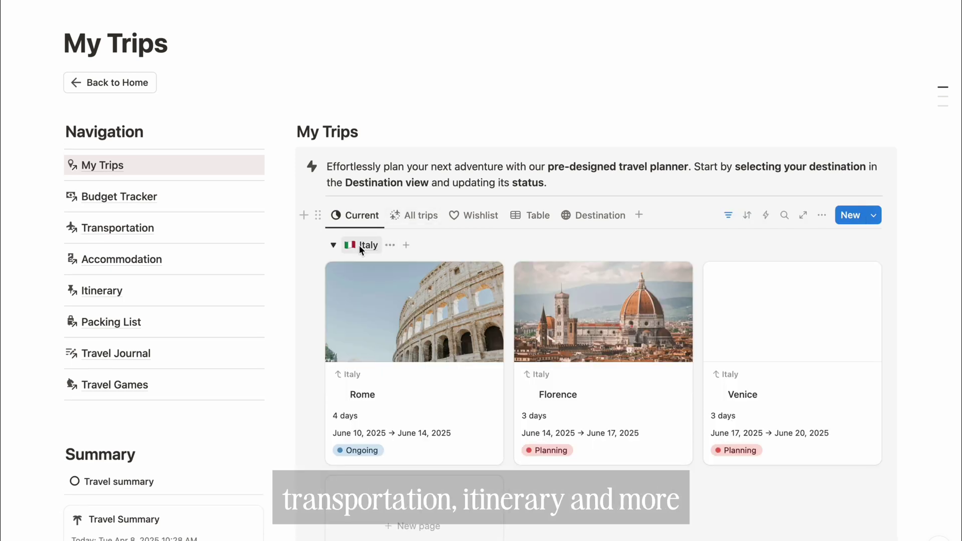
- Open the Italy trip page from the Current view and look through its overview details
{"action": "left_click", "coordinate": [361, 246]}
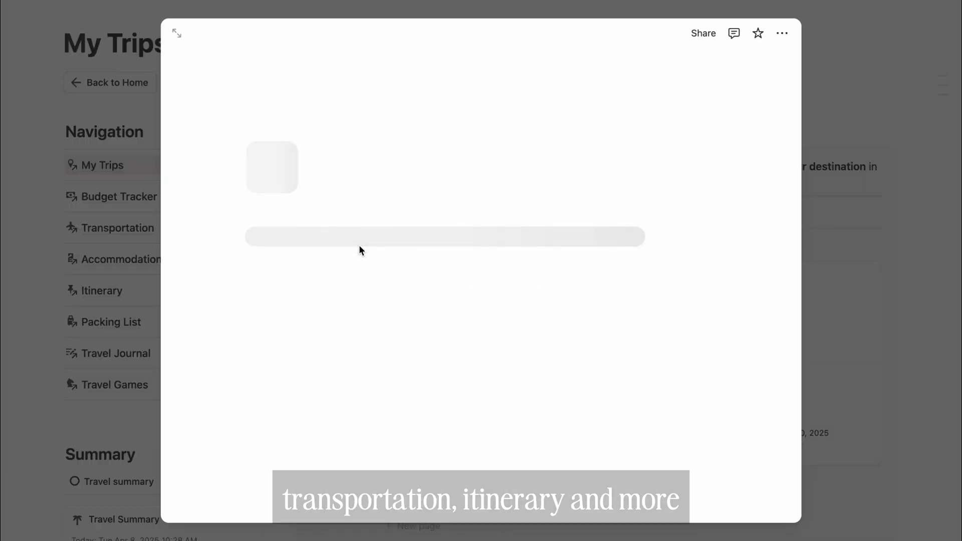
{"action": "scroll", "coordinate": [599, 453], "scroll_direction": "down", "scroll_amount": 4}
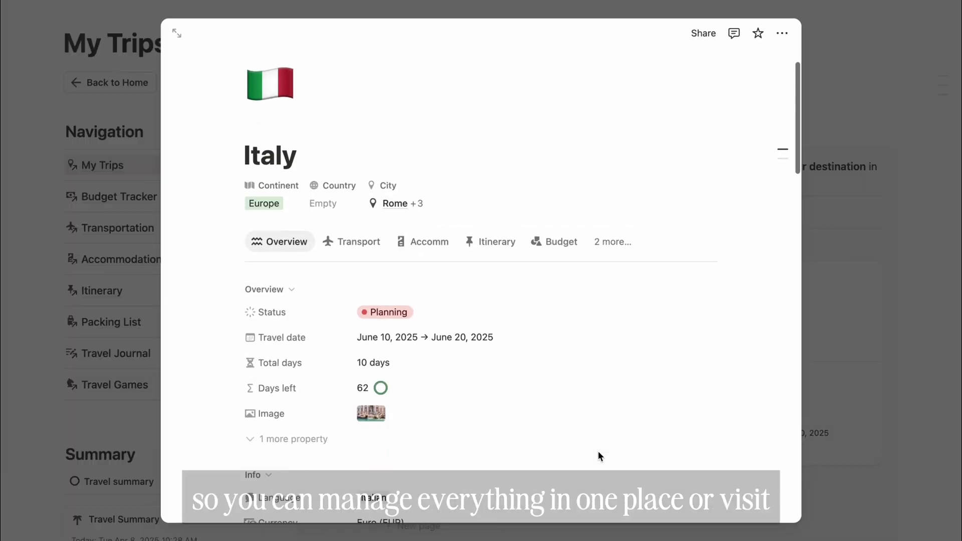
{"action": "scroll", "coordinate": [600, 457], "scroll_direction": "down", "scroll_amount": 5}
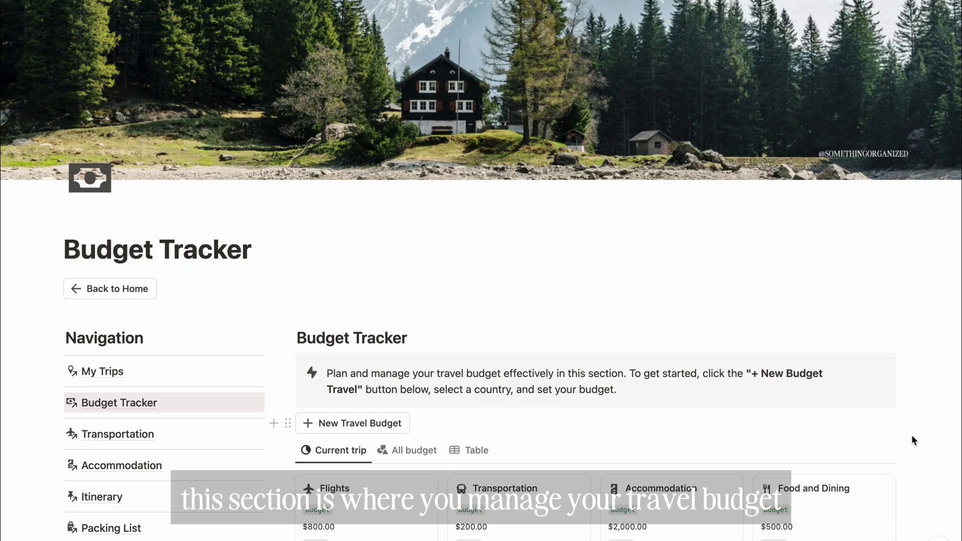
- Add a travel budget linked to Japan with $1,000 for Flight, $500 for Transportation, $2,000 for Accommodation and $800 for Food and Dining
{"action": "scroll", "coordinate": [914, 441], "scroll_direction": "down", "scroll_amount": 3}
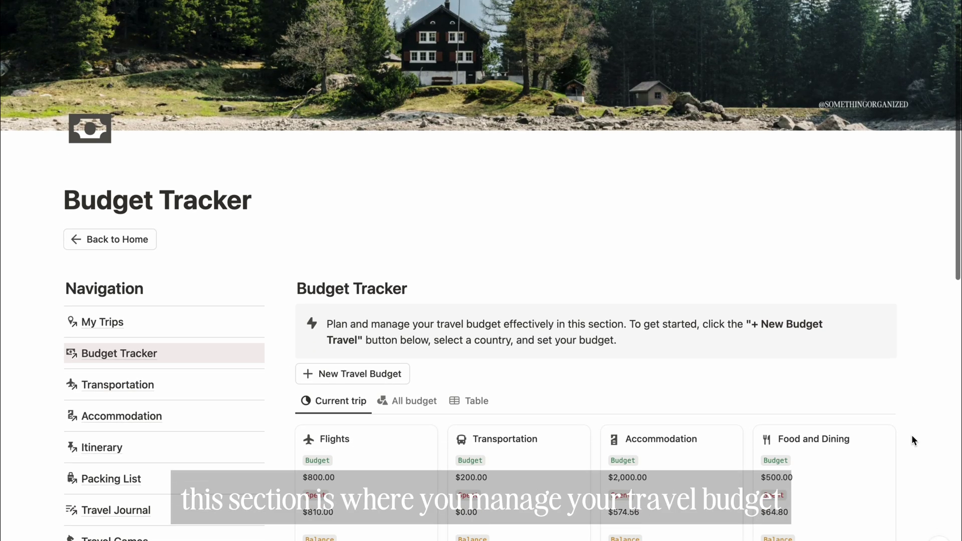
{"action": "scroll", "coordinate": [913, 436], "scroll_direction": "down", "scroll_amount": 2}
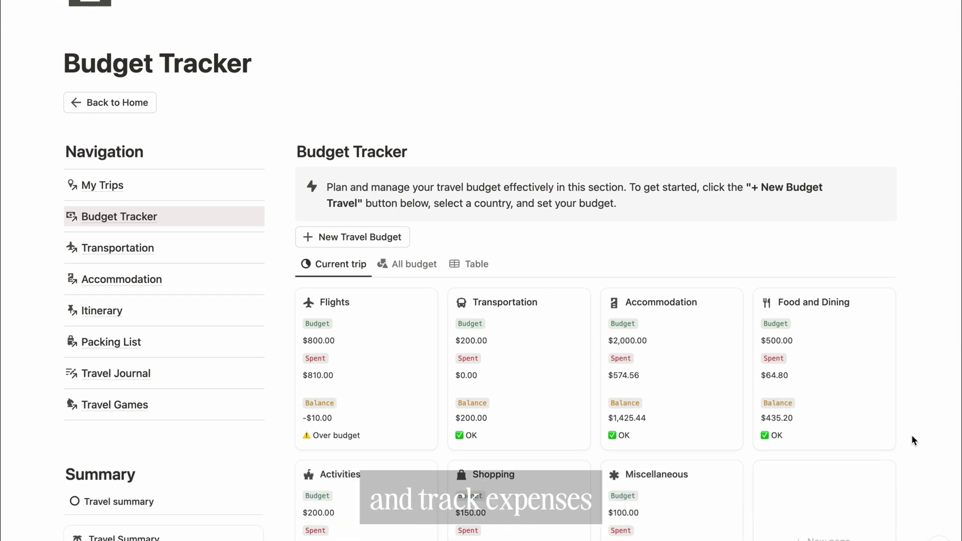
{"action": "scroll", "coordinate": [913, 437], "scroll_direction": "down", "scroll_amount": 10}
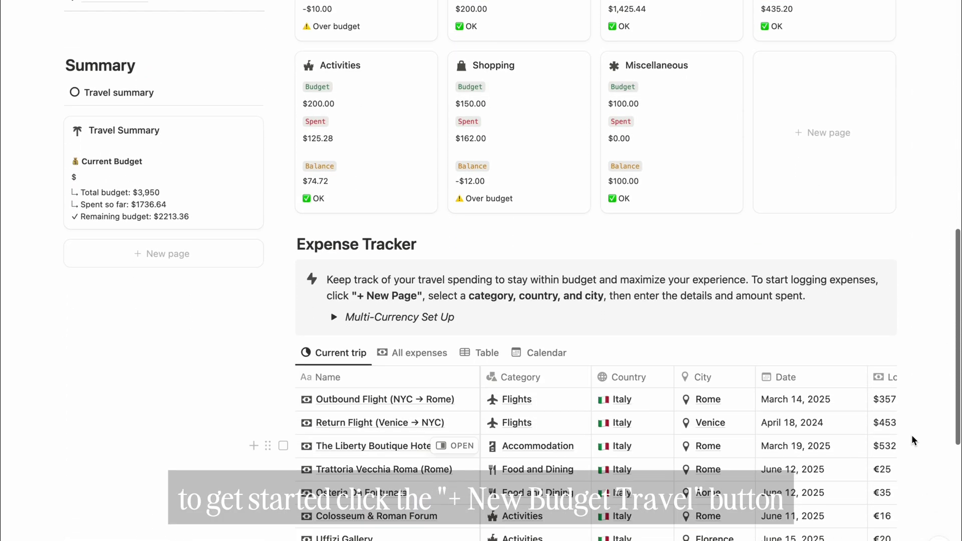
{"action": "scroll", "coordinate": [912, 434], "scroll_direction": "up", "scroll_amount": 9}
{"action": "left_click", "coordinate": [370, 169]}
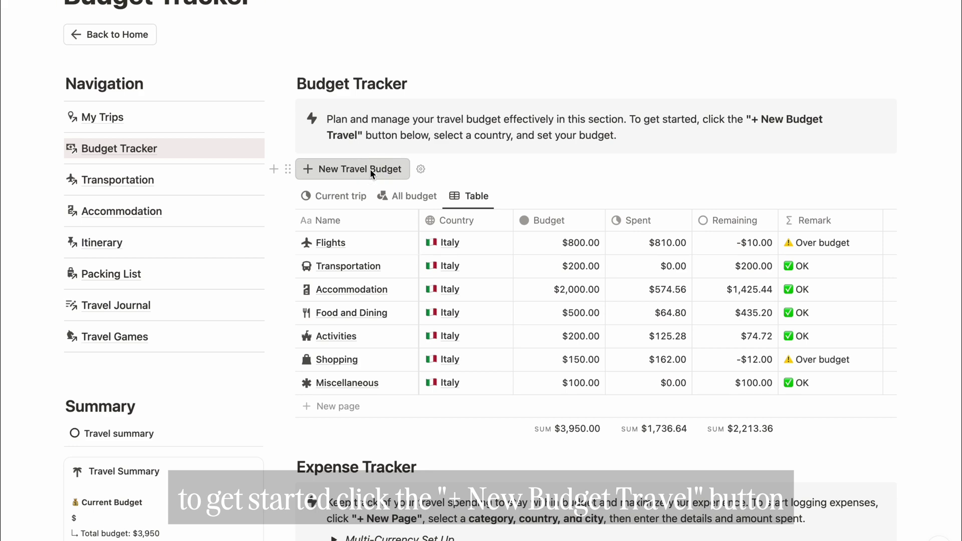
{"action": "scroll", "coordinate": [421, 198], "scroll_direction": "down", "scroll_amount": 2}
{"action": "left_click", "coordinate": [390, 79]}
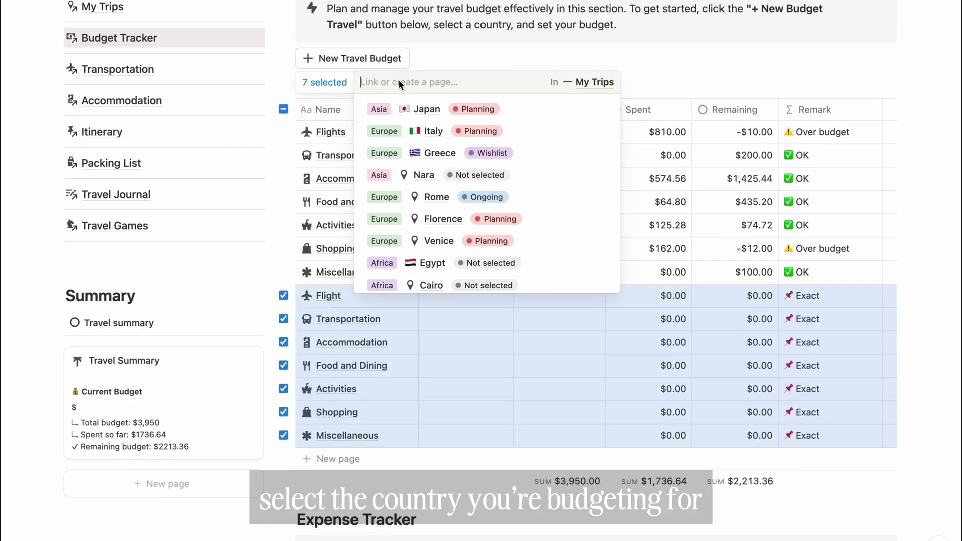
{"action": "left_click", "coordinate": [428, 110]}
{"action": "left_click", "coordinate": [596, 297]}
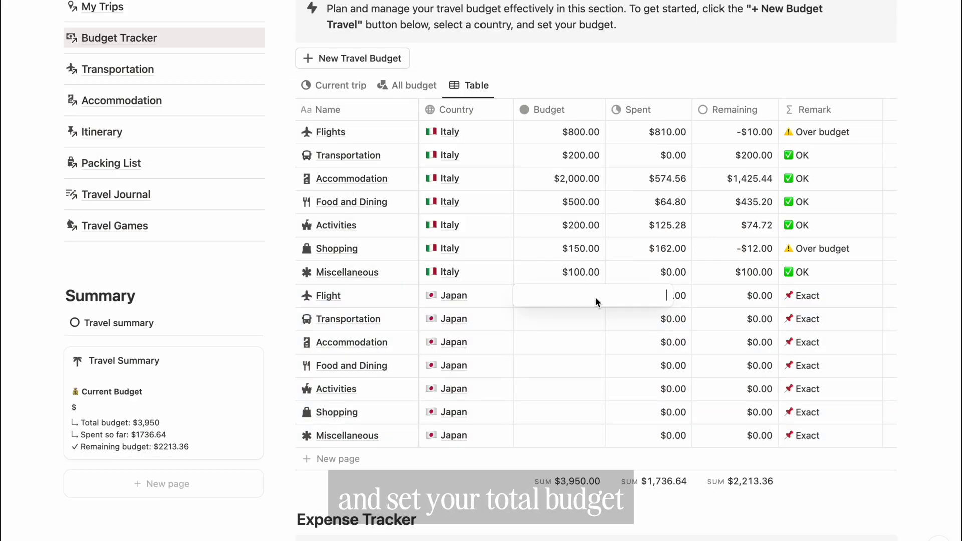
{"action": "type", "text": "1000"}
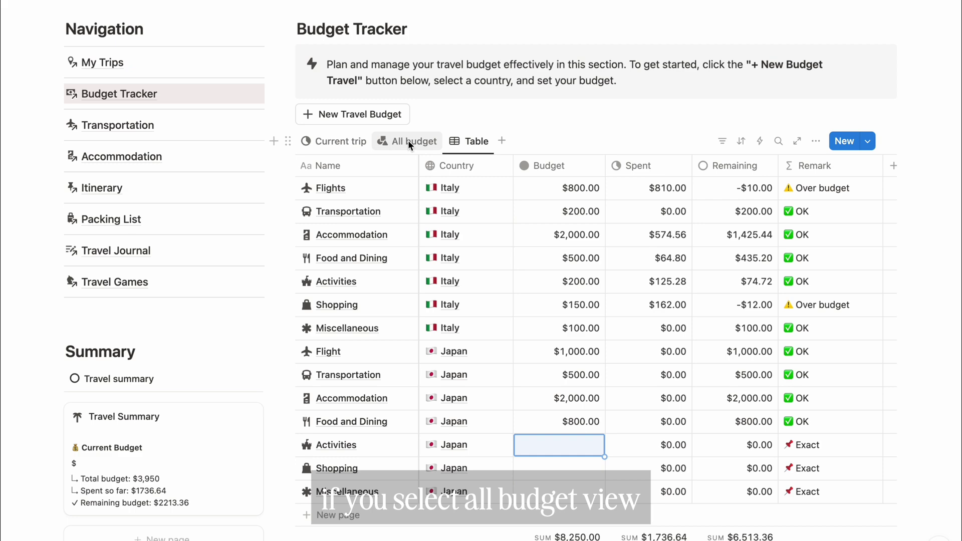
- Compare the Italy and Japan budgets in the All budget view, and collapse the Italy group
{"action": "left_click", "coordinate": [408, 140]}
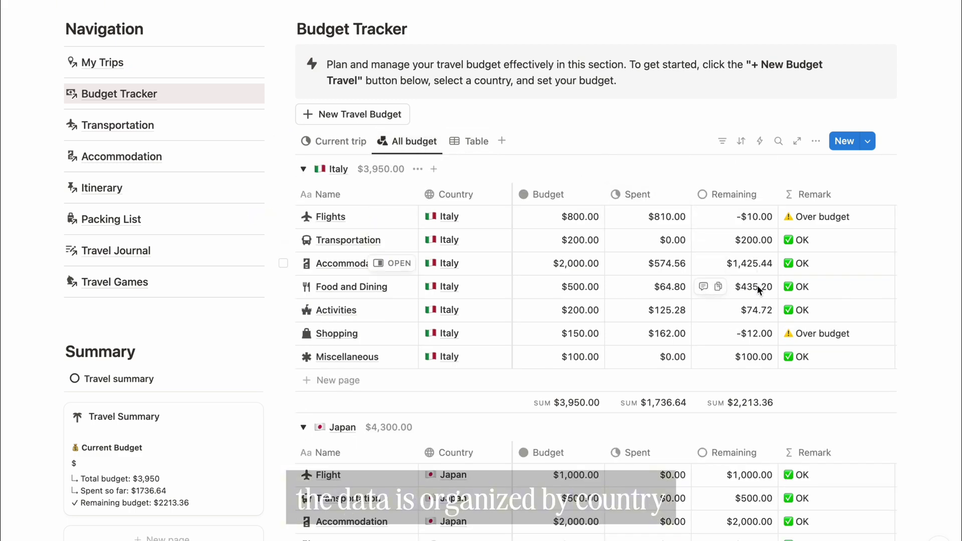
{"action": "scroll", "coordinate": [913, 386], "scroll_direction": "down", "scroll_amount": 5}
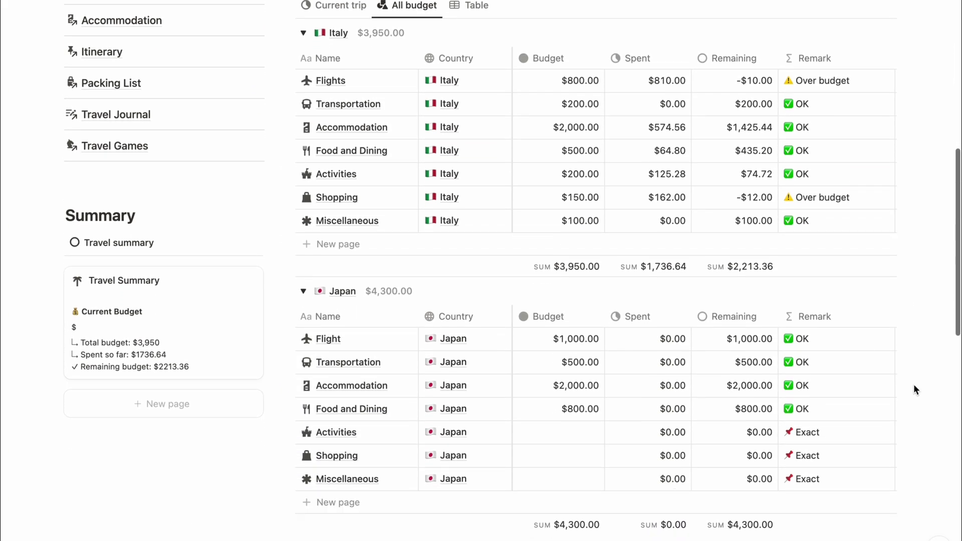
{"action": "scroll", "coordinate": [907, 383], "scroll_direction": "up", "scroll_amount": 2}
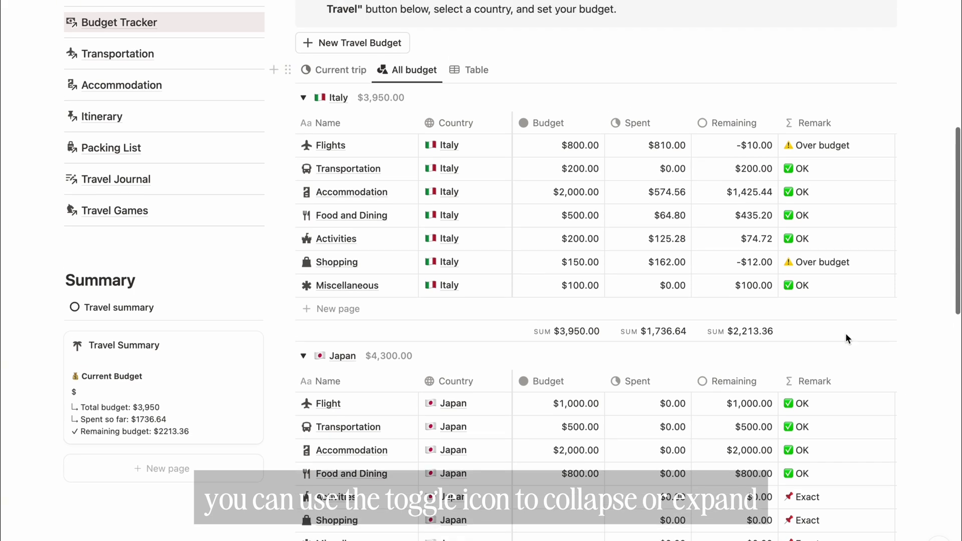
{"action": "left_click", "coordinate": [304, 98]}
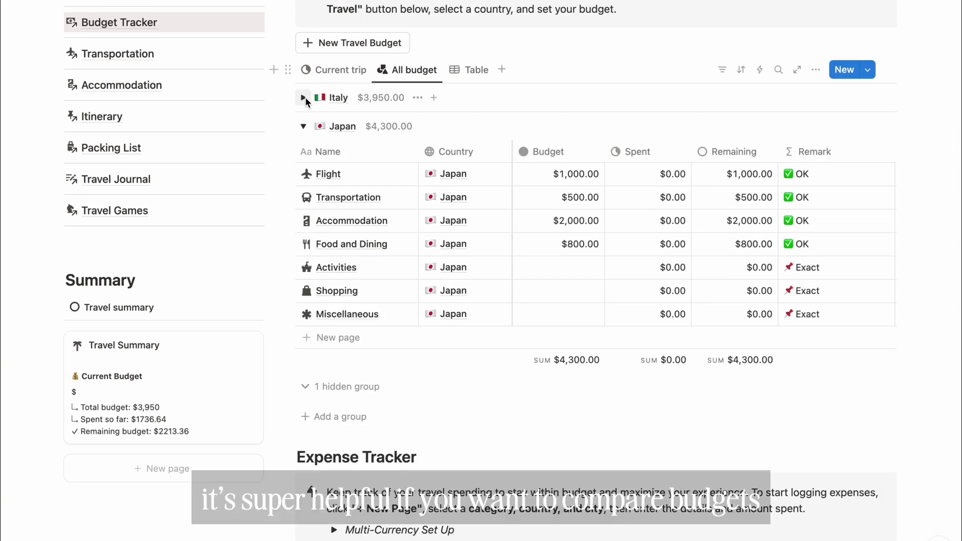
{"action": "scroll", "coordinate": [928, 238], "scroll_direction": "up", "scroll_amount": 4}
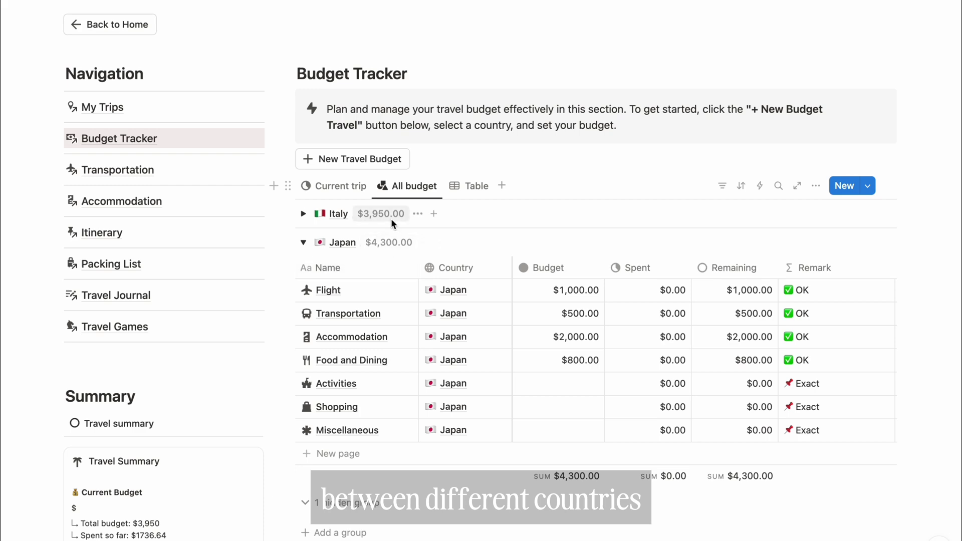
- Add a new expense named Shopping to the Current trip view of the Expense Tracker
{"action": "scroll", "coordinate": [930, 327], "scroll_direction": "down", "scroll_amount": 5}
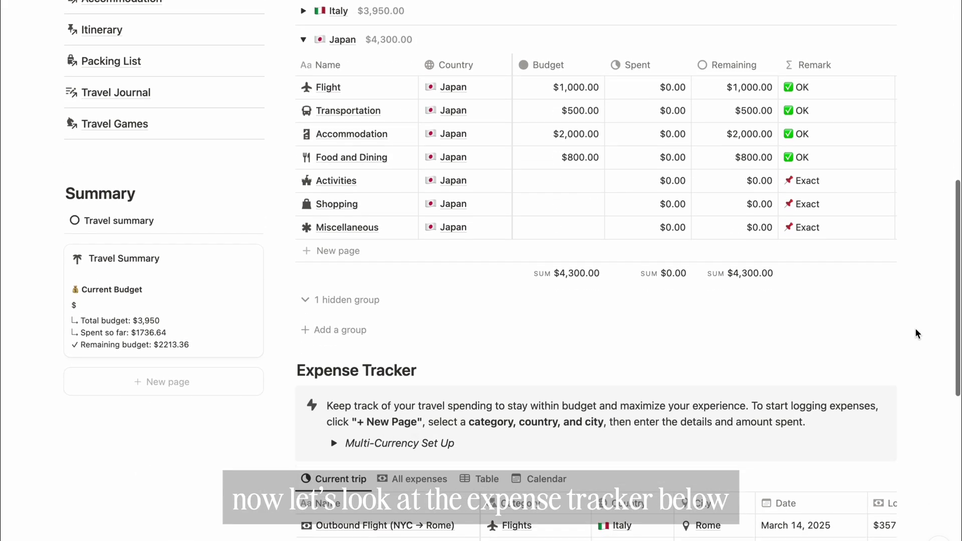
{"action": "scroll", "coordinate": [915, 328], "scroll_direction": "down", "scroll_amount": 8}
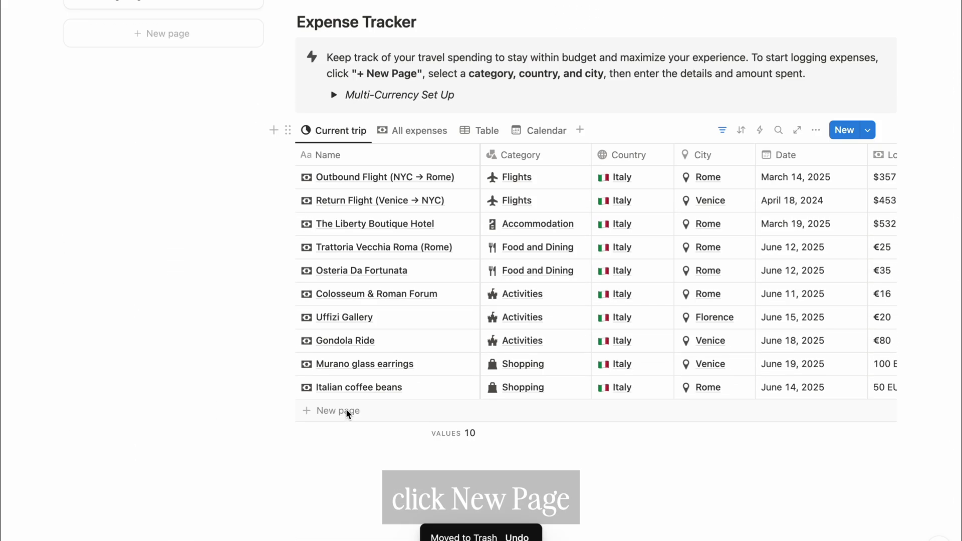
{"action": "left_click", "coordinate": [346, 410]}
{"action": "type", "text": "Shoppin"}
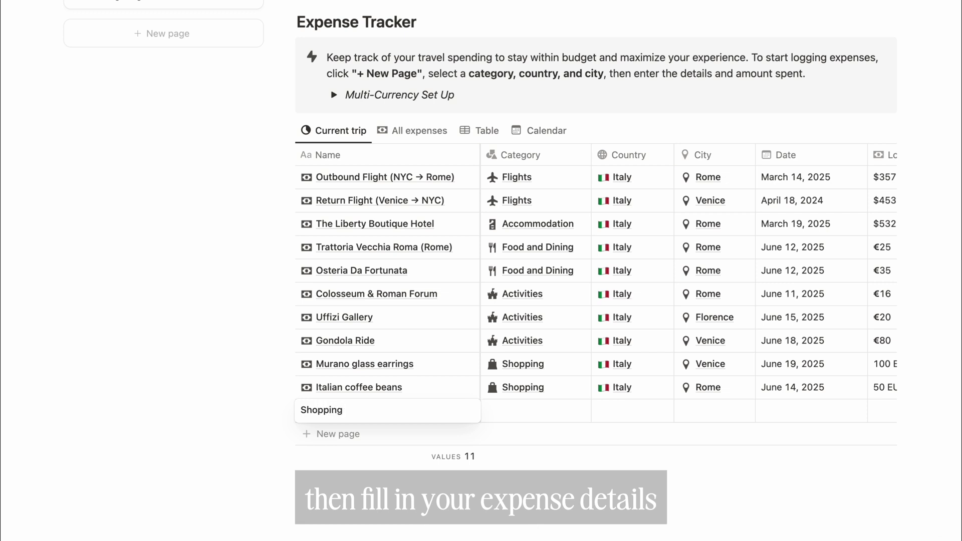
{"action": "type", "text": "g"}
{"action": "key", "text": "Return"}
- Assign the Shopping expense to Italy's Shopping category, with Italy as the country and Rome as the city
{"action": "left_click", "coordinate": [516, 408]}
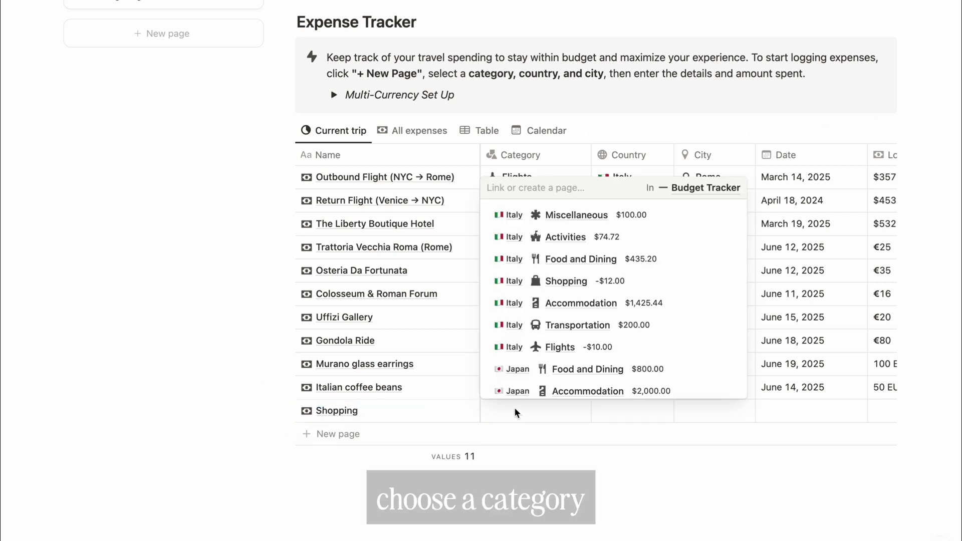
{"action": "left_click", "coordinate": [567, 281]}
{"action": "left_click", "coordinate": [626, 411]}
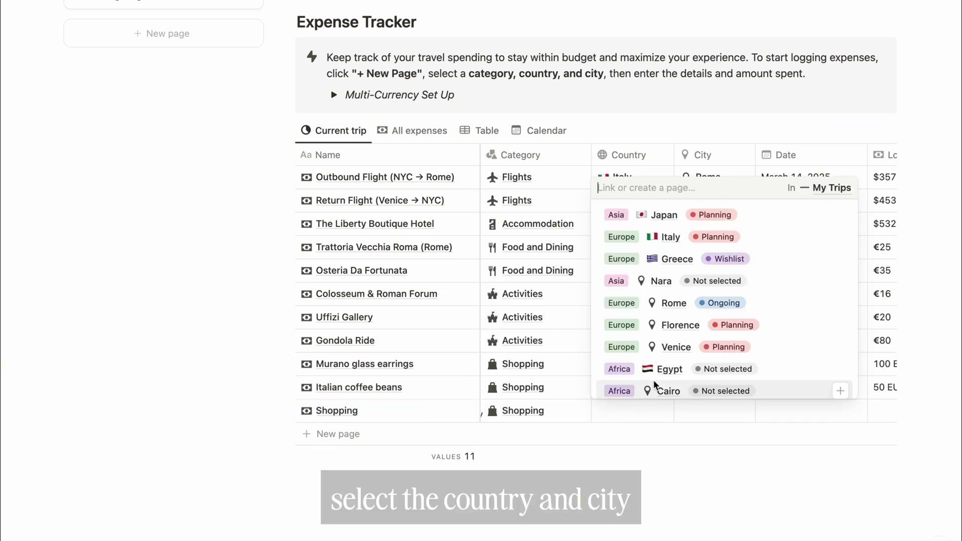
{"action": "left_click", "coordinate": [638, 236]}
{"action": "left_click", "coordinate": [714, 411]}
{"action": "left_click", "coordinate": [687, 243]}
- Set the date of the Shopping expense to June 12, 2025
{"action": "scroll", "coordinate": [634, 412], "scroll_direction": "right", "scroll_amount": 3}
{"action": "left_click", "coordinate": [635, 413]}
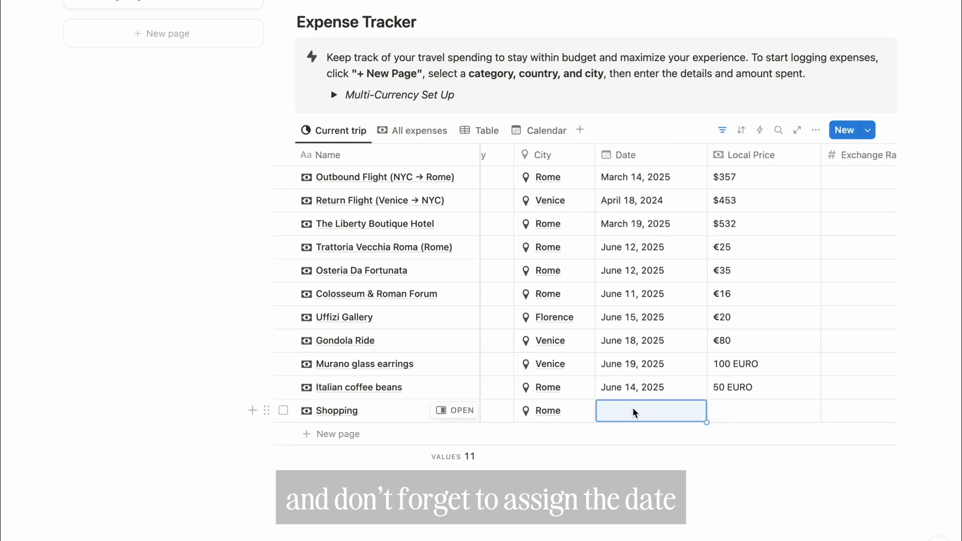
{"action": "left_click", "coordinate": [634, 413]}
{"action": "left_click", "coordinate": [750, 116]}
{"action": "left_click", "coordinate": [749, 116]}
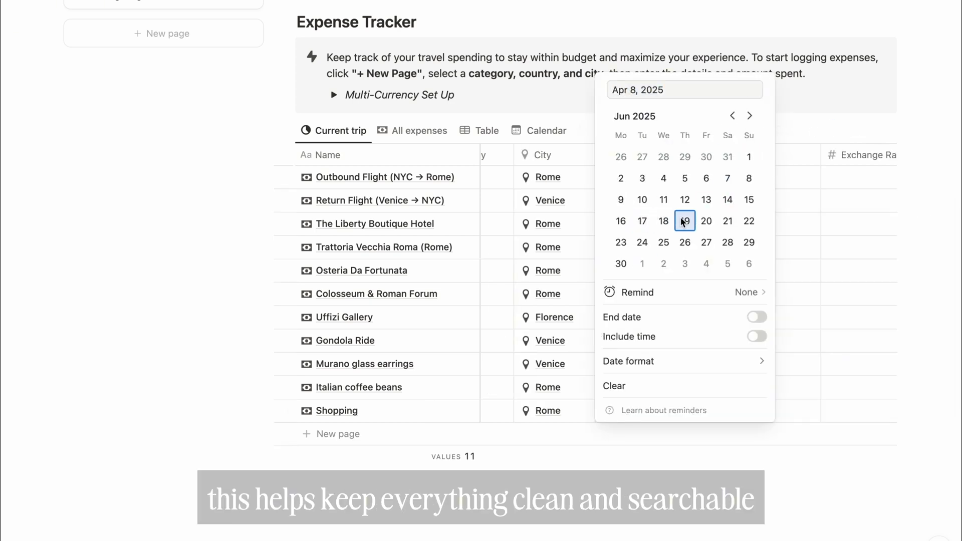
{"action": "left_click", "coordinate": [686, 199]}
{"action": "key", "text": "Escape"}
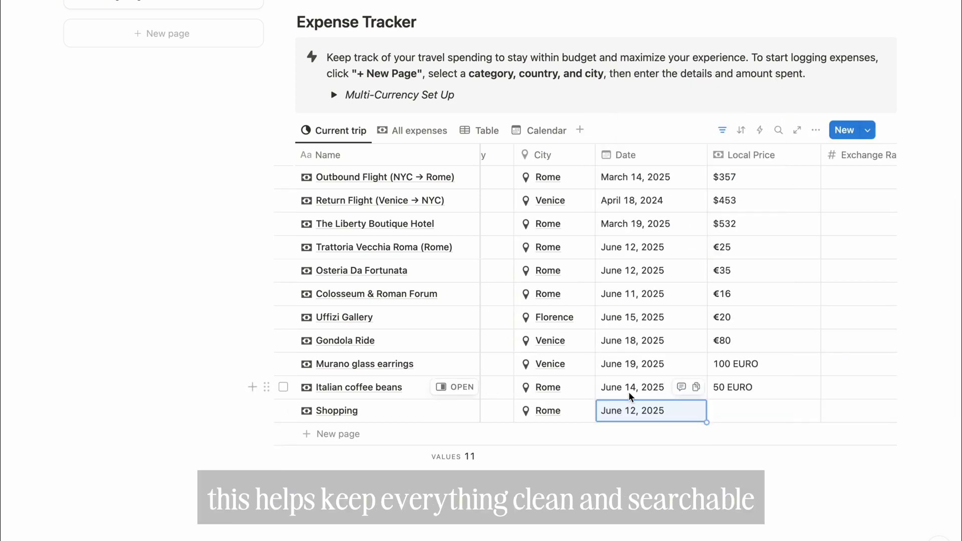
- Enter 80 EURO as the local price of the Shopping expense
{"action": "scroll", "coordinate": [642, 396], "scroll_direction": "right", "scroll_amount": 5}
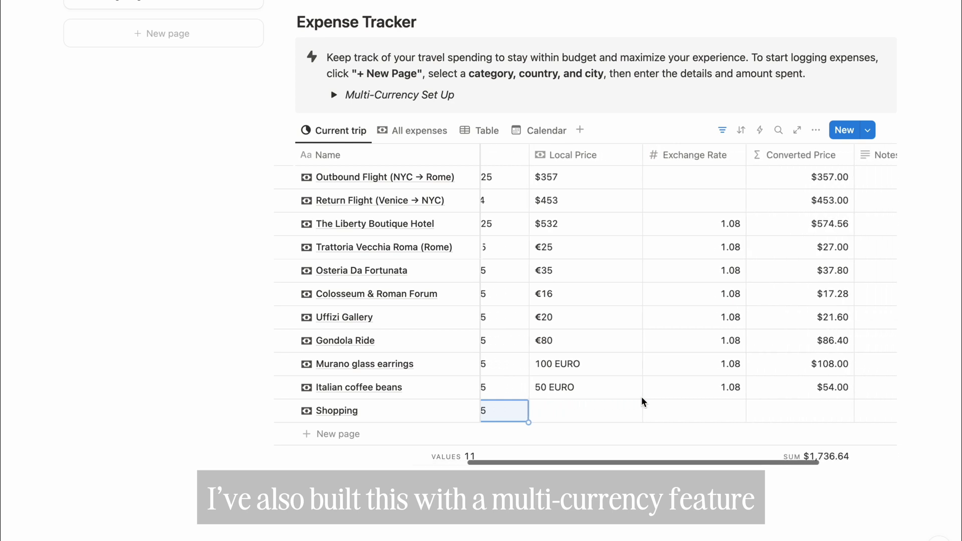
{"action": "left_click", "coordinate": [617, 409]}
{"action": "scroll", "coordinate": [564, 277], "scroll_direction": "down", "scroll_amount": 2}
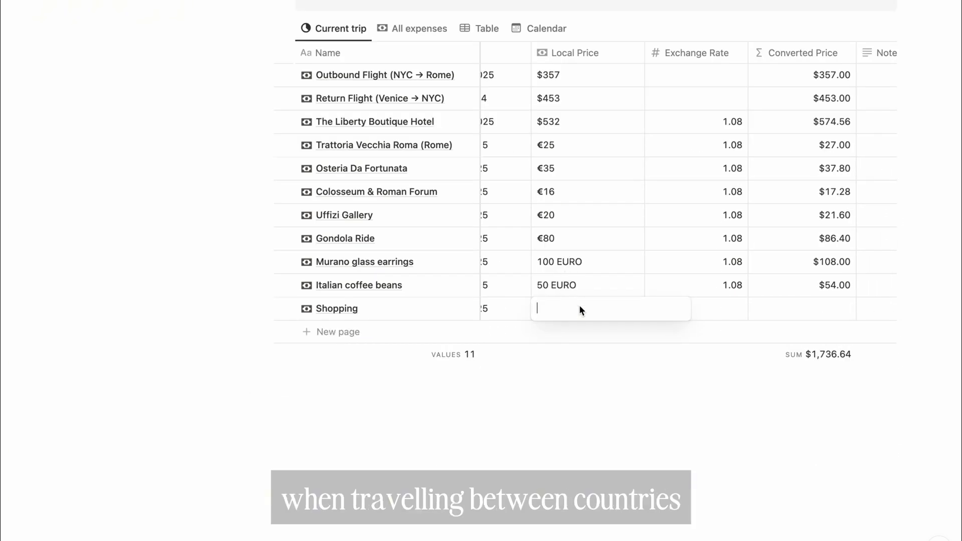
{"action": "type", "text": "80 EU"}
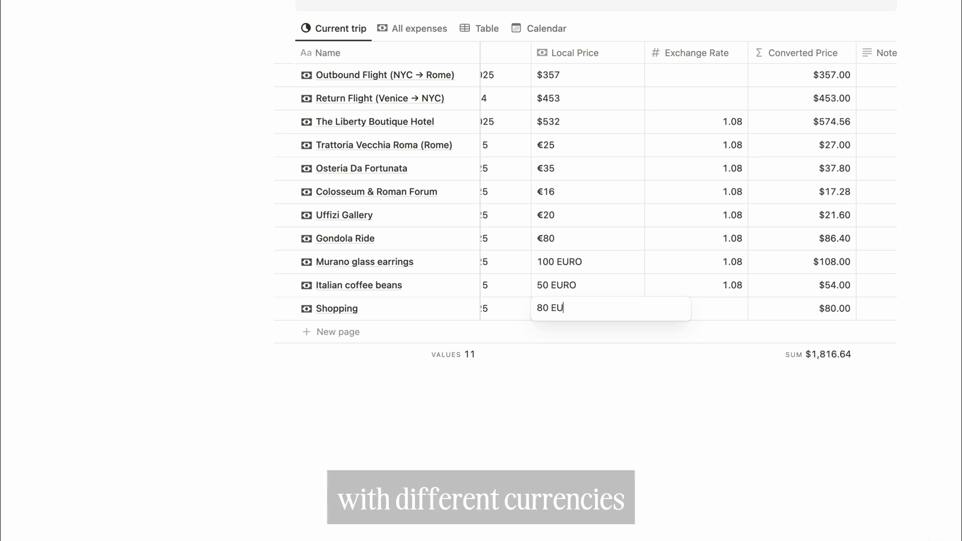
{"action": "type", "text": "RO"}
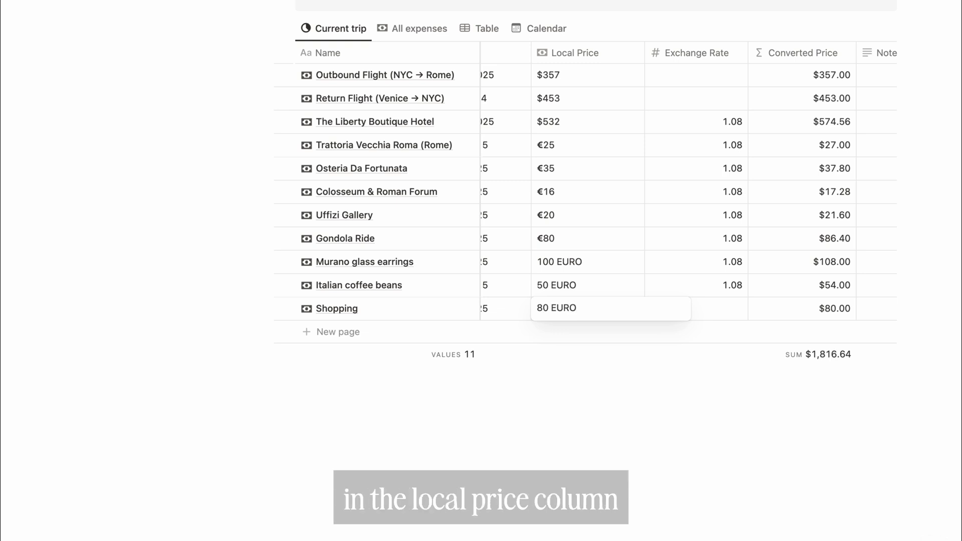
- Copy the euro symbol from the Gondola Ride price and change the Shopping expense's local price to €80
{"action": "left_click", "coordinate": [554, 239]}
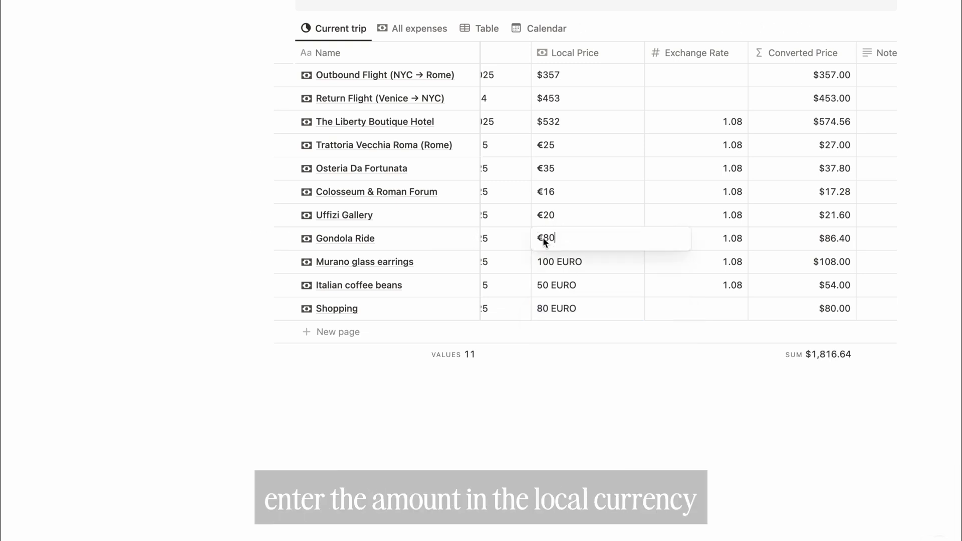
{"action": "left_click_drag", "start_coordinate": [546, 239], "coordinate": [541, 240]}
{"action": "key", "text": "ctrl+c"}
{"action": "key", "text": "Escape"}
{"action": "left_click", "coordinate": [541, 309]}
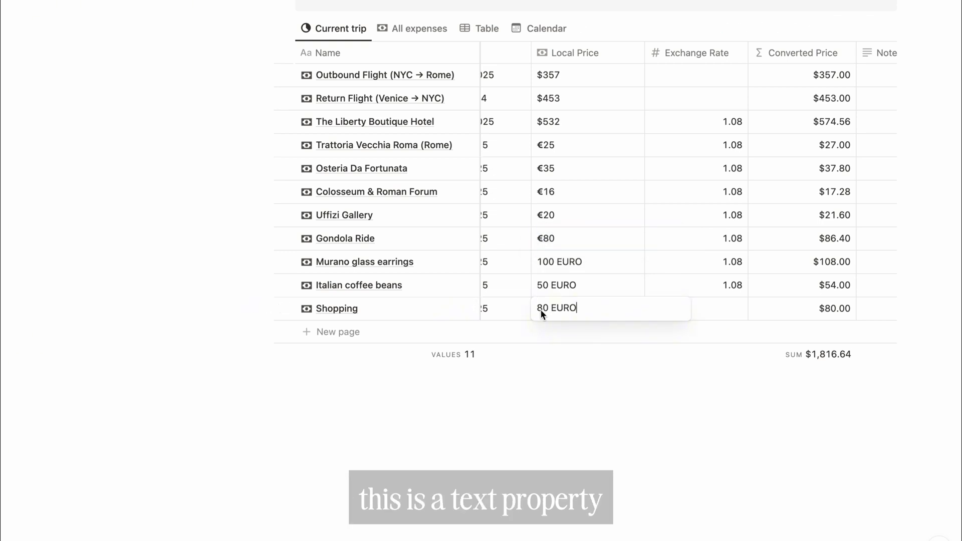
{"action": "key", "text": "ctrl+v"}
{"action": "key", "text": "BackSpace"}
{"action": "key", "text": "BackSpace"}
{"action": "key", "text": "BackSpace"}
{"action": "key", "text": "BackSpace"}
{"action": "key", "text": "BackSpace"}
{"action": "key", "text": "Escape"}
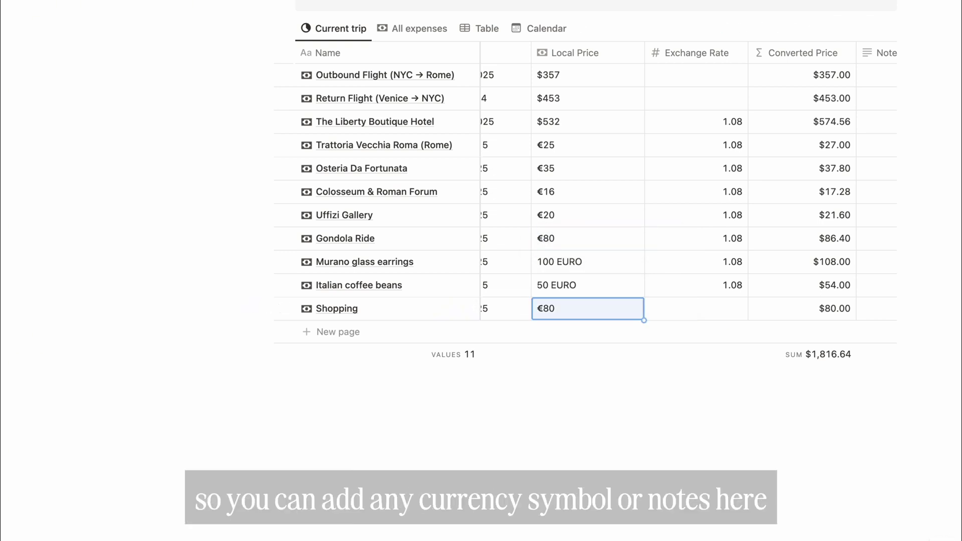
- Set the exchange rate of the Shopping expense to 1.05
{"action": "left_click", "coordinate": [708, 308]}
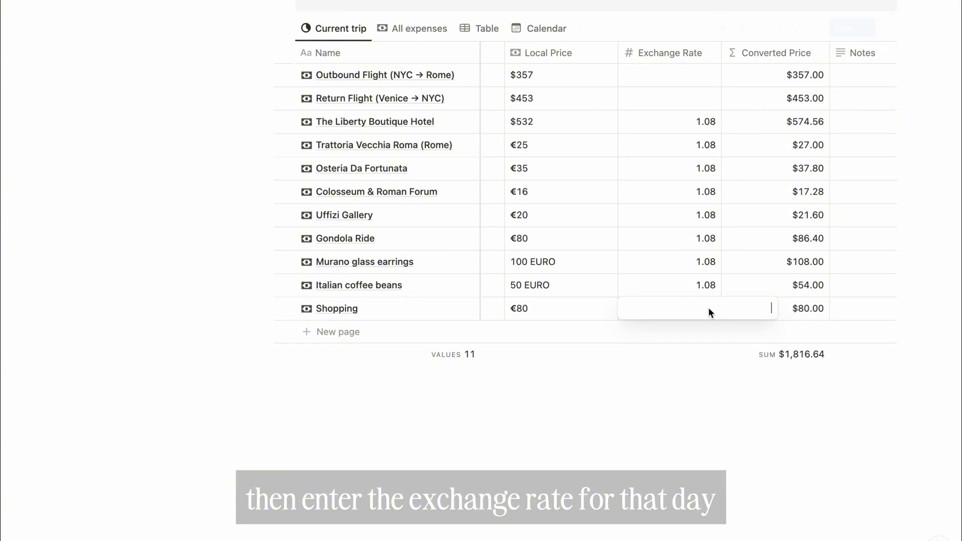
{"action": "type", "text": "1.05"}
{"action": "key", "text": "Escape"}
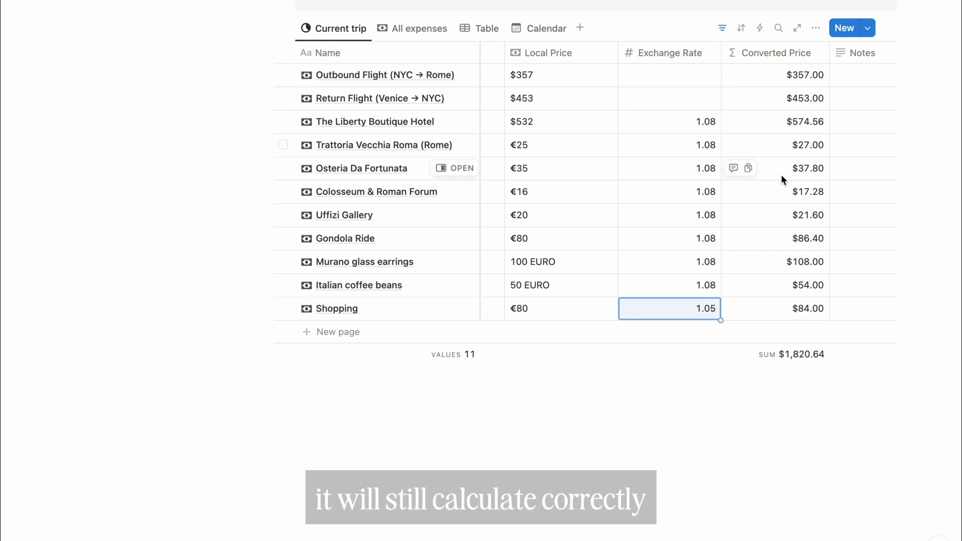
- Return to the All budget view of the Budget Tracker, collapse the Japan group and expand the Italy group
{"action": "scroll", "coordinate": [783, 178], "scroll_direction": "right", "scroll_amount": 2}
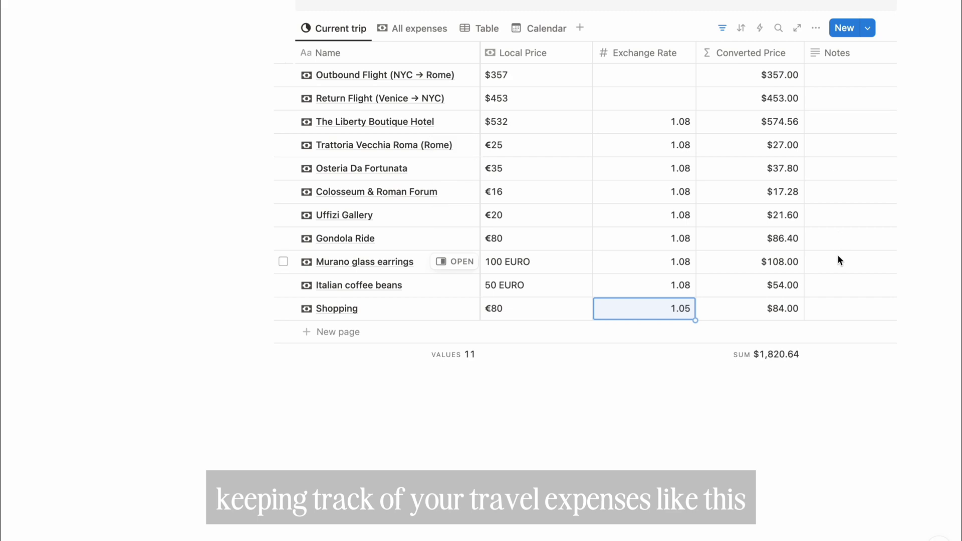
{"action": "scroll", "coordinate": [838, 260], "scroll_direction": "up", "scroll_amount": 3}
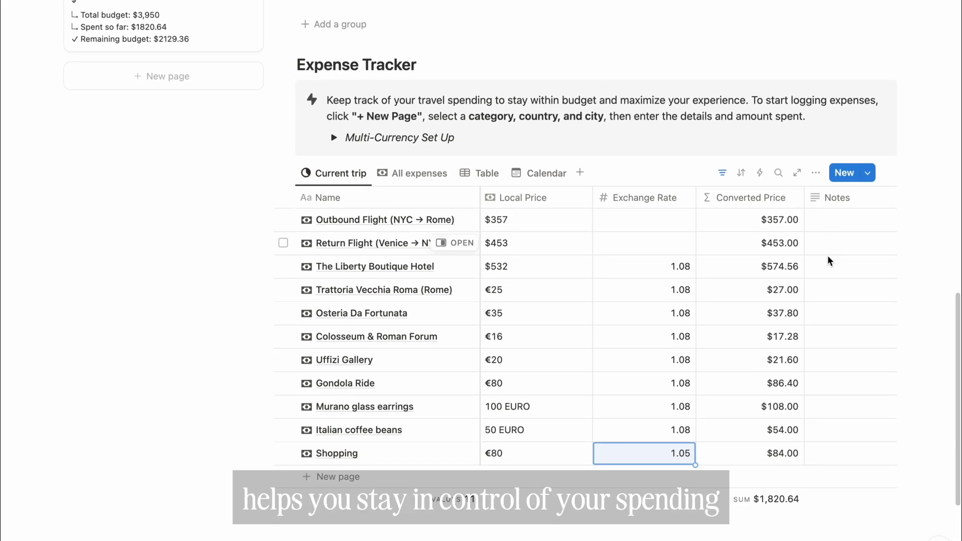
{"action": "scroll", "coordinate": [828, 257], "scroll_direction": "up", "scroll_amount": 6}
{"action": "scroll", "coordinate": [822, 337], "scroll_direction": "up", "scroll_amount": 2}
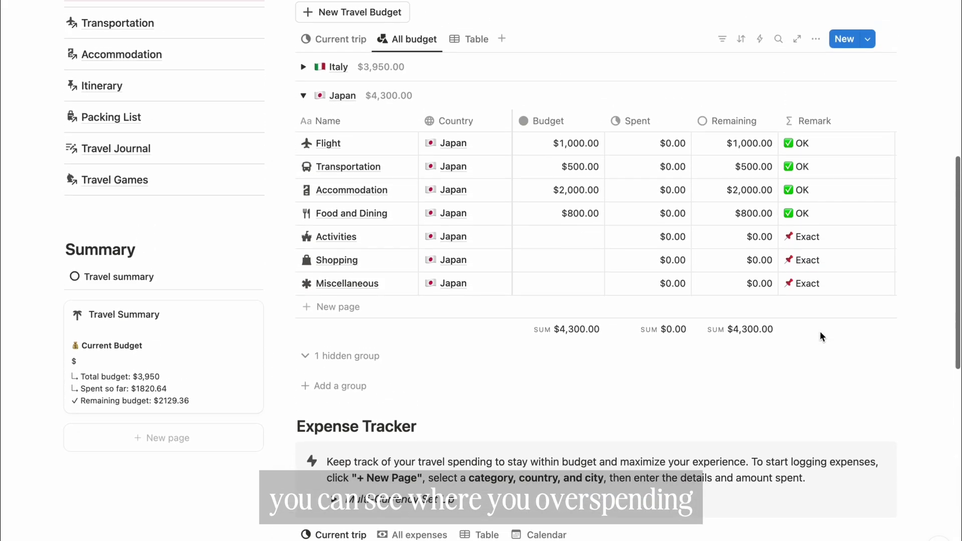
{"action": "left_click", "coordinate": [303, 118]}
{"action": "left_click", "coordinate": [304, 90]}
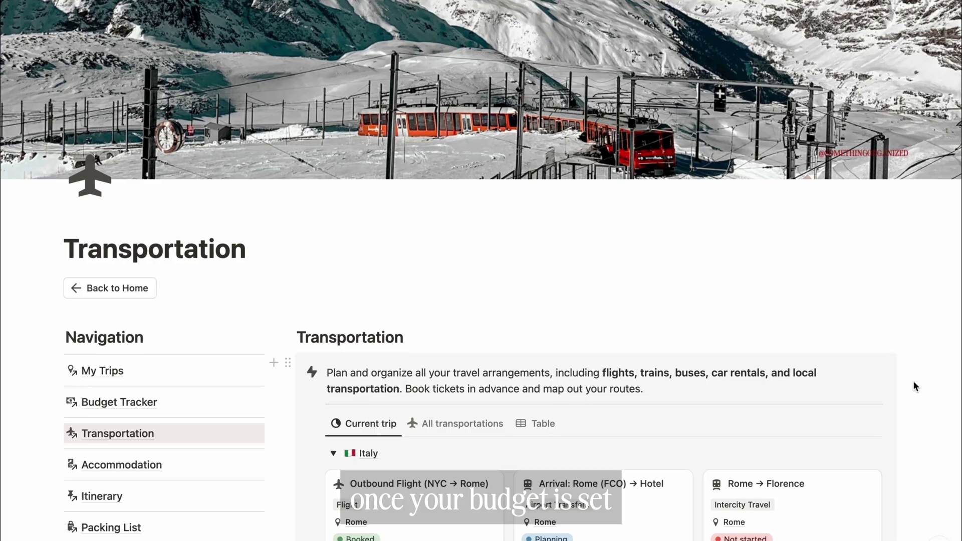
- Look through the current trip cards on the Transportation page, and switch to the Table view
{"action": "scroll", "coordinate": [914, 383], "scroll_direction": "down", "scroll_amount": 5}
{"action": "scroll", "coordinate": [914, 382], "scroll_direction": "down", "scroll_amount": 2}
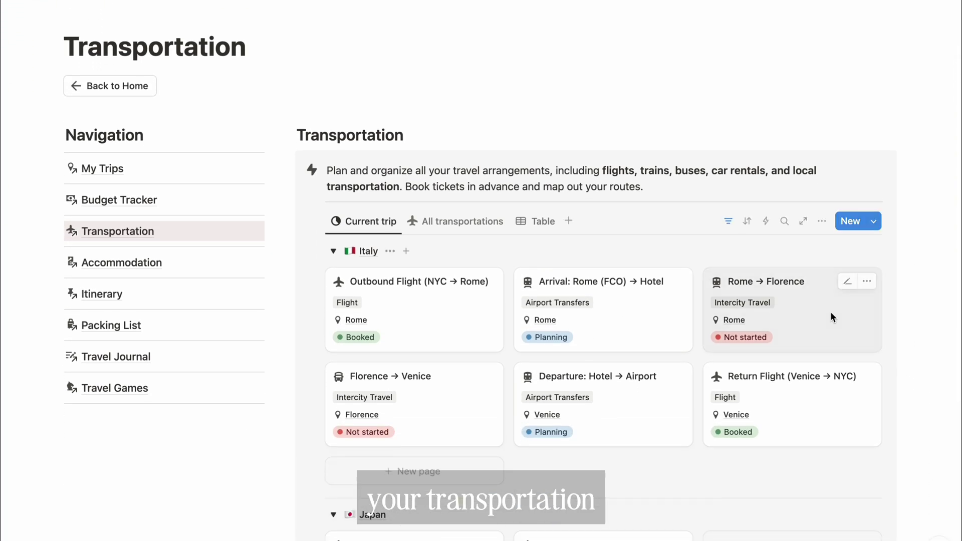
{"action": "left_click", "coordinate": [542, 222]}
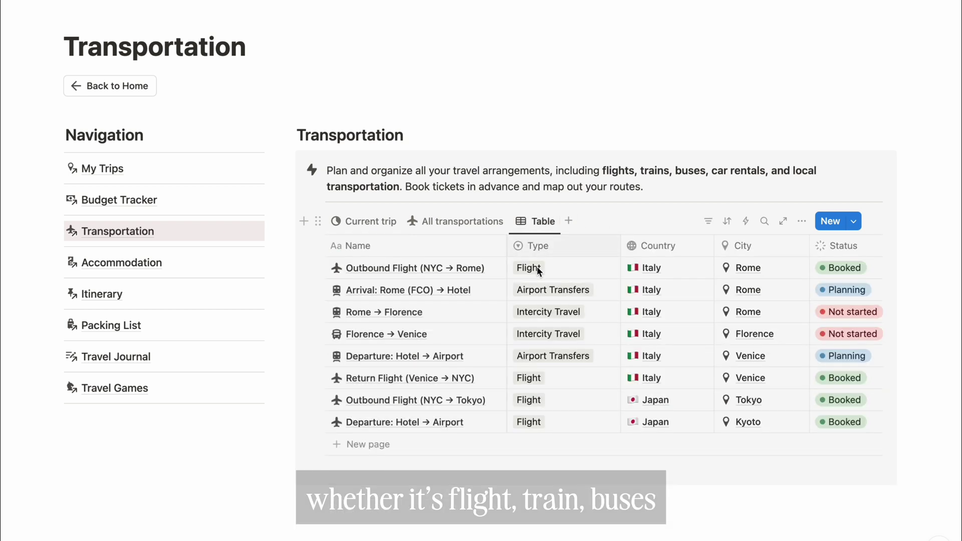
- Add a transportation entry named Bus and set its type to City Transportation
{"action": "left_click", "coordinate": [395, 446]}
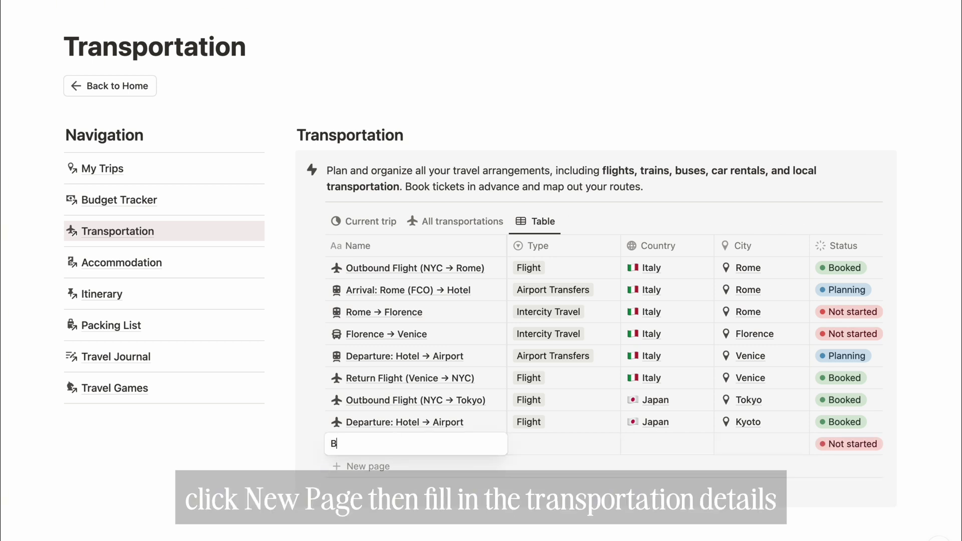
{"action": "type", "text": "Bus"}
{"action": "key", "text": "Return"}
{"action": "scroll", "coordinate": [548, 380], "scroll_direction": "down", "scroll_amount": 2}
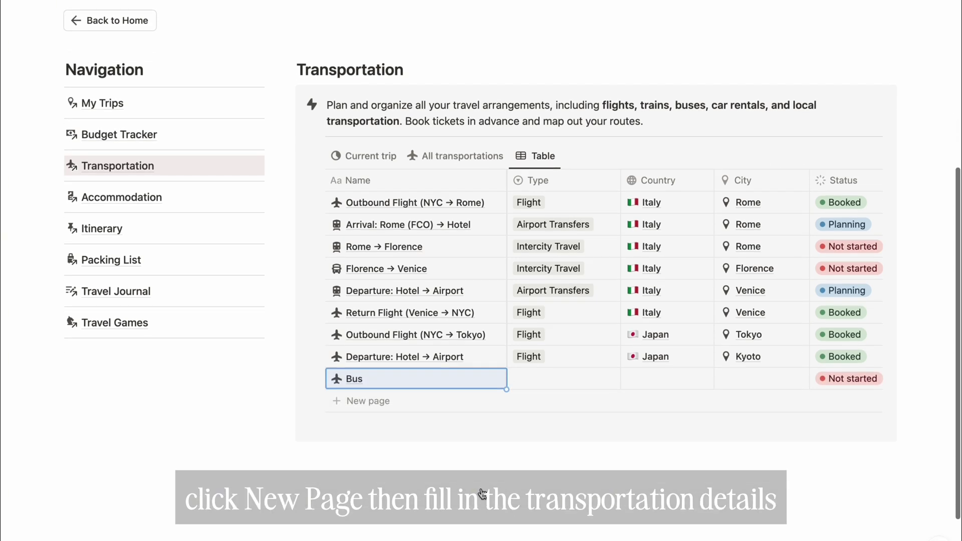
{"action": "left_click", "coordinate": [548, 380]}
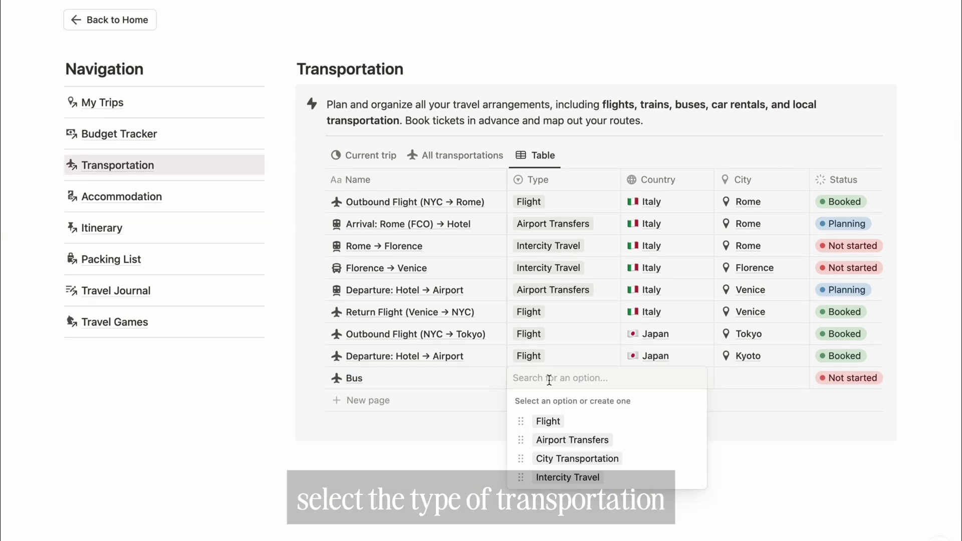
{"action": "left_click", "coordinate": [570, 459]}
- Set the Bus entry's country to Japan and its city to Tokyo
{"action": "left_click", "coordinate": [661, 375]}
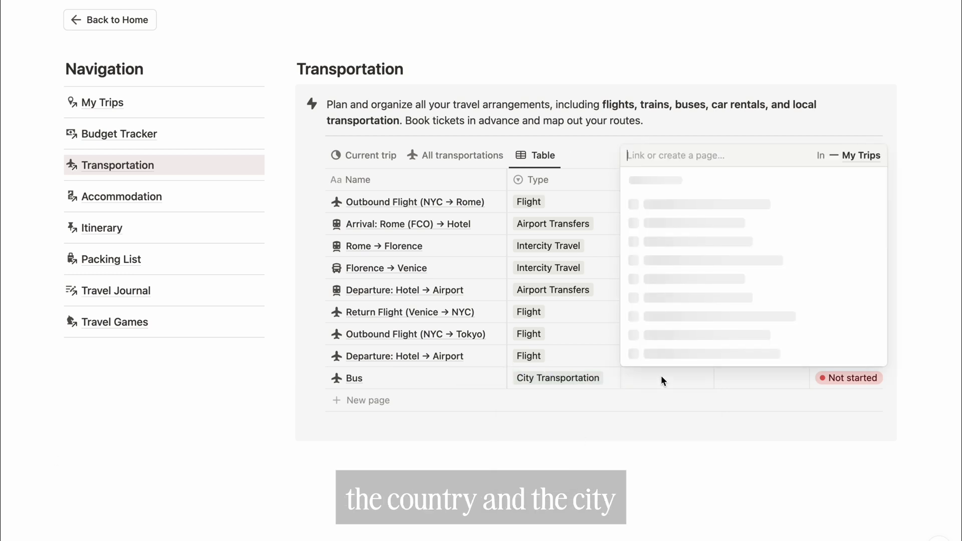
{"action": "left_click", "coordinate": [690, 182]}
{"action": "left_click", "coordinate": [677, 436]}
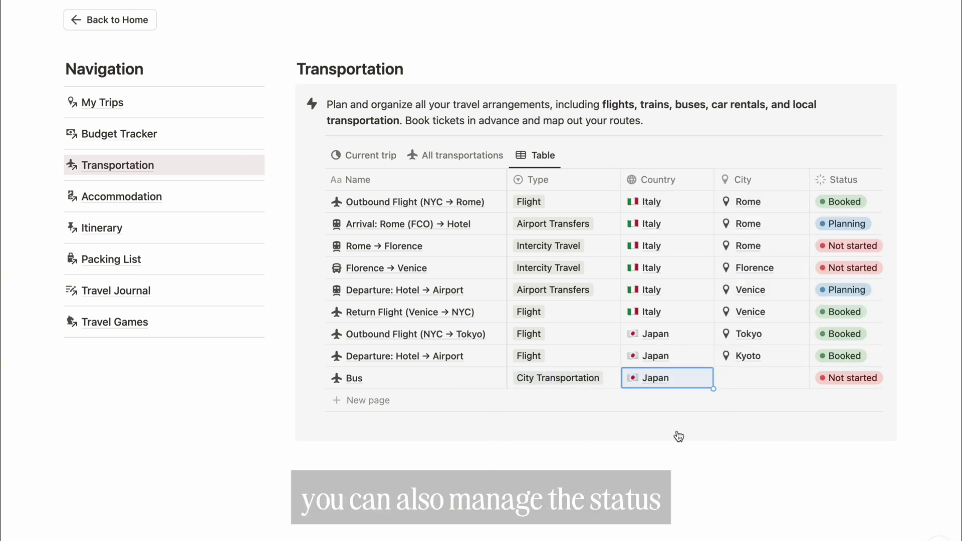
{"action": "left_click", "coordinate": [737, 378]}
{"action": "scroll", "coordinate": [755, 275], "scroll_direction": "down", "scroll_amount": 2}
{"action": "left_click", "coordinate": [767, 332]}
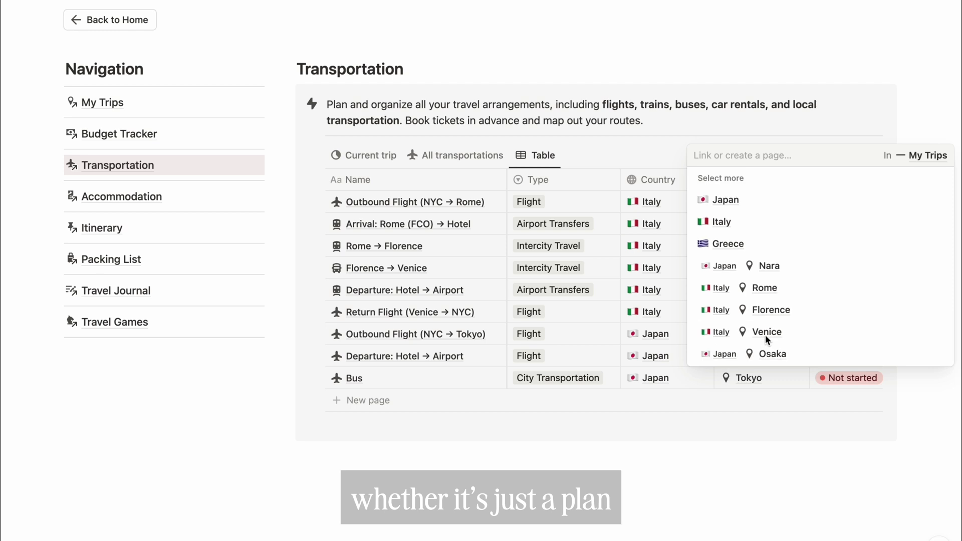
- Review the Bus entry's status and look through the transport details and further booking columns of the Transportation table
{"action": "scroll", "coordinate": [784, 364], "scroll_direction": "right", "scroll_amount": 5}
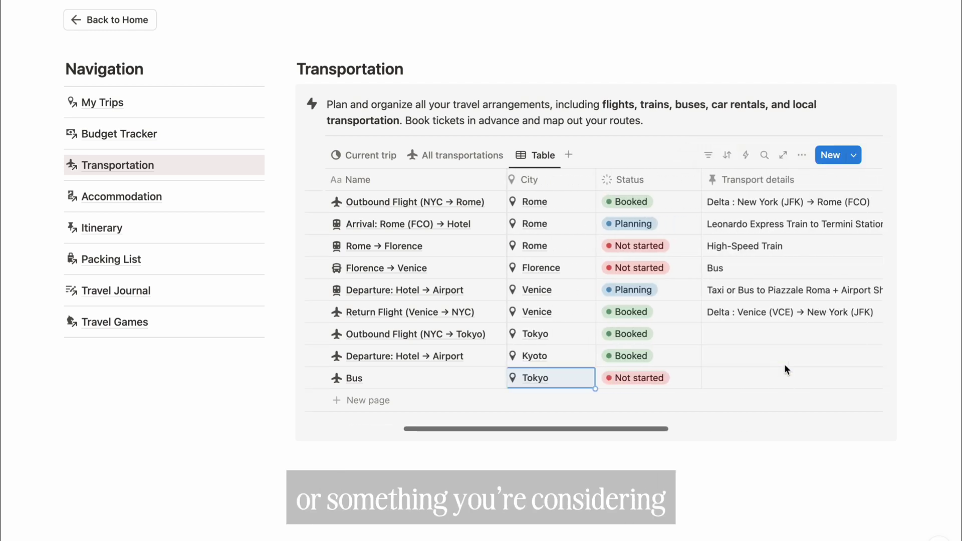
{"action": "left_click", "coordinate": [646, 380]}
{"action": "key", "text": "Escape"}
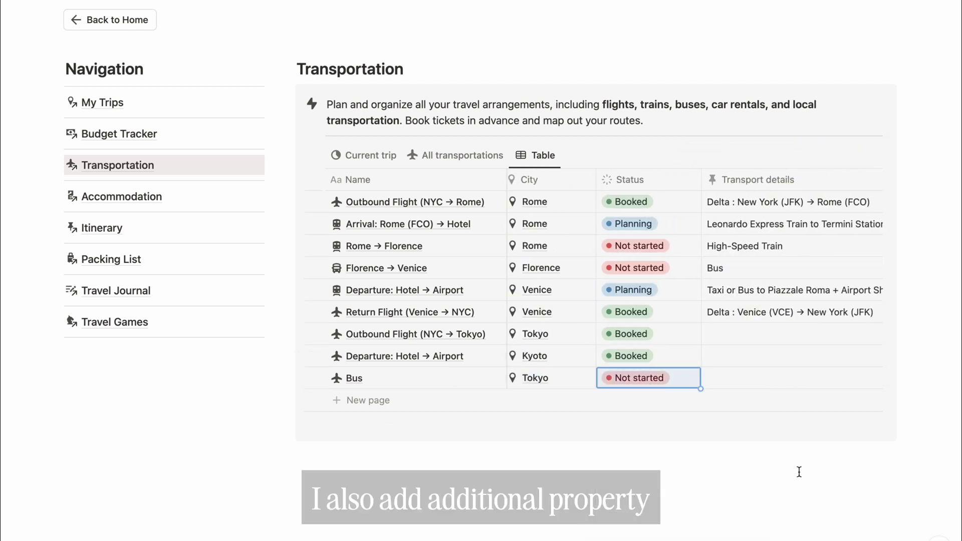
{"action": "scroll", "coordinate": [784, 362], "scroll_direction": "right", "scroll_amount": 6}
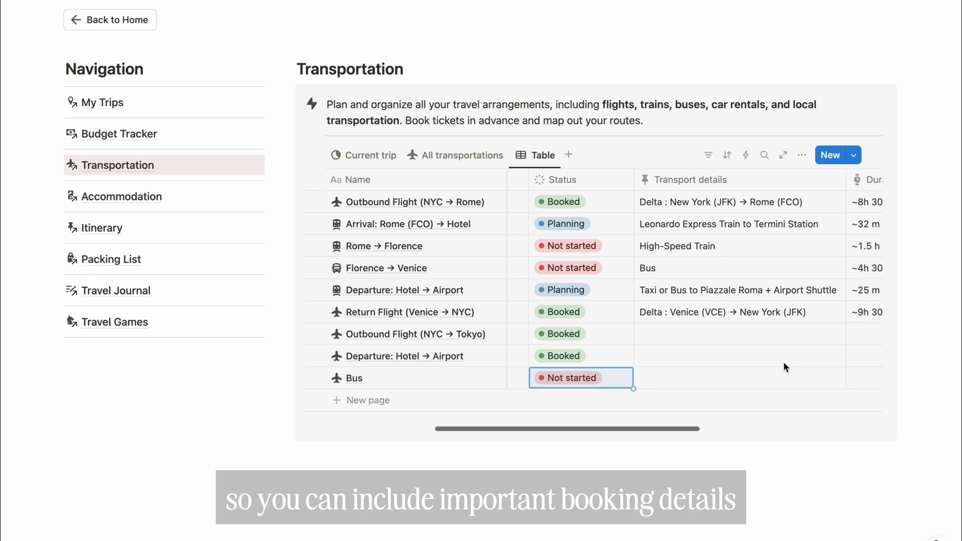
{"action": "scroll", "coordinate": [690, 358], "scroll_direction": "right", "scroll_amount": 5}
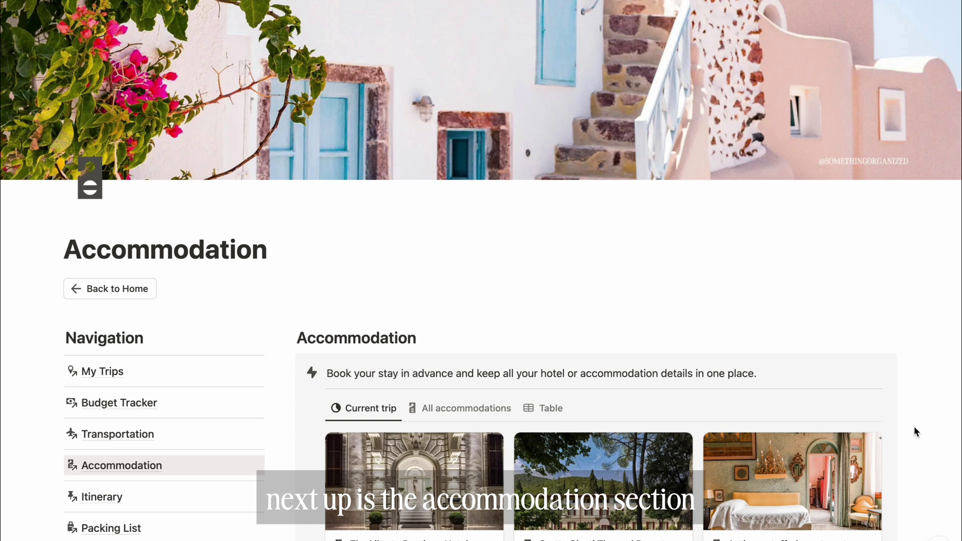
- Show the accommodations in the Table view and open The Liberty Boutique Hotel page
{"action": "scroll", "coordinate": [915, 428], "scroll_direction": "down", "scroll_amount": 5}
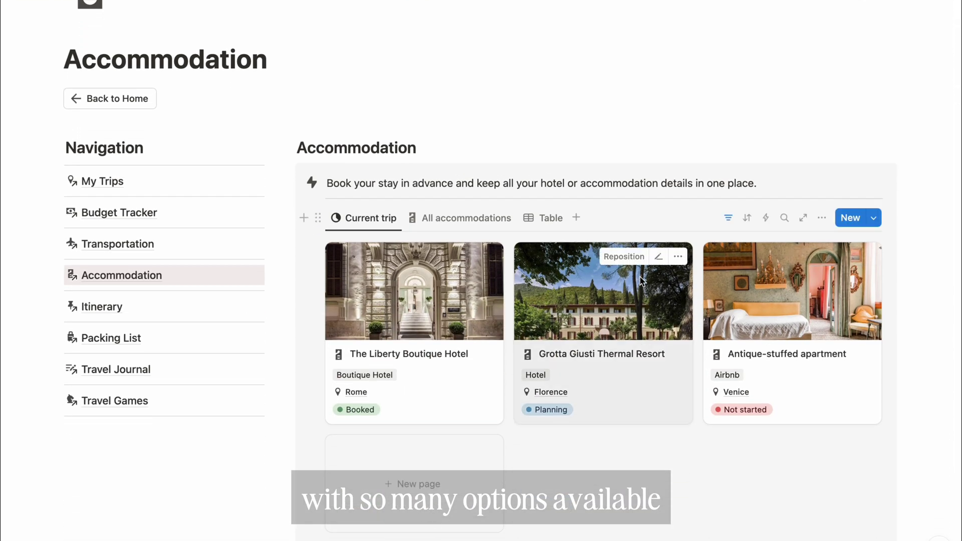
{"action": "left_click", "coordinate": [554, 216]}
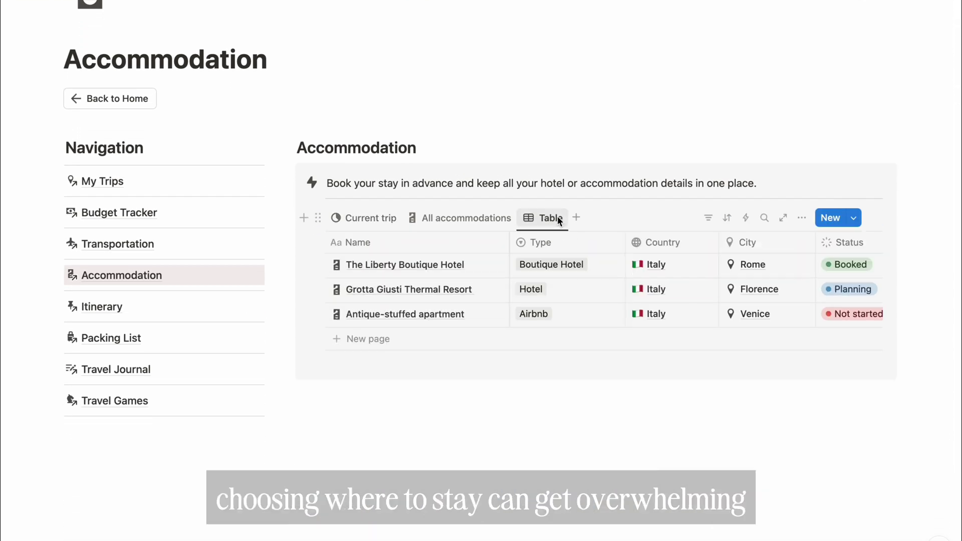
{"action": "left_click", "coordinate": [484, 265]}
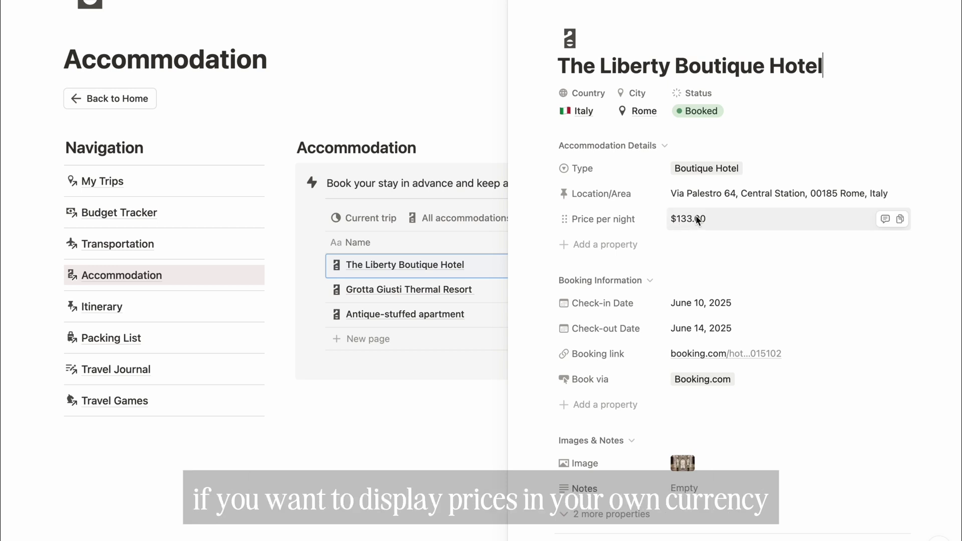
- Browse the number formats available for the Price per night property, and return to the accommodations in the All accommodations view
{"action": "left_click", "coordinate": [606, 219]}
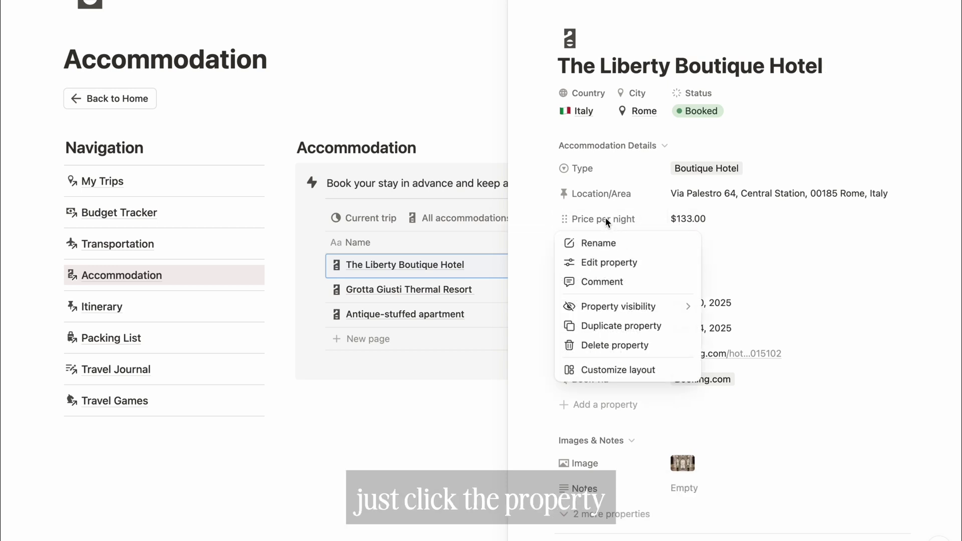
{"action": "left_click", "coordinate": [609, 264]}
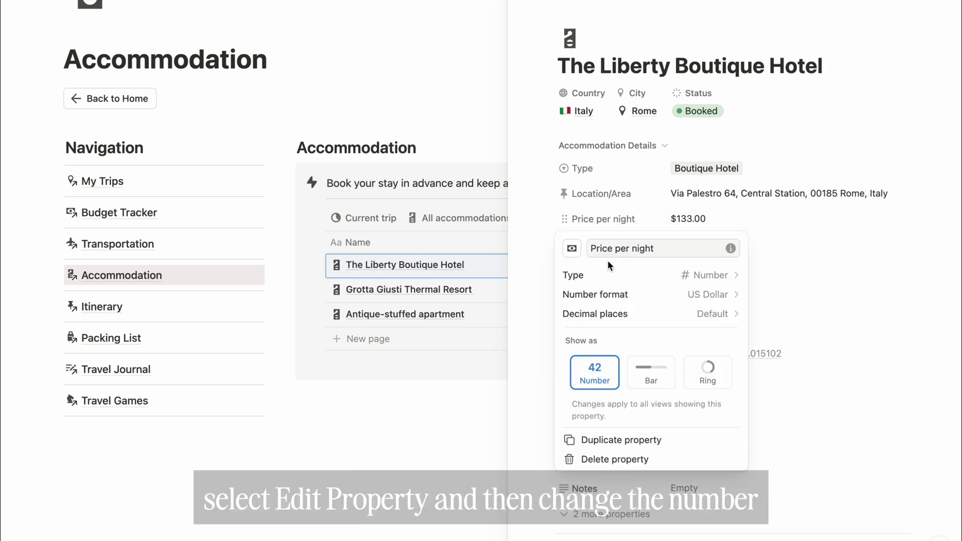
{"action": "left_click", "coordinate": [704, 295]}
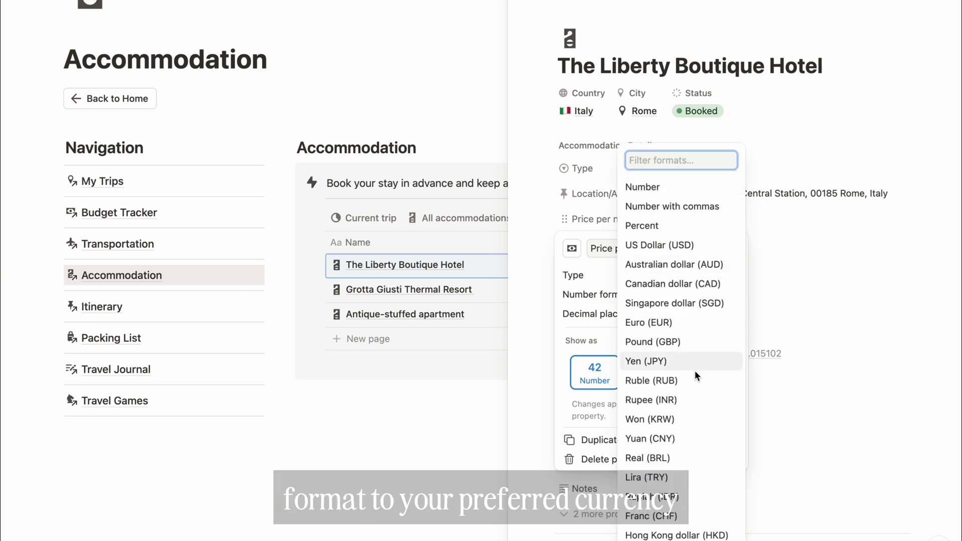
{"action": "scroll", "coordinate": [695, 375], "scroll_direction": "down", "scroll_amount": 3}
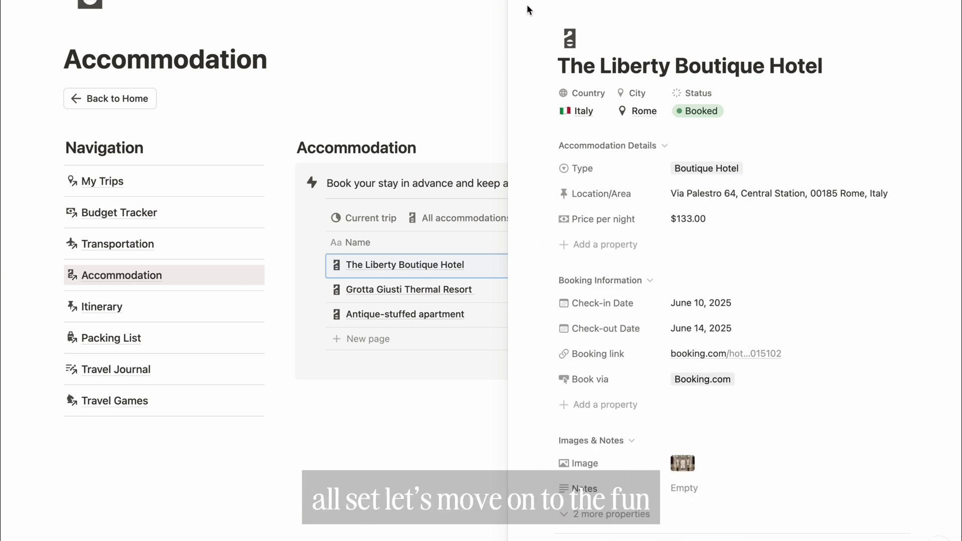
{"action": "left_click", "coordinate": [522, 14]}
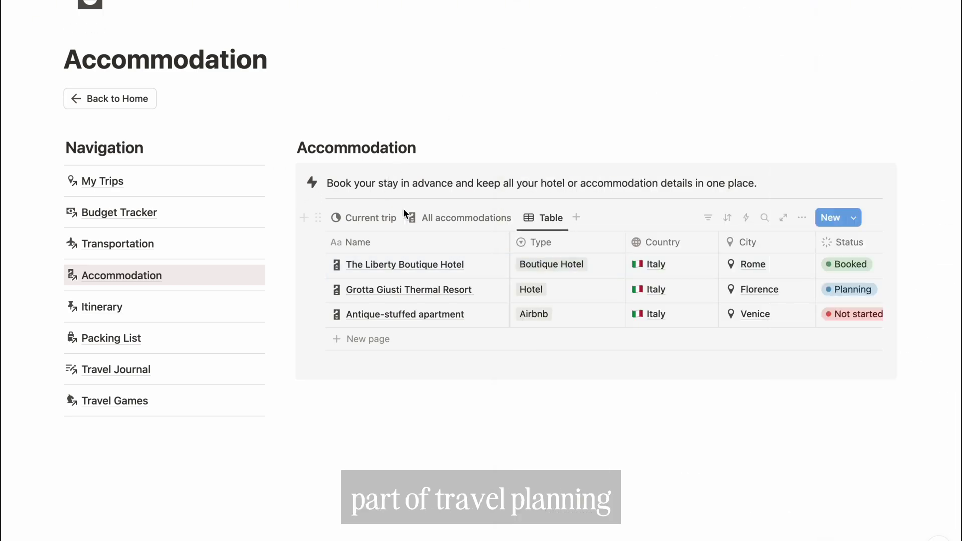
{"action": "left_click", "coordinate": [432, 218]}
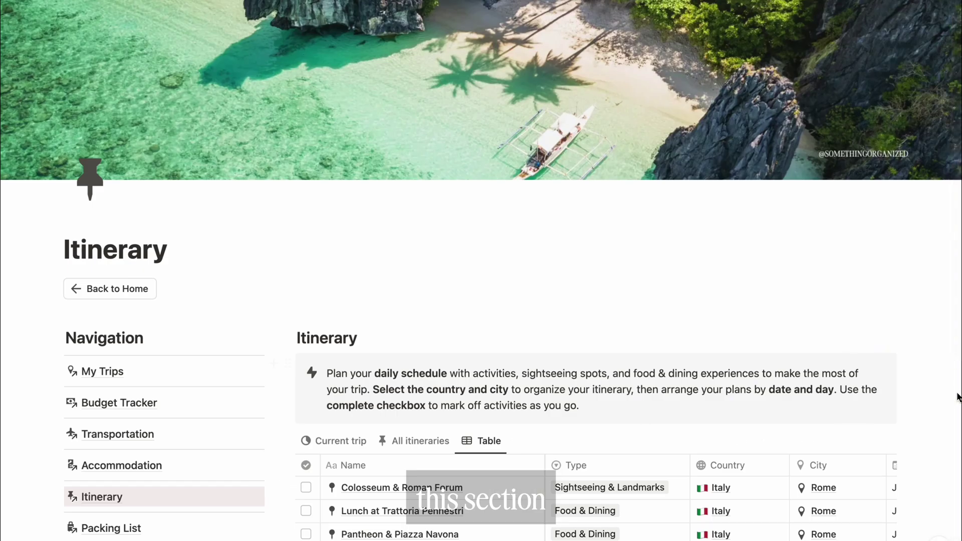
- Look through the planned activities in the Itinerary table and switch to the Current trip view
{"action": "scroll", "coordinate": [945, 443], "scroll_direction": "down", "scroll_amount": 5}
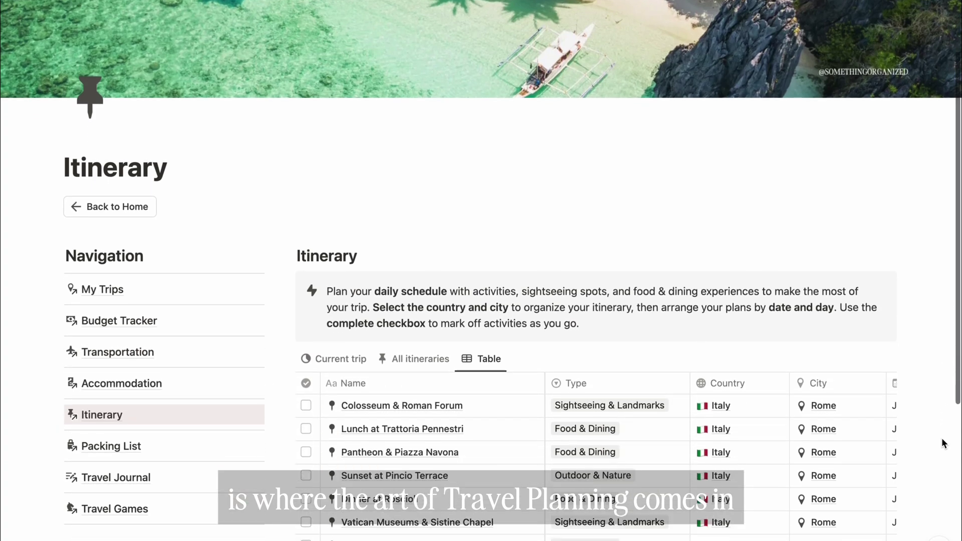
{"action": "scroll", "coordinate": [945, 444], "scroll_direction": "down", "scroll_amount": 3}
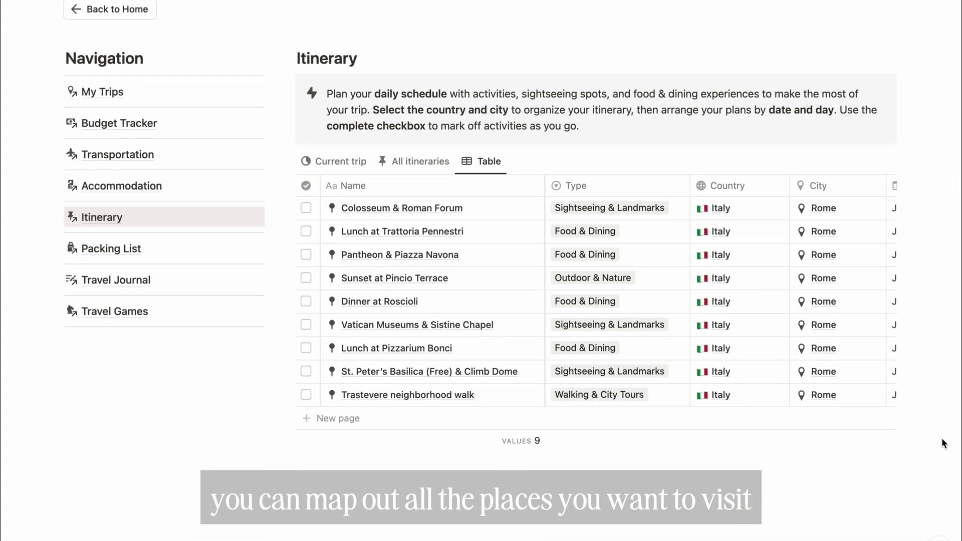
{"action": "left_click", "coordinate": [348, 163]}
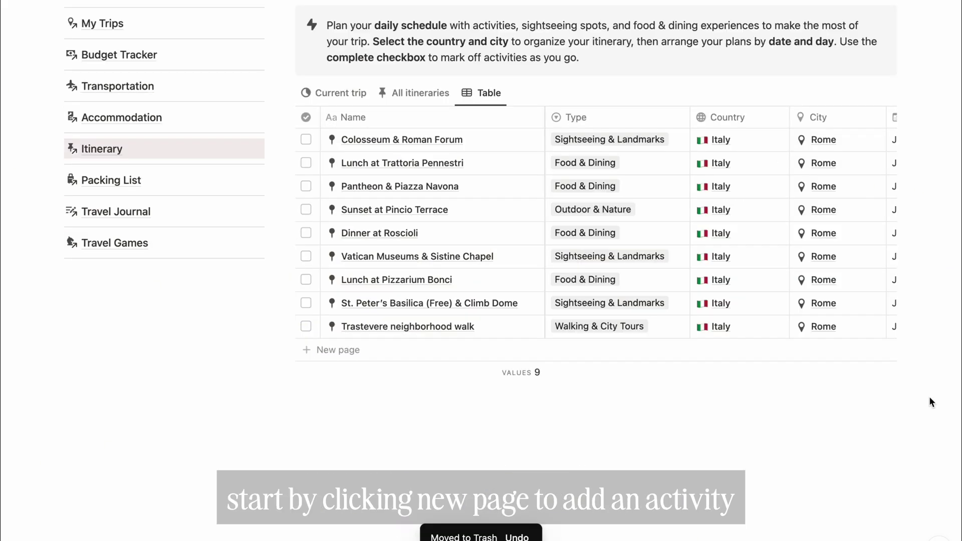
- Add an itinerary activity named Wine tasting and set its type to Food & Dining
{"action": "left_click", "coordinate": [354, 351]}
{"action": "type", "text": "Wine "}
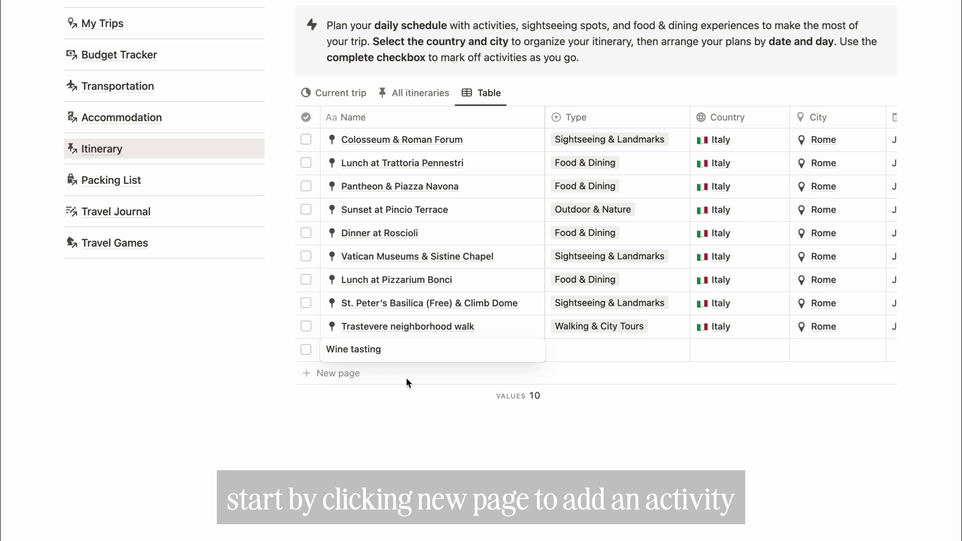
{"action": "type", "text": "tasting"}
{"action": "left_click", "coordinate": [616, 350]}
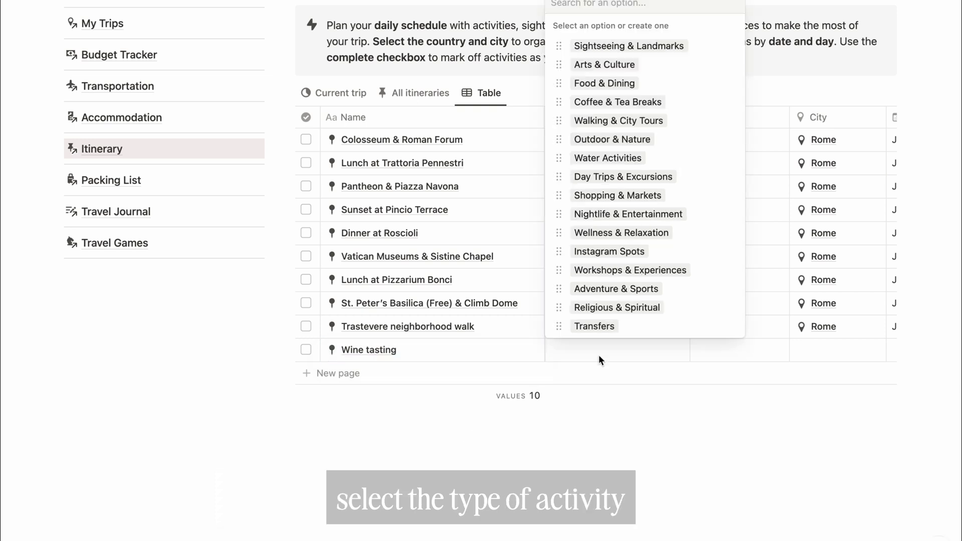
{"action": "left_click", "coordinate": [617, 86]}
- Add three blank entries below Wine tasting in the Itinerary table
{"action": "left_click", "coordinate": [737, 350]}
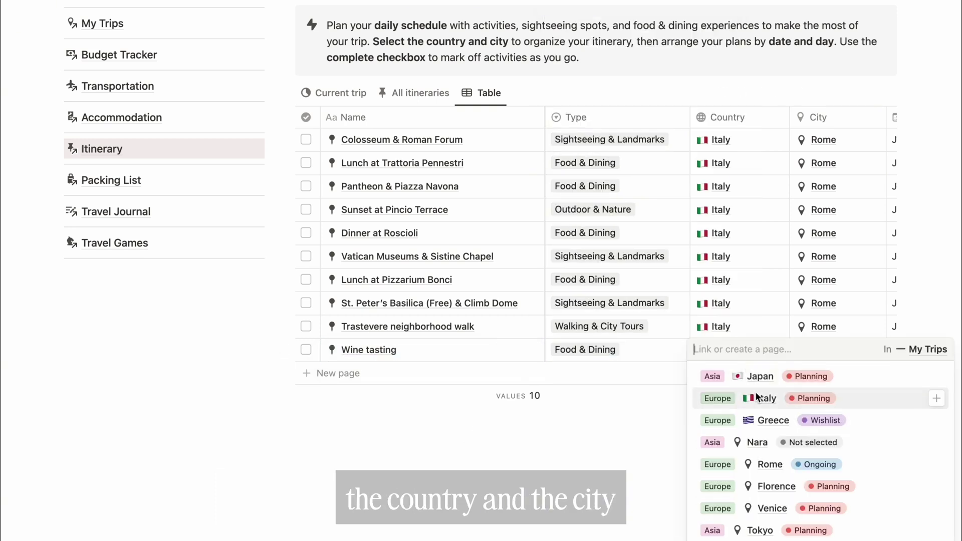
{"action": "left_click", "coordinate": [338, 373]}
{"action": "left_click", "coordinate": [340, 396]}
{"action": "left_click", "coordinate": [353, 421]}
- Select Wine tasting and the three blank entries and batch-assign the country Italy and the city Rome
{"action": "left_click", "coordinate": [284, 350]}
{"action": "left_click", "coordinate": [284, 373]}
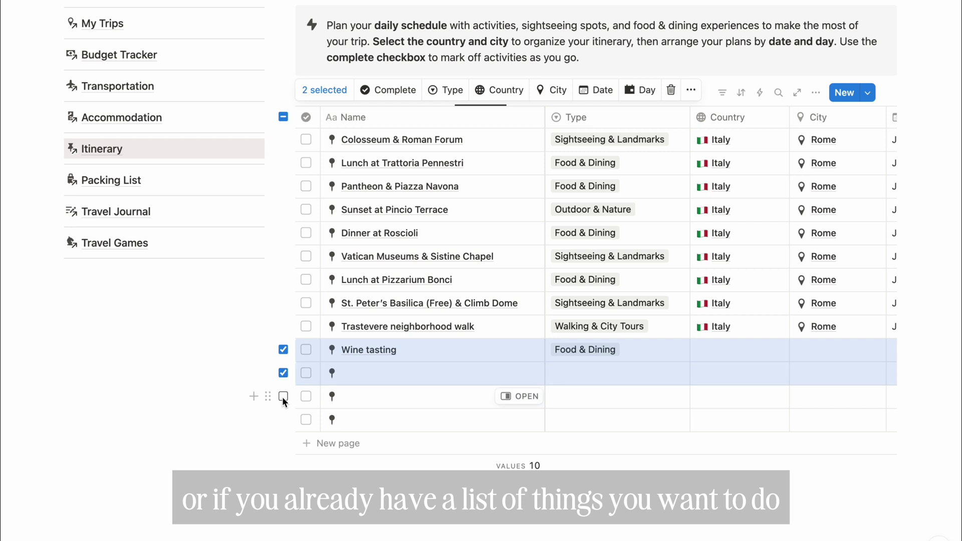
{"action": "left_click", "coordinate": [283, 396]}
{"action": "left_click", "coordinate": [284, 420]}
{"action": "left_click", "coordinate": [500, 90]}
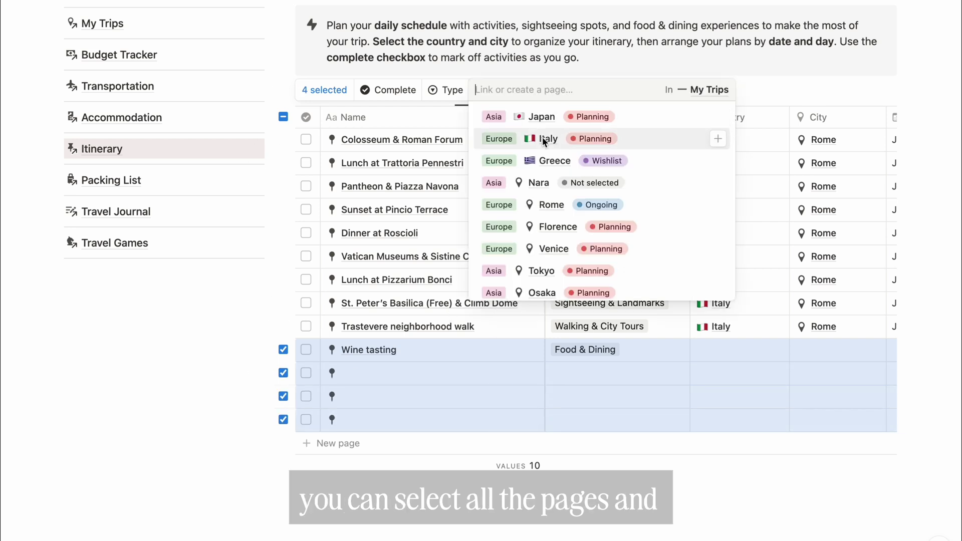
{"action": "left_click", "coordinate": [543, 137]}
{"action": "left_click", "coordinate": [463, 89]}
{"action": "left_click", "coordinate": [503, 89]}
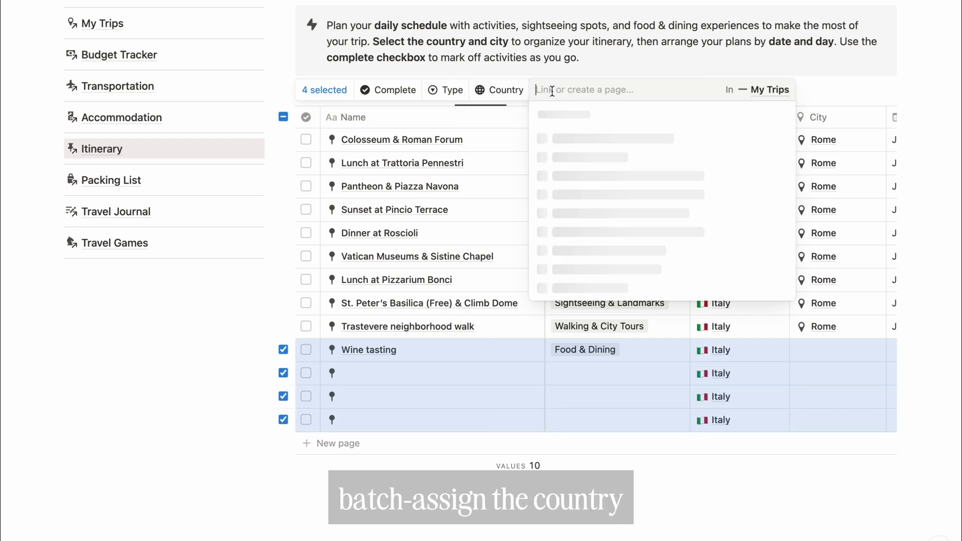
{"action": "left_click", "coordinate": [600, 205]}
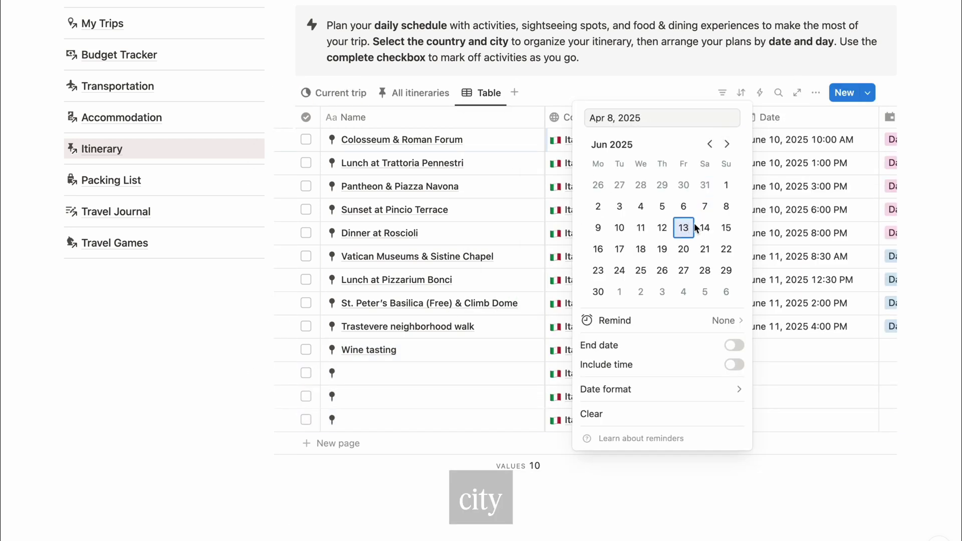
- Batch-assign the date June 14, 2025 and Day 2 to the four selected entries, and clear the selection
{"action": "left_click", "coordinate": [704, 228]}
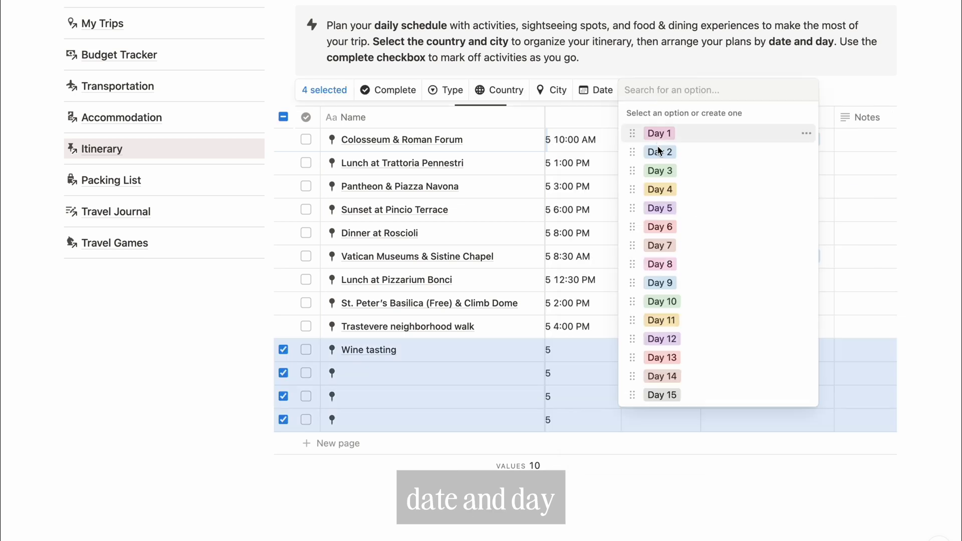
{"action": "left_click", "coordinate": [655, 150]}
{"action": "left_click", "coordinate": [650, 516]}
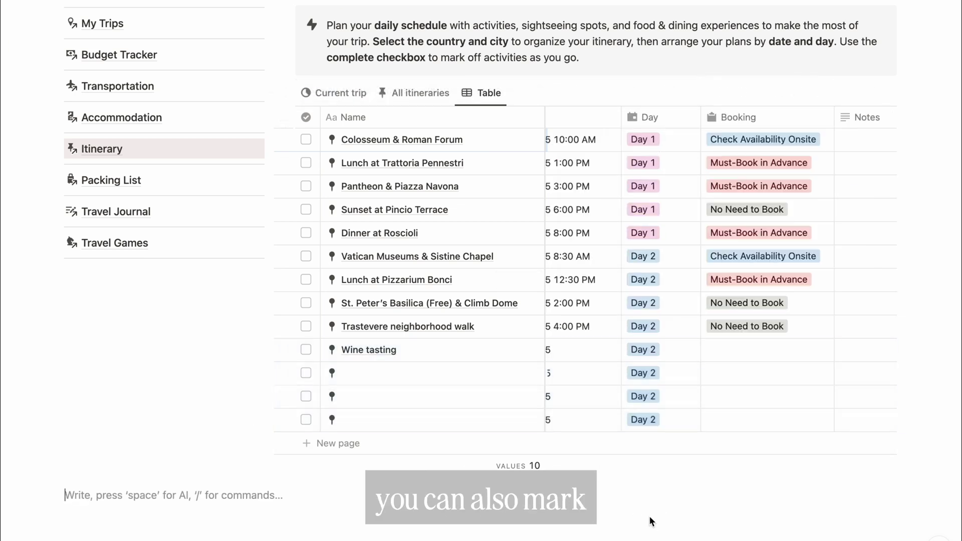
- Mark the Wine tasting activity's booking as Must-Book in Advance and open its page to review the details
{"action": "left_click", "coordinate": [760, 358]}
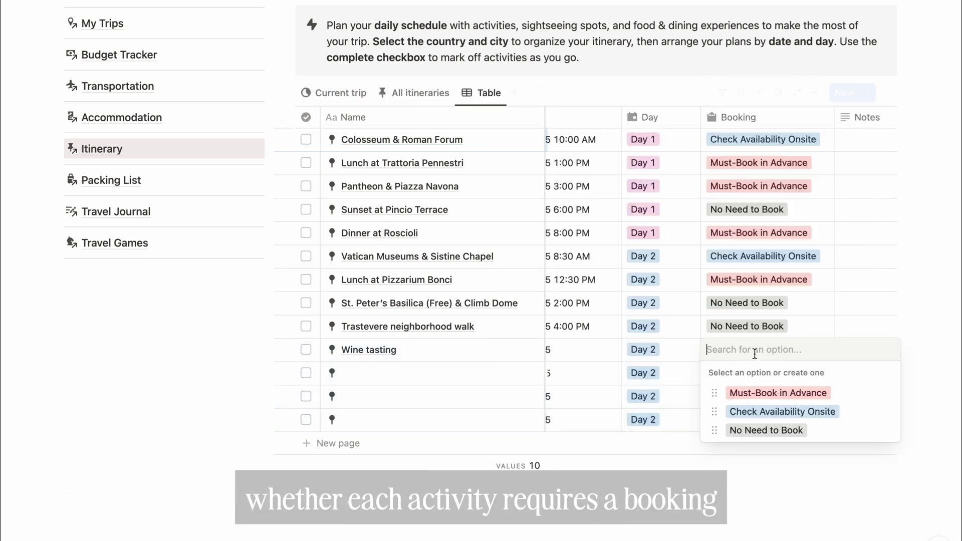
{"action": "left_click", "coordinate": [760, 388]}
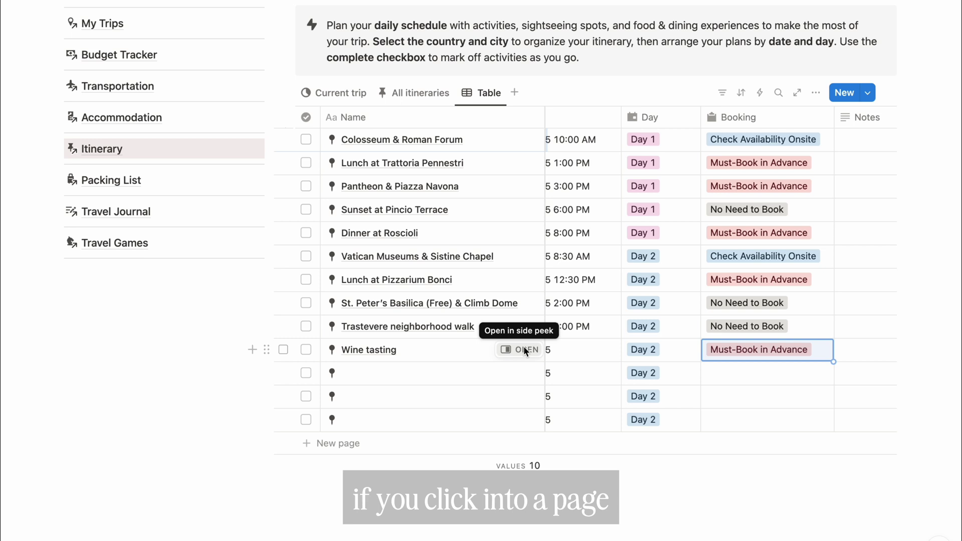
{"action": "left_click", "coordinate": [525, 349]}
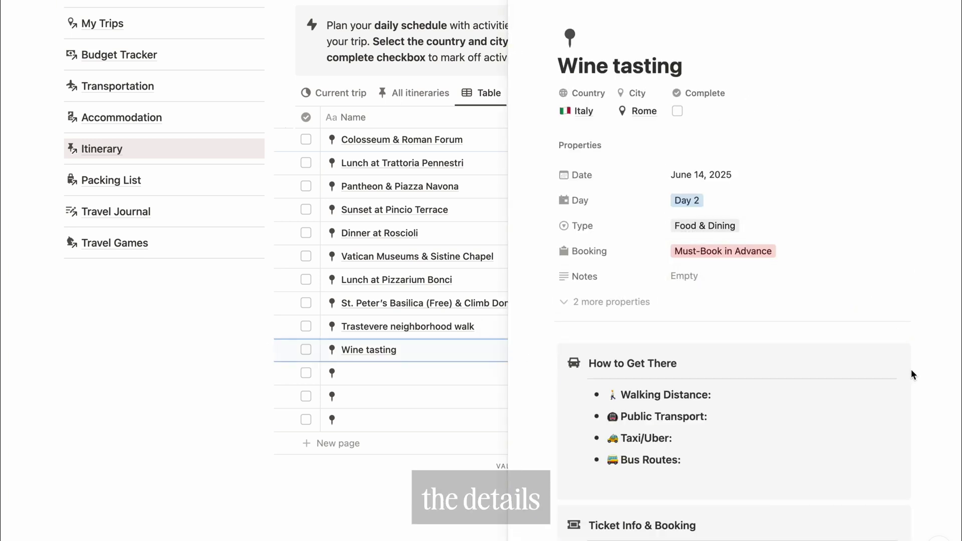
{"action": "scroll", "coordinate": [912, 369], "scroll_direction": "down", "scroll_amount": 3}
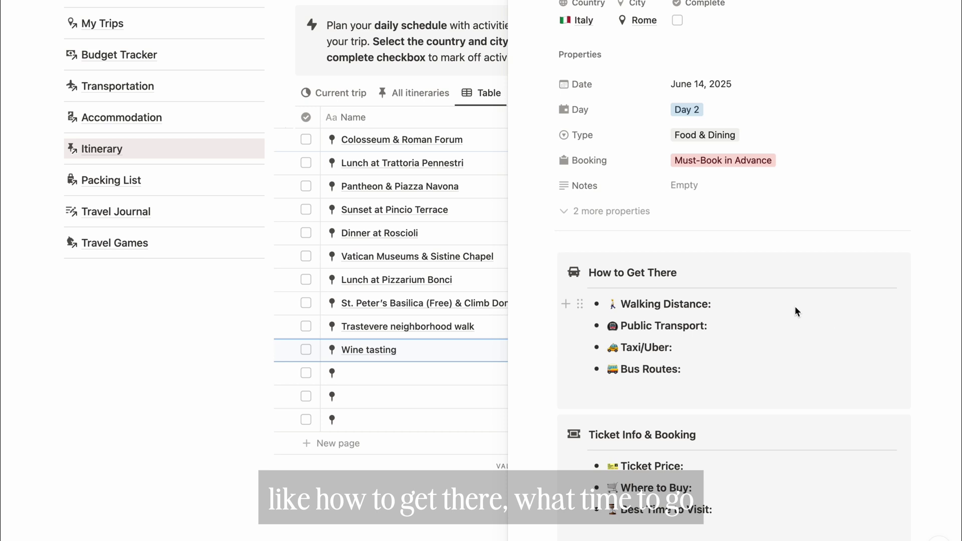
- Review the Wine tasting page's ticket, photo and tips sections, and the Day 1 and Day 2 activities on the Current trip board
{"action": "scroll", "coordinate": [796, 312], "scroll_direction": "down", "scroll_amount": 10}
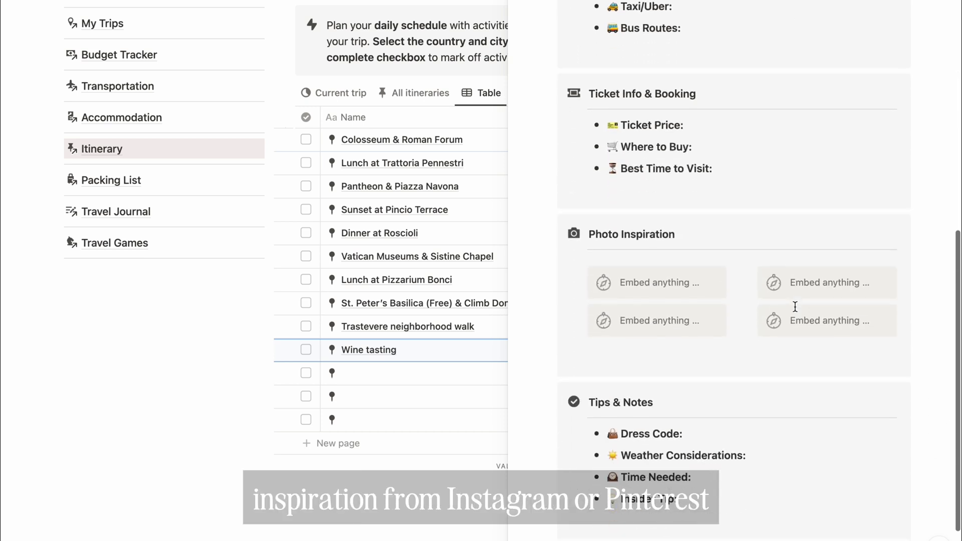
{"action": "left_click", "coordinate": [690, 284]}
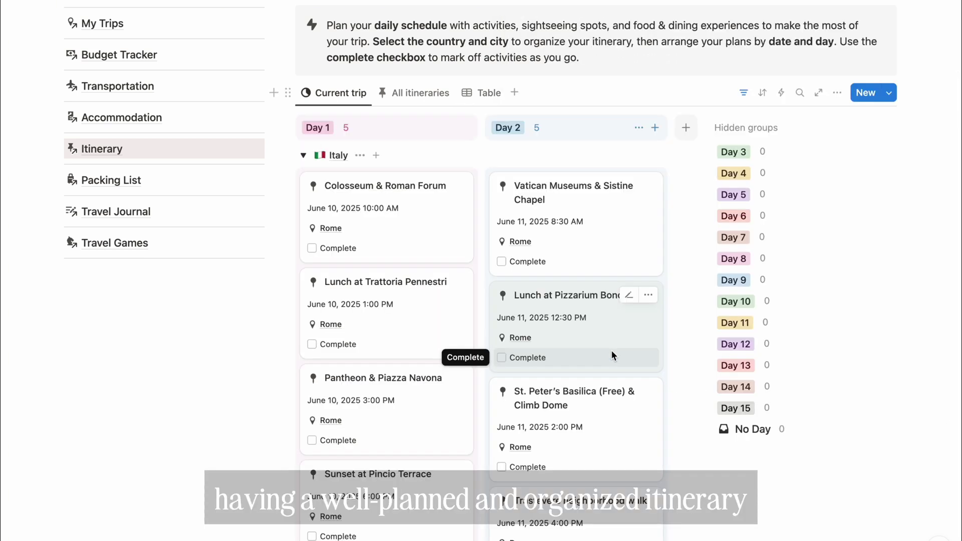
{"action": "scroll", "coordinate": [612, 349], "scroll_direction": "down", "scroll_amount": 2}
{"action": "scroll", "coordinate": [611, 350], "scroll_direction": "down", "scroll_amount": 3}
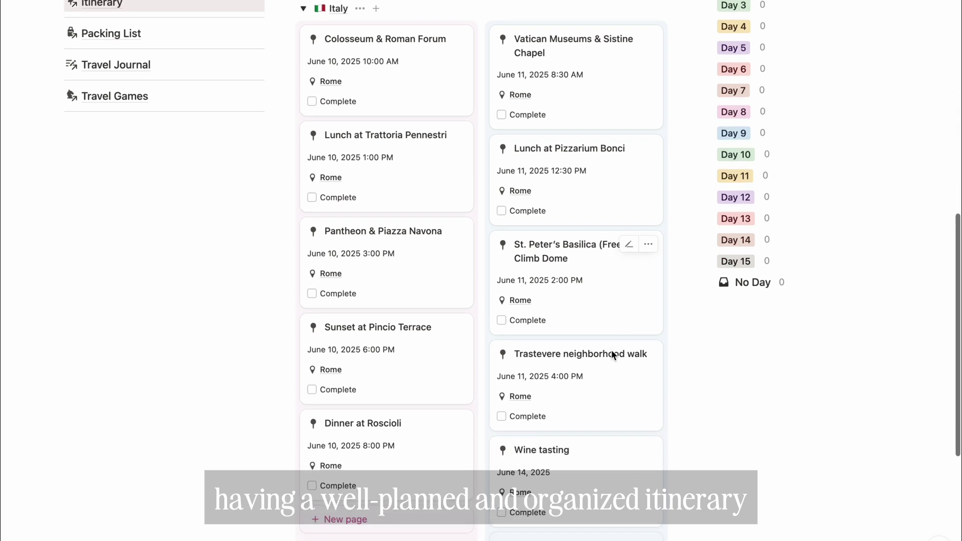
{"action": "scroll", "coordinate": [612, 350], "scroll_direction": "up", "scroll_amount": 2}
{"action": "scroll", "coordinate": [612, 350], "scroll_direction": "up", "scroll_amount": 3}
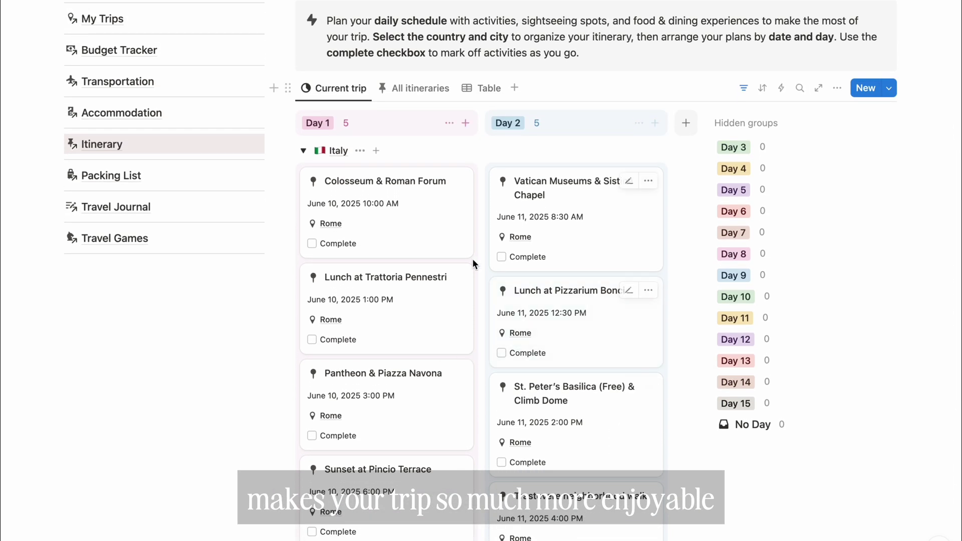
- View the date and time options of the Colosseum & Roman Forum activity, and close them without changes
{"action": "left_click", "coordinate": [363, 205]}
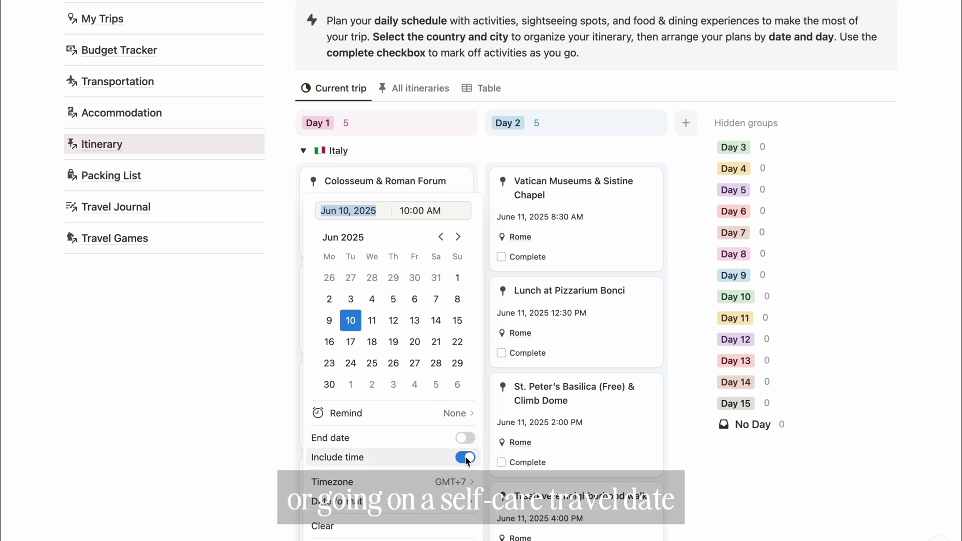
{"action": "left_click", "coordinate": [382, 148]}
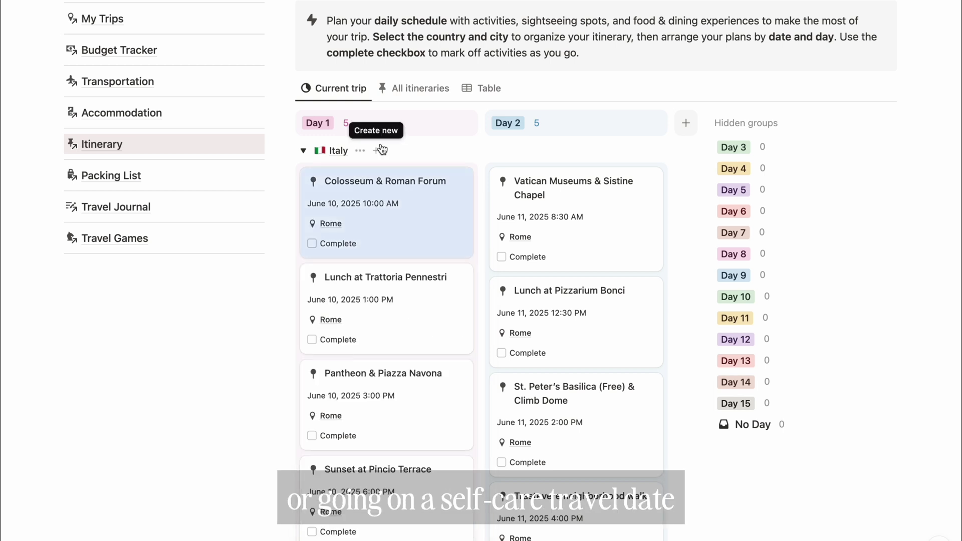
{"action": "left_click", "coordinate": [252, 342]}
- Mark the Colosseum & Roman Forum and Lunch at Trattoria Pennestri activities as complete
{"action": "scroll", "coordinate": [252, 343], "scroll_direction": "down", "scroll_amount": 1}
{"action": "scroll", "coordinate": [252, 343], "scroll_direction": "down", "scroll_amount": 1}
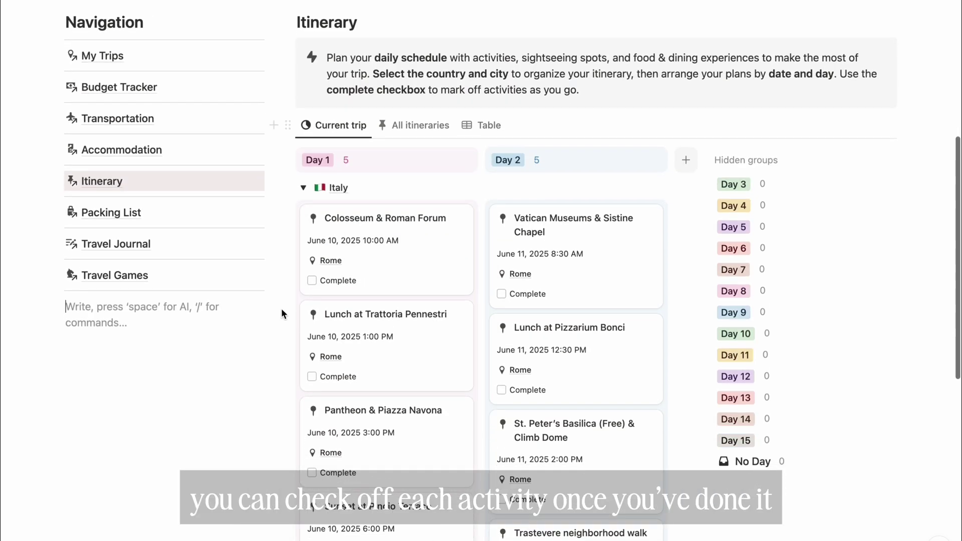
{"action": "left_click", "coordinate": [312, 281]}
{"action": "left_click", "coordinate": [312, 377]}
{"action": "scroll", "coordinate": [314, 378], "scroll_direction": "down", "scroll_amount": 3}
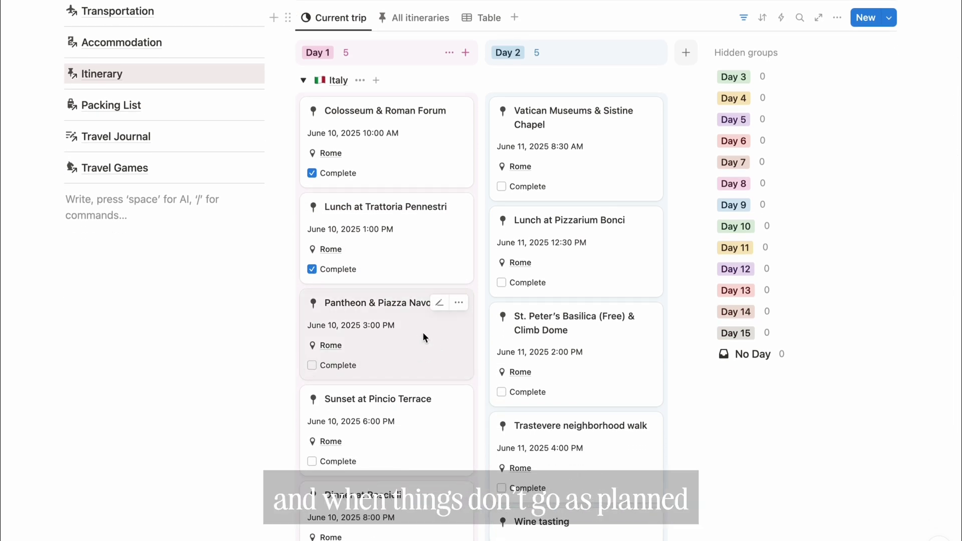
- Reschedule Pantheon & Piazza Navona to Day 2, after St. Peter's Basilica, and move Lunch at Pizzarium Bonci to Day 3
{"action": "left_click_drag", "start_coordinate": [424, 335], "coordinate": [554, 410]}
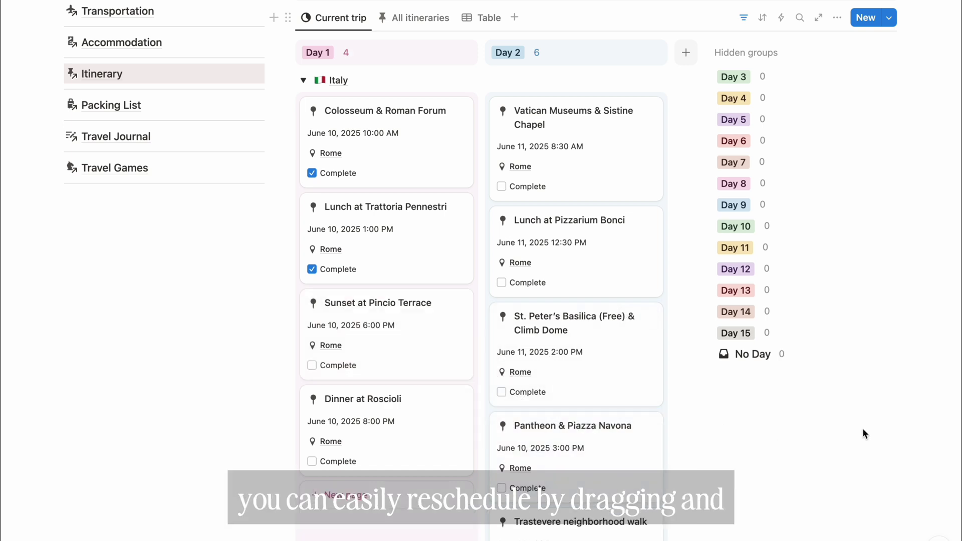
{"action": "scroll", "coordinate": [862, 428], "scroll_direction": "down", "scroll_amount": 2}
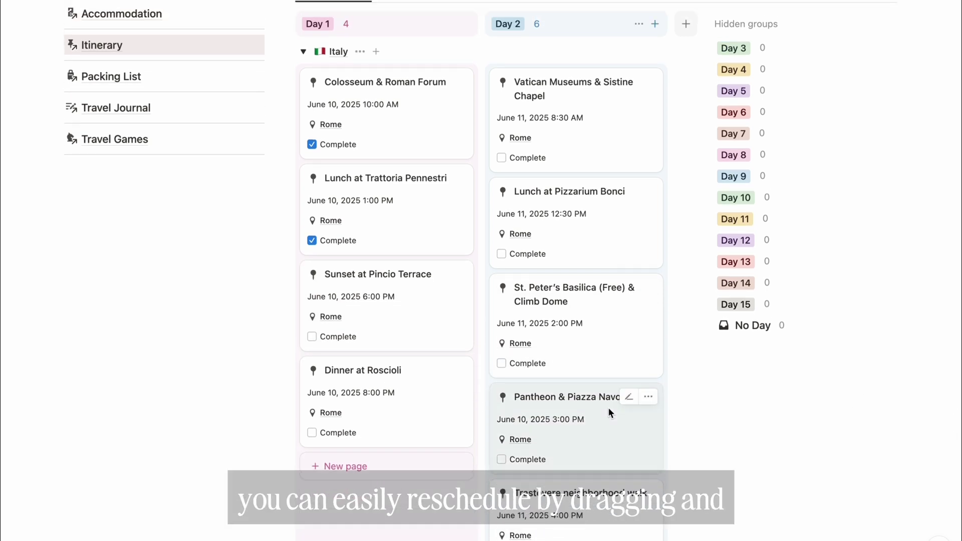
{"action": "scroll", "coordinate": [609, 408], "scroll_direction": "up", "scroll_amount": 3}
{"action": "left_click_drag", "start_coordinate": [604, 266], "coordinate": [737, 88]}
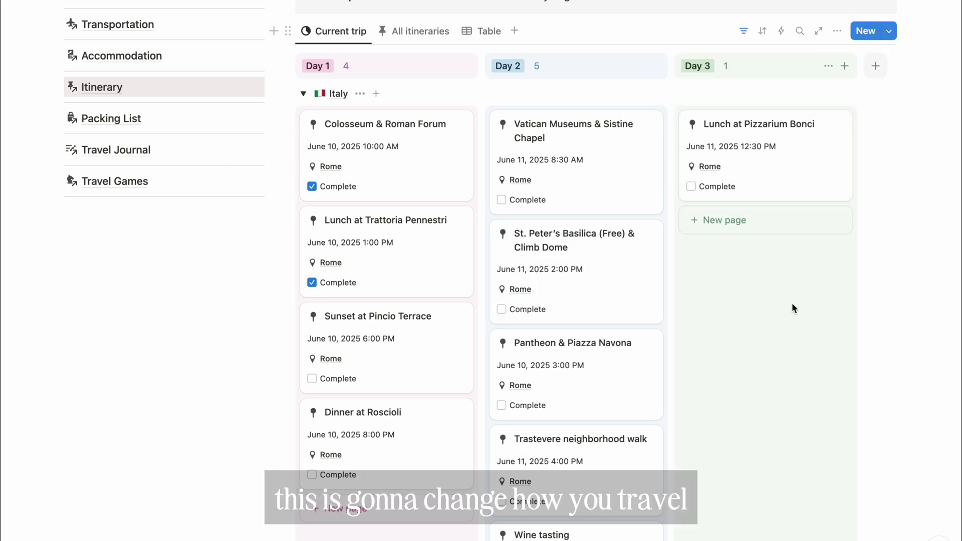
{"action": "scroll", "coordinate": [792, 302], "scroll_direction": "right", "scroll_amount": 3}
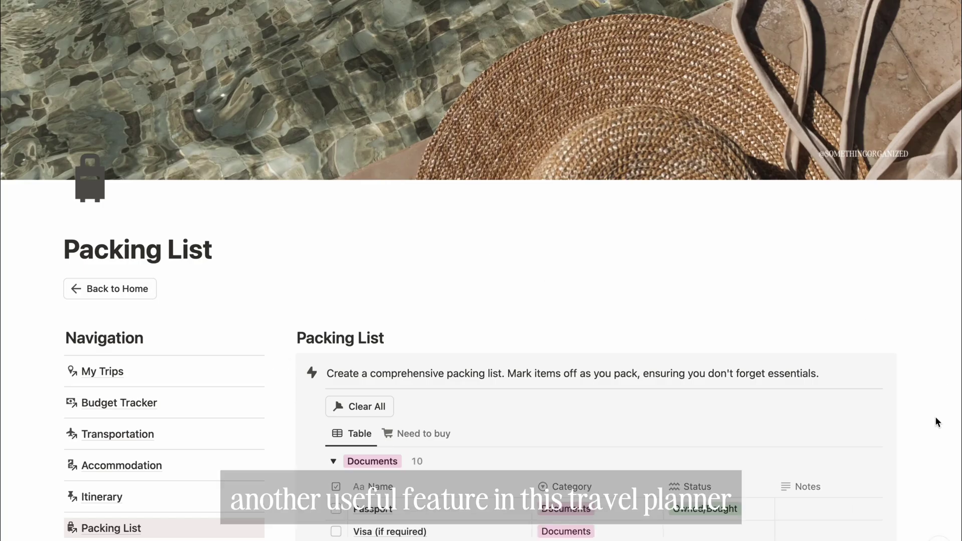
- Collapse the Documents group in the Packing List table
{"action": "scroll", "coordinate": [936, 421], "scroll_direction": "down", "scroll_amount": 6}
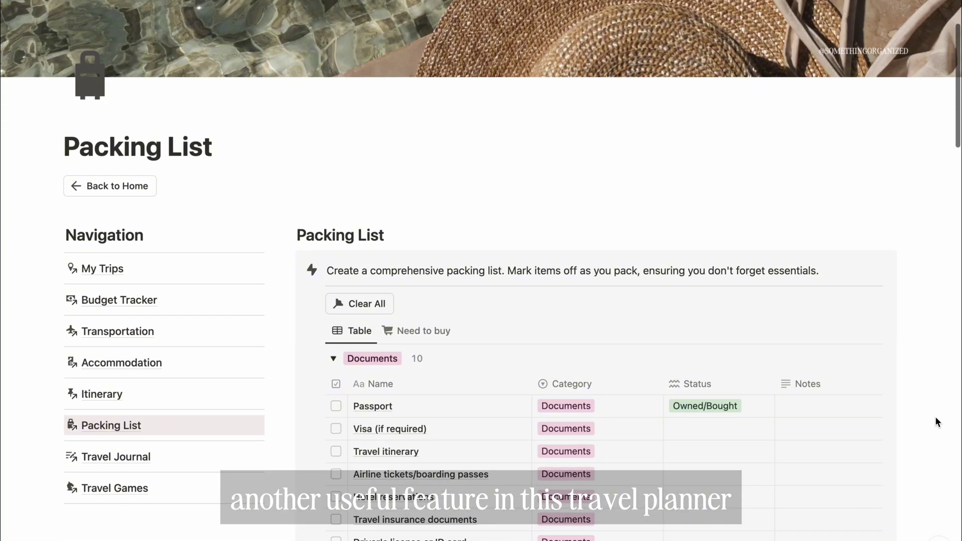
{"action": "scroll", "coordinate": [936, 416], "scroll_direction": "down", "scroll_amount": 2}
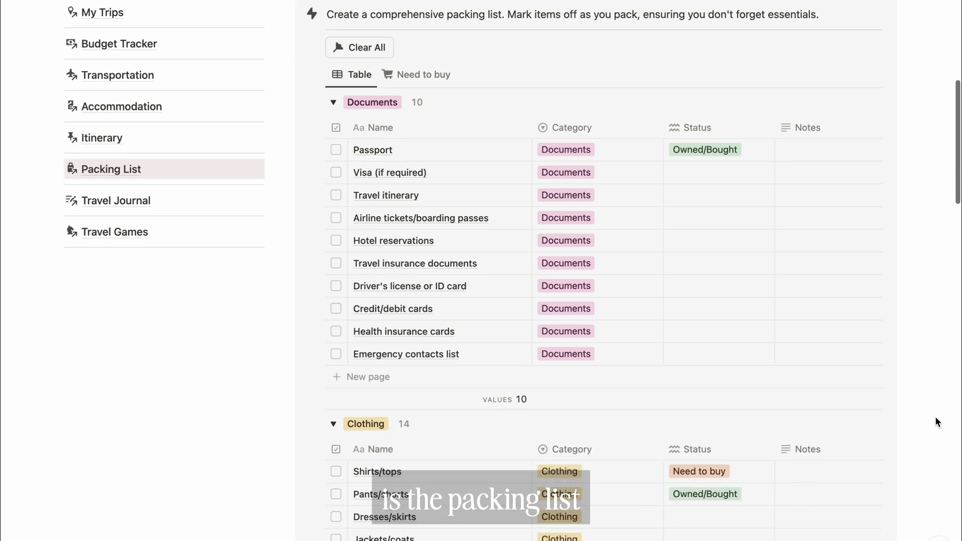
{"action": "left_click", "coordinate": [334, 64]}
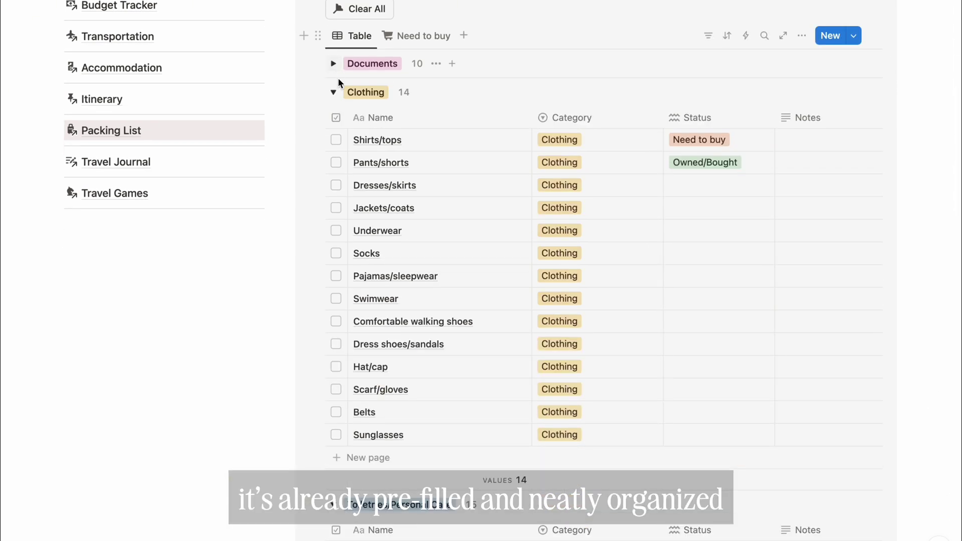
- Check off the seven clothing items from Shirts/tops through Pajamas/sleepwear in the packing list
{"action": "scroll", "coordinate": [337, 151], "scroll_direction": "up", "scroll_amount": 2}
{"action": "left_click", "coordinate": [336, 229]}
{"action": "left_click", "coordinate": [336, 252]}
{"action": "left_click", "coordinate": [336, 274]}
{"action": "left_click", "coordinate": [335, 297]}
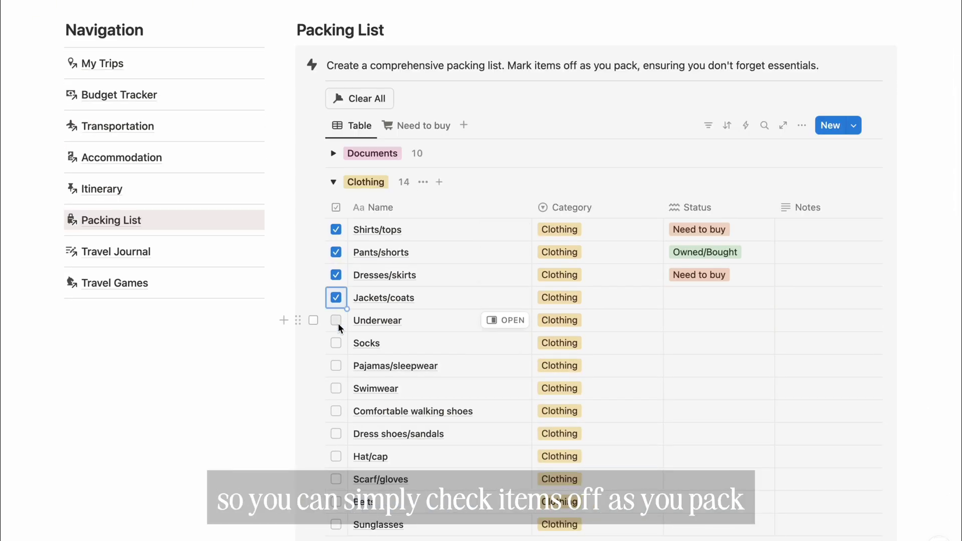
{"action": "left_click", "coordinate": [336, 321]}
{"action": "left_click", "coordinate": [336, 343]}
{"action": "left_click", "coordinate": [336, 366]}
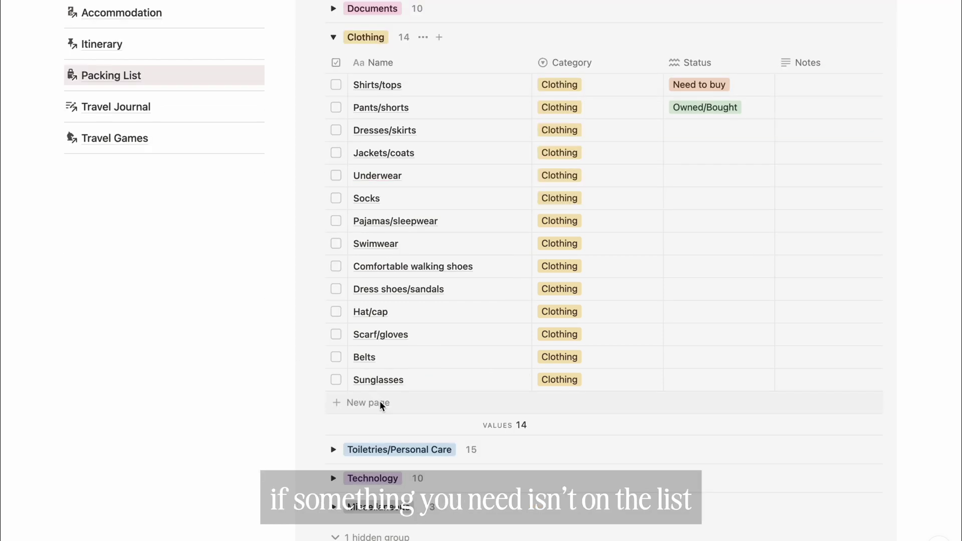
- Add a new item to the Clothing group and reset all packing list checkmarks with Clear All
{"action": "left_click", "coordinate": [381, 404]}
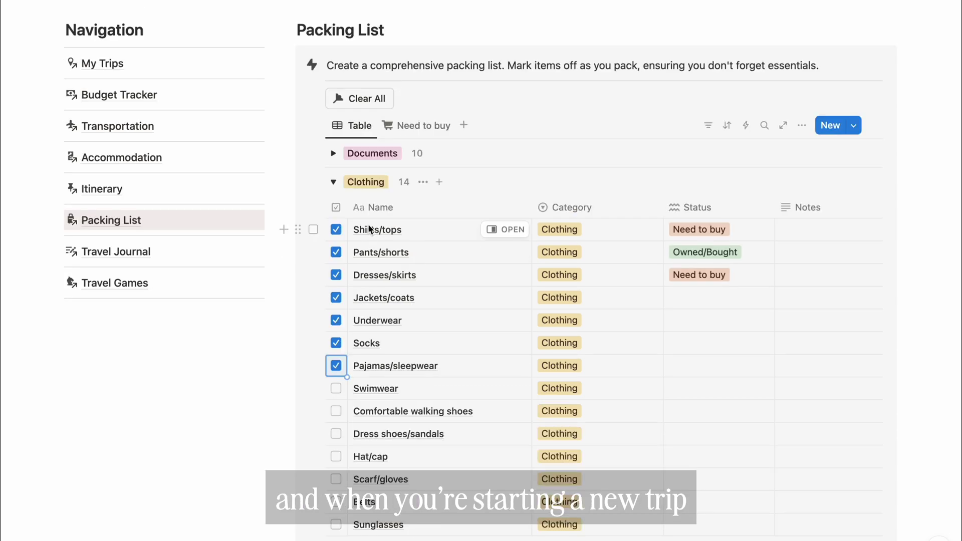
{"action": "left_click", "coordinate": [372, 98]}
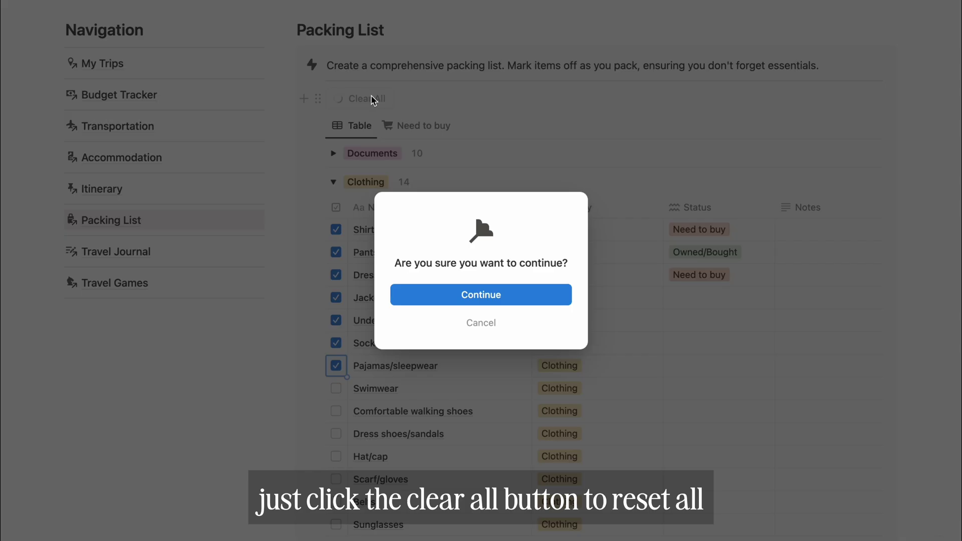
{"action": "left_click", "coordinate": [472, 297]}
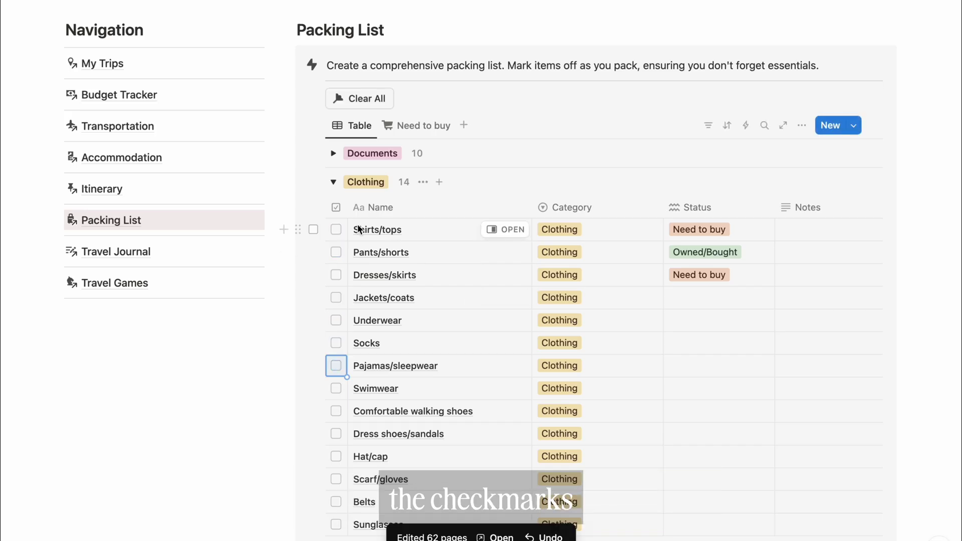
{"action": "left_click", "coordinate": [334, 154]}
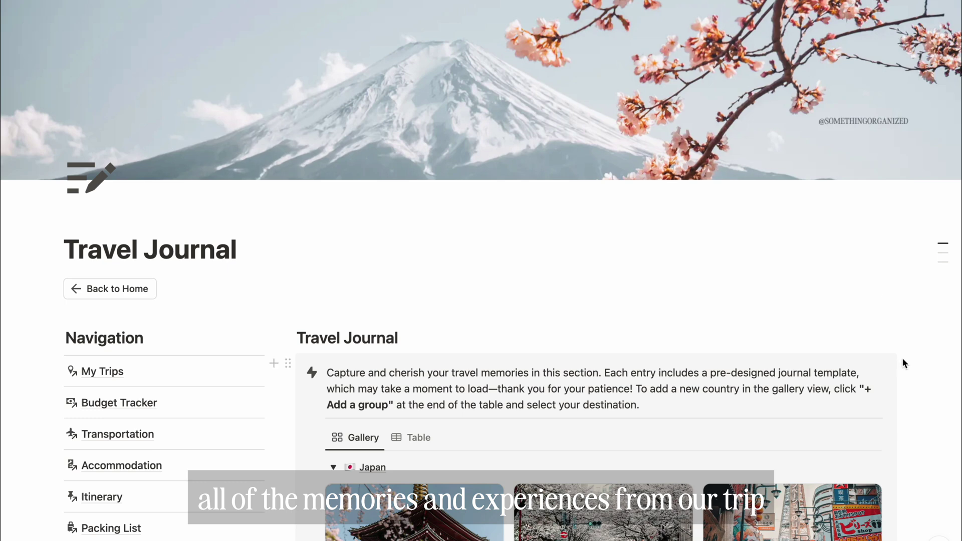
- Add a new entry named Summary in Rome to the Travel Journal's table view
{"action": "scroll", "coordinate": [903, 357], "scroll_direction": "down", "scroll_amount": 1}
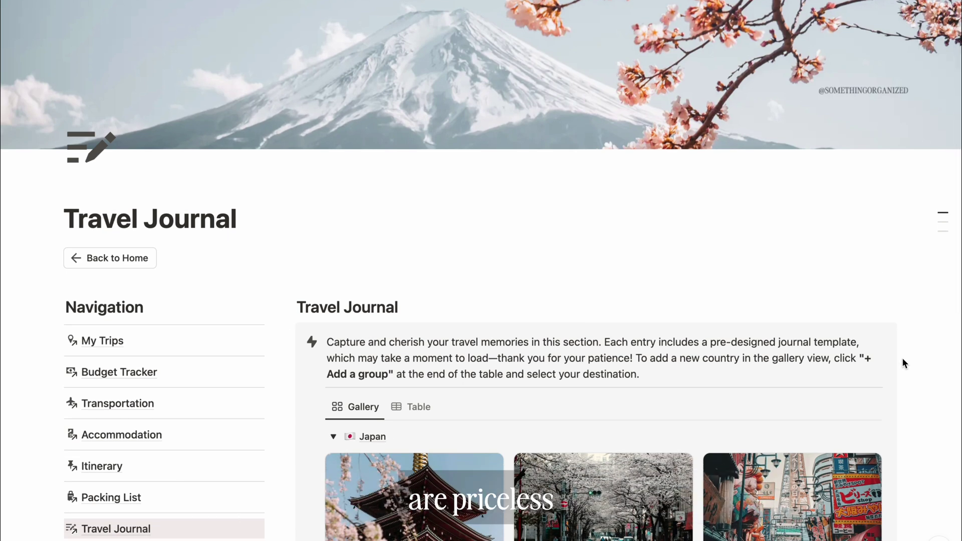
{"action": "scroll", "coordinate": [902, 357], "scroll_direction": "down", "scroll_amount": 1}
{"action": "scroll", "coordinate": [904, 362], "scroll_direction": "down", "scroll_amount": 3}
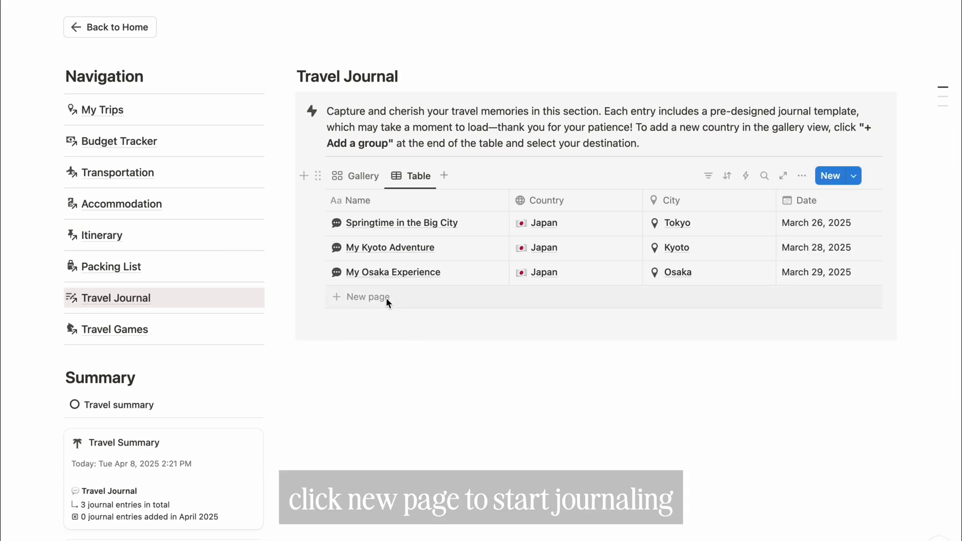
{"action": "left_click", "coordinate": [386, 298]}
{"action": "type", "text": "Summary "}
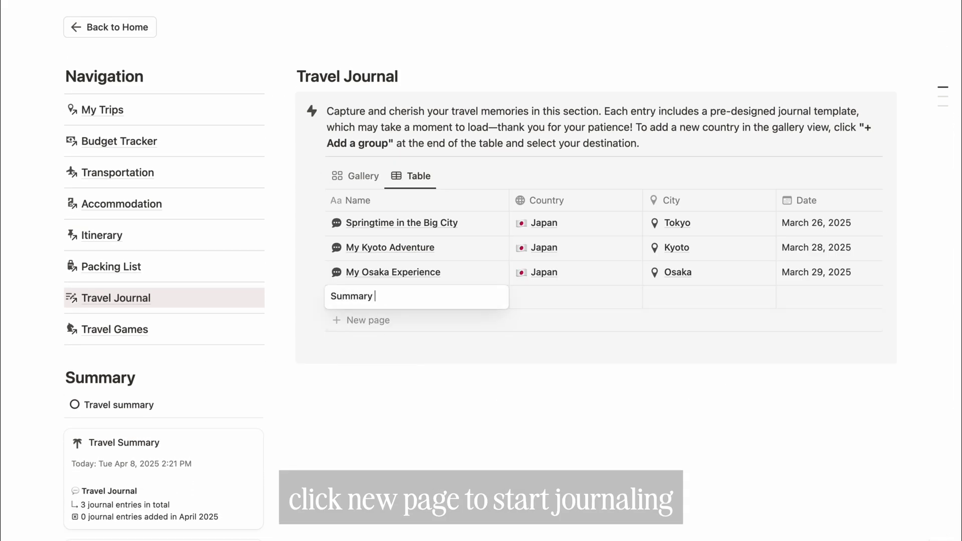
{"action": "type", "text": "in Rome"}
- Set the Summary in Rome entry's country to Italy, its city to Rome and its date to June 12, 2025
{"action": "left_click", "coordinate": [576, 296]}
{"action": "left_click", "coordinate": [557, 340]}
{"action": "left_click", "coordinate": [706, 297]}
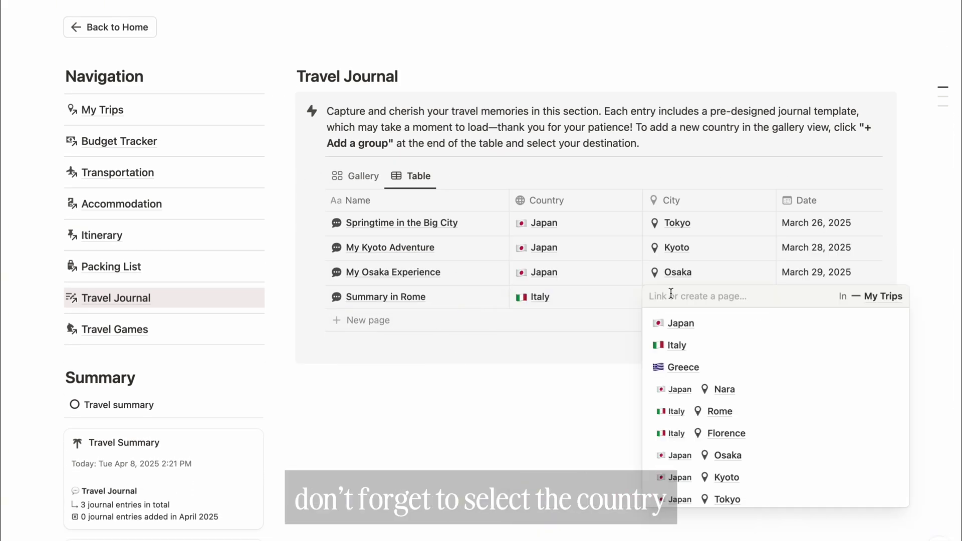
{"action": "left_click", "coordinate": [715, 412]}
{"action": "left_click", "coordinate": [862, 298]}
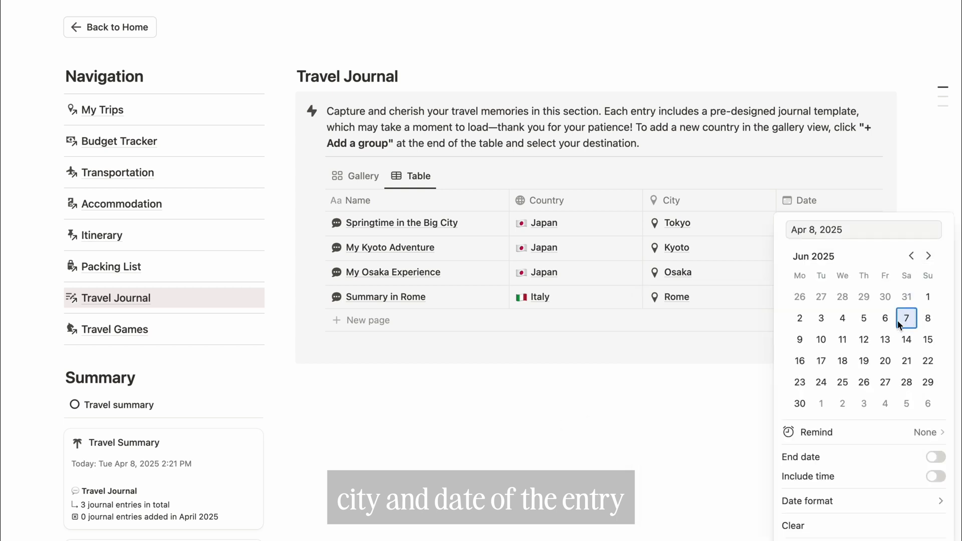
{"action": "left_click", "coordinate": [866, 342]}
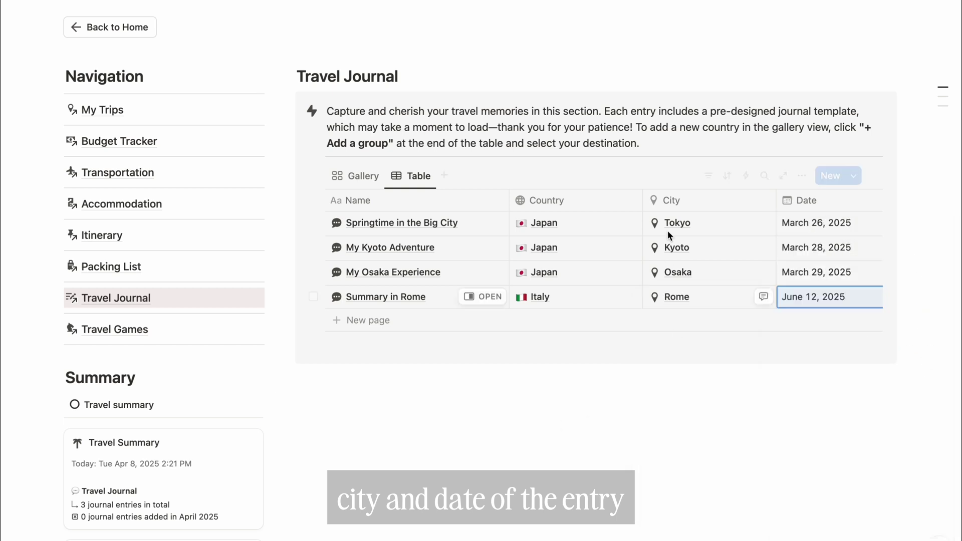
- Open the Summary in Rome entry full-page and list Colosseum and Trevi Fountain as places visited, Cacio e Pepe and Gricia as food tried
{"action": "left_click", "coordinate": [490, 297]}
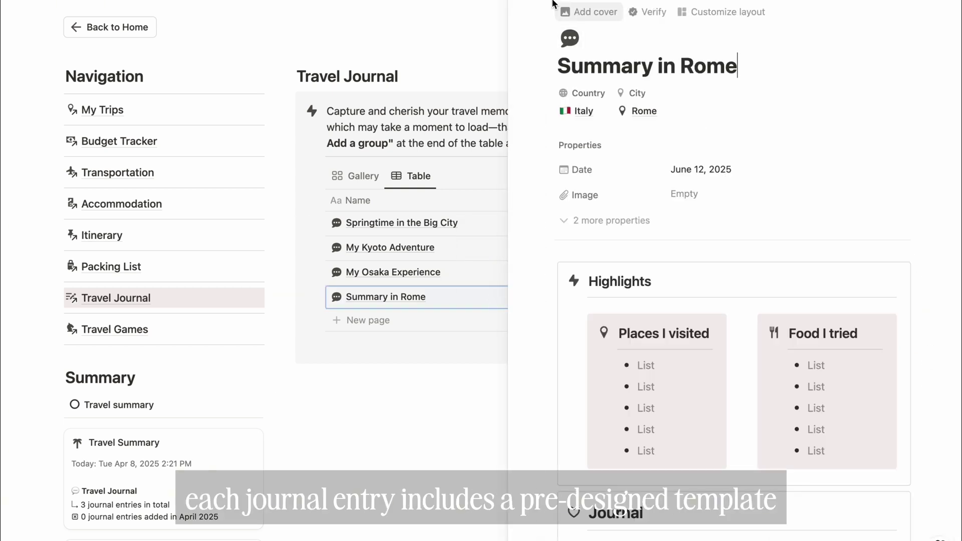
{"action": "left_click", "coordinate": [539, 11]}
{"action": "scroll", "coordinate": [368, 227], "scroll_direction": "down", "scroll_amount": 5}
{"action": "left_click", "coordinate": [368, 227]}
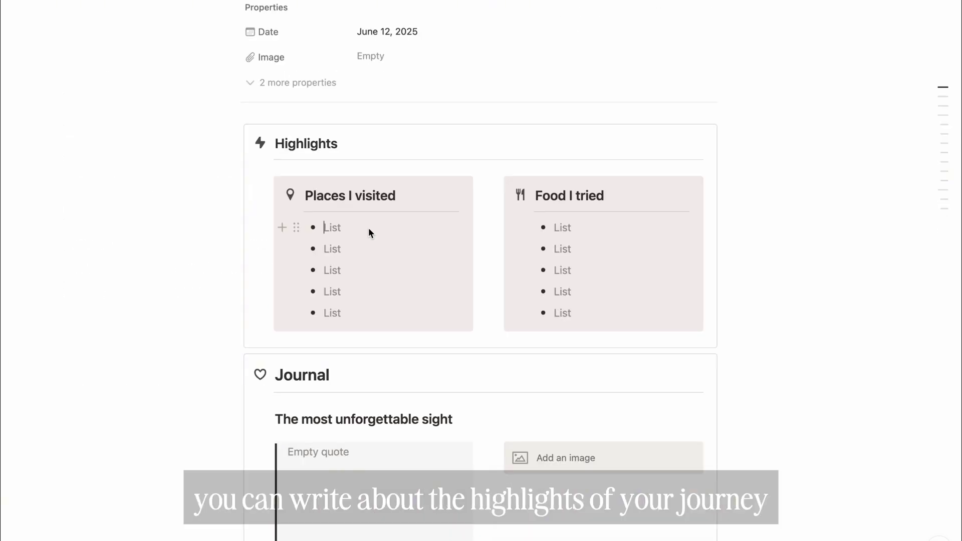
{"action": "type", "text": "Coloss"}
{"action": "type", "text": "Trevi Fountain"}
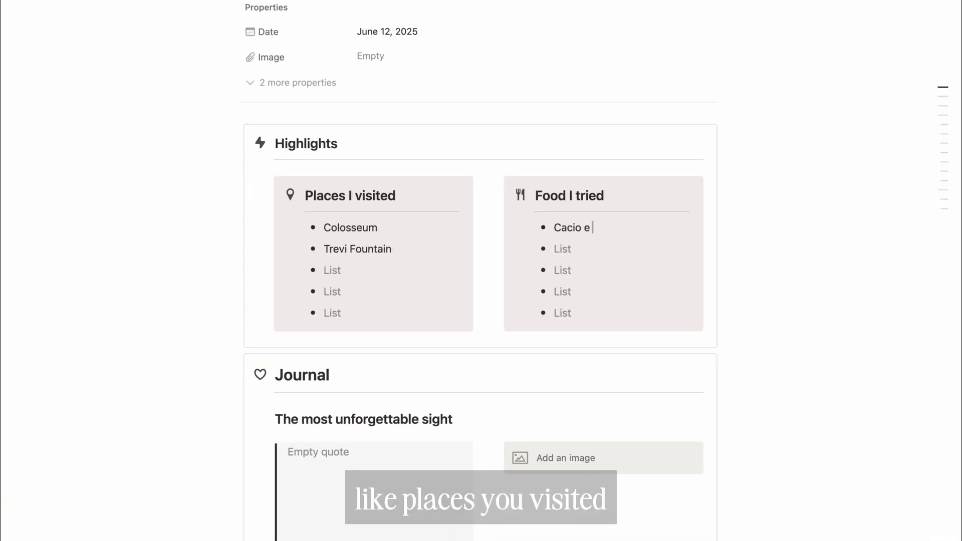
{"action": "type", "text": "Pepe"}
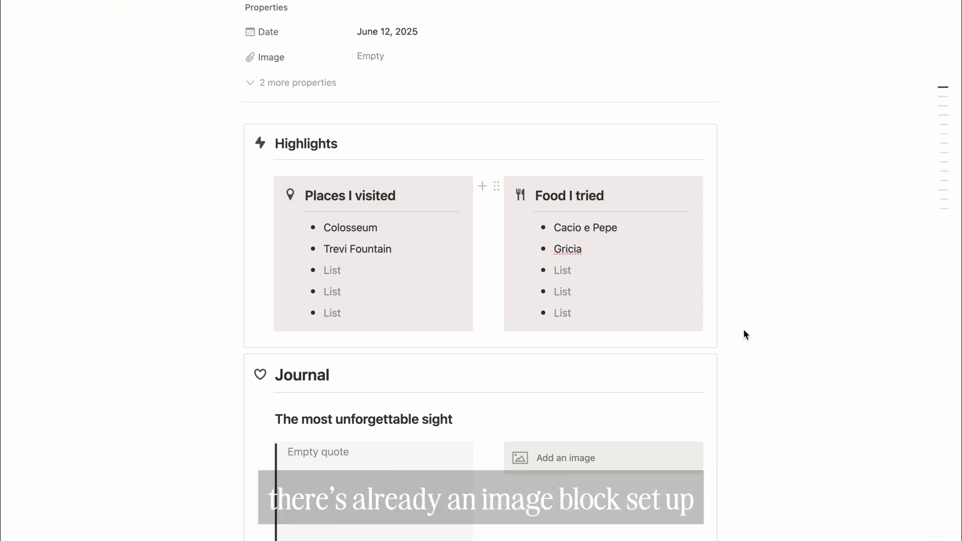
- Open an image block in the entry's Journal section for adding a picture
{"action": "scroll", "coordinate": [745, 334], "scroll_direction": "down", "scroll_amount": 5}
{"action": "scroll", "coordinate": [744, 330], "scroll_direction": "down", "scroll_amount": 2}
{"action": "left_click", "coordinate": [580, 154]}
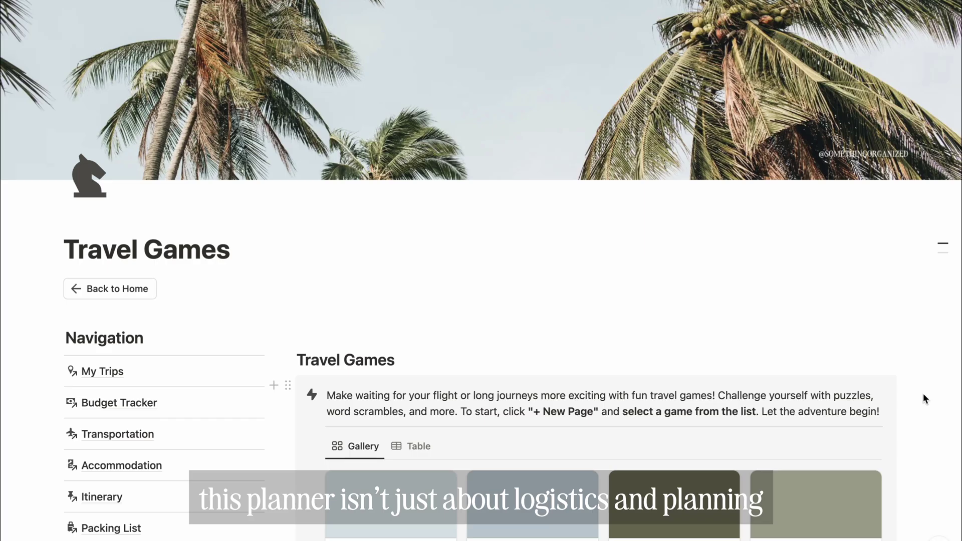
- Add a new page to the Travel Games gallery from the I Spy while I Fly template
{"action": "scroll", "coordinate": [924, 393], "scroll_direction": "down", "scroll_amount": 3}
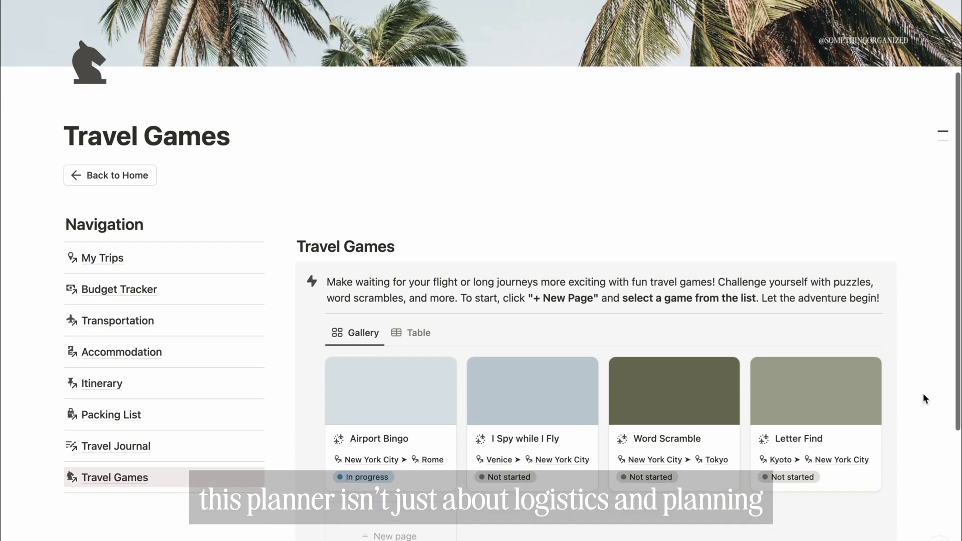
{"action": "scroll", "coordinate": [700, 404], "scroll_direction": "down", "scroll_amount": 3}
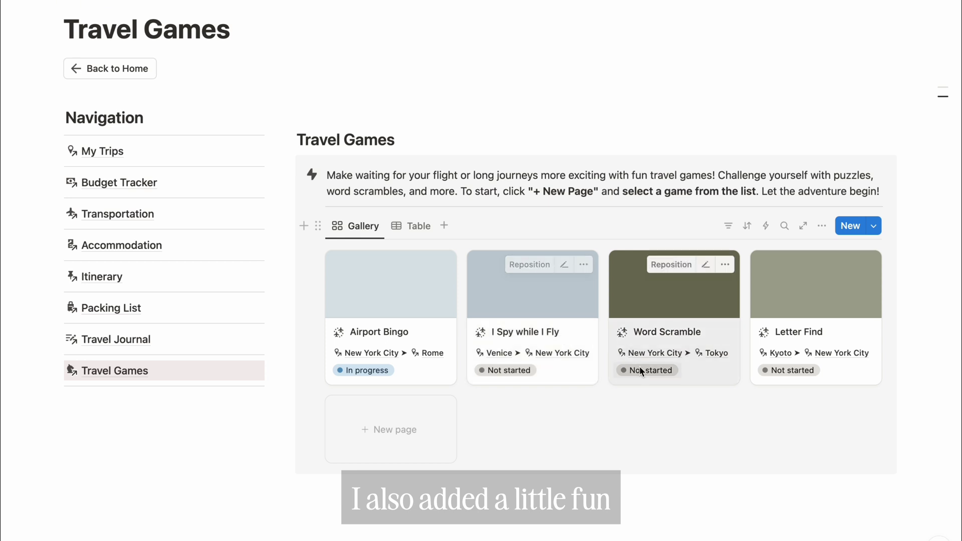
{"action": "left_click", "coordinate": [412, 427]}
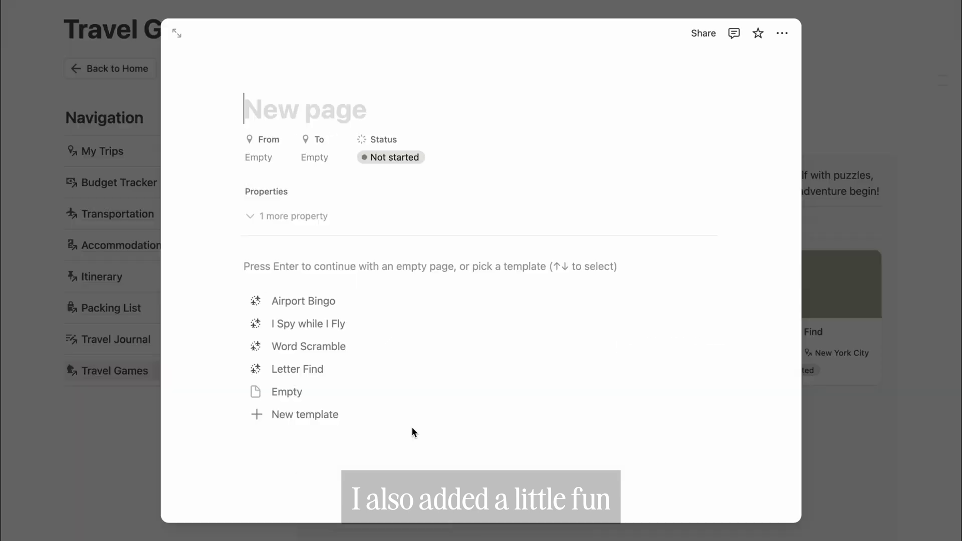
{"action": "left_click", "coordinate": [322, 324]}
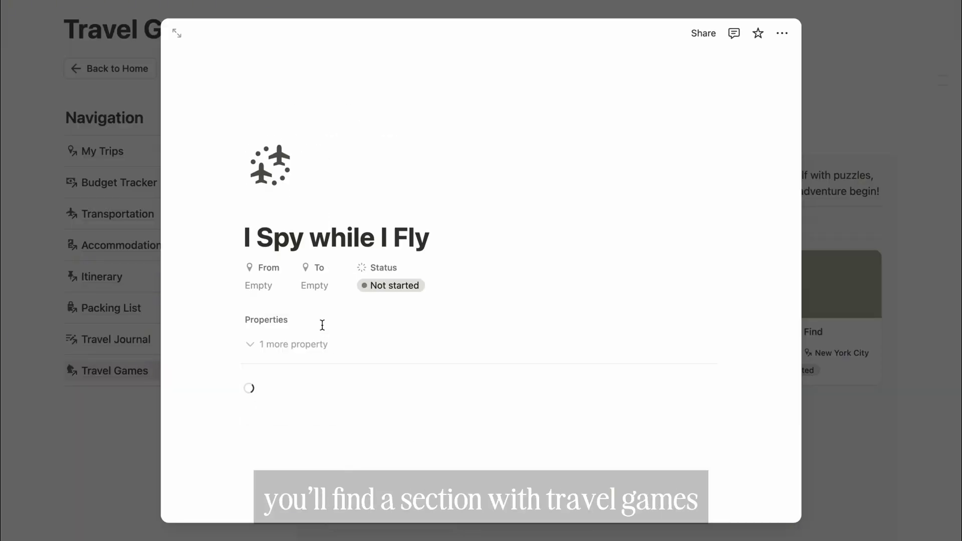
- Set the new I Spy while I Fly game's From field to Tokyo and its To field to Kyoto
{"action": "left_click", "coordinate": [269, 288]}
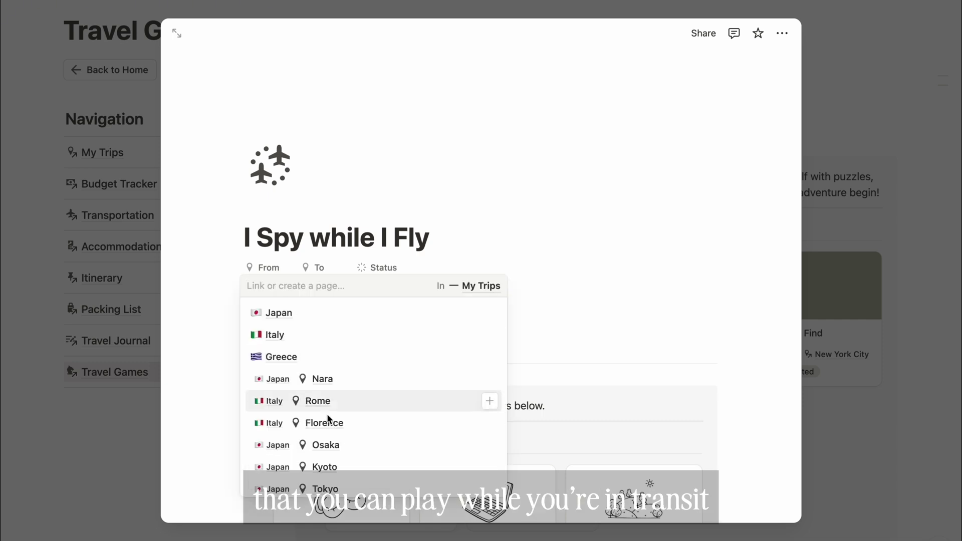
{"action": "left_click", "coordinate": [326, 489]}
{"action": "left_click", "coordinate": [349, 270]}
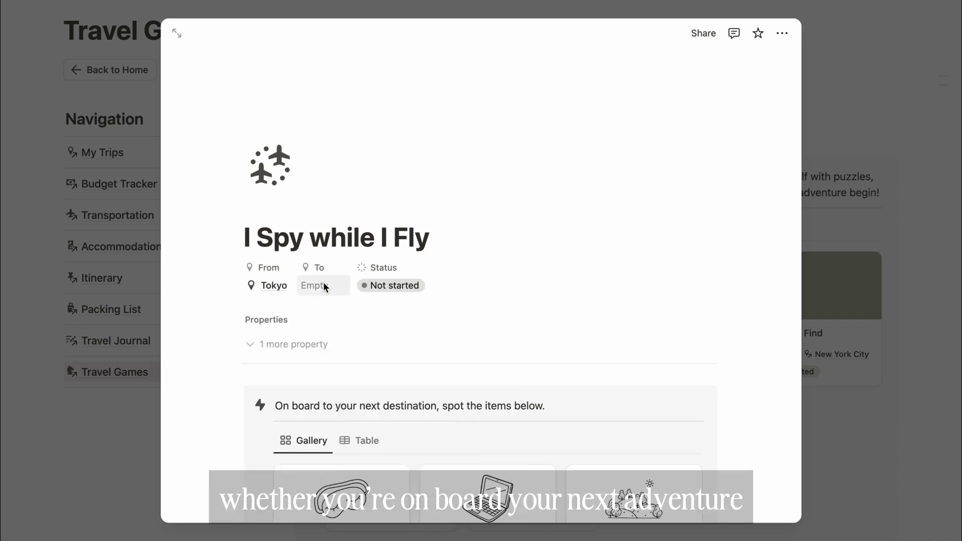
{"action": "left_click", "coordinate": [324, 284]}
{"action": "left_click", "coordinate": [389, 465]}
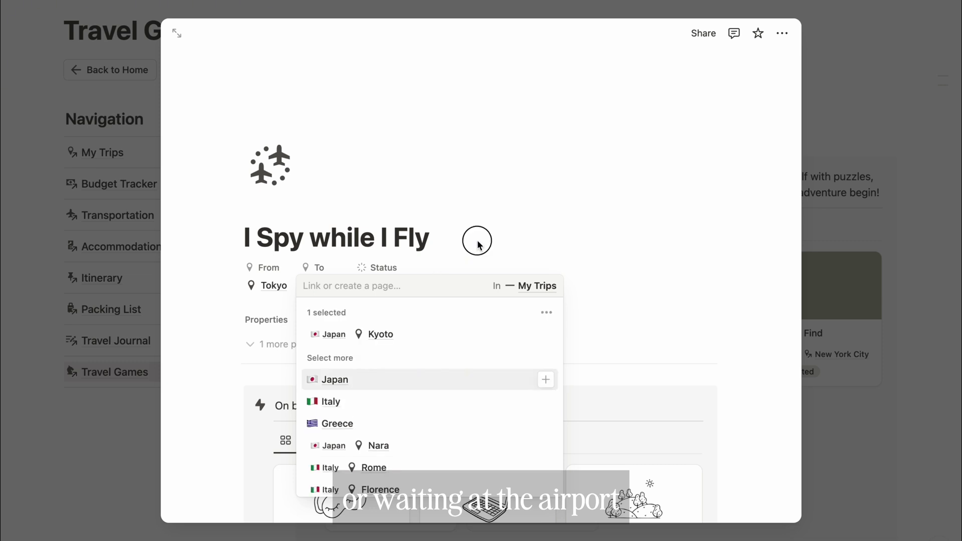
{"action": "left_click", "coordinate": [501, 267]}
- Mark A Book, City Lights and Mountains as spotted in the I Spy while I Fly gallery
{"action": "scroll", "coordinate": [739, 415], "scroll_direction": "down", "scroll_amount": 5}
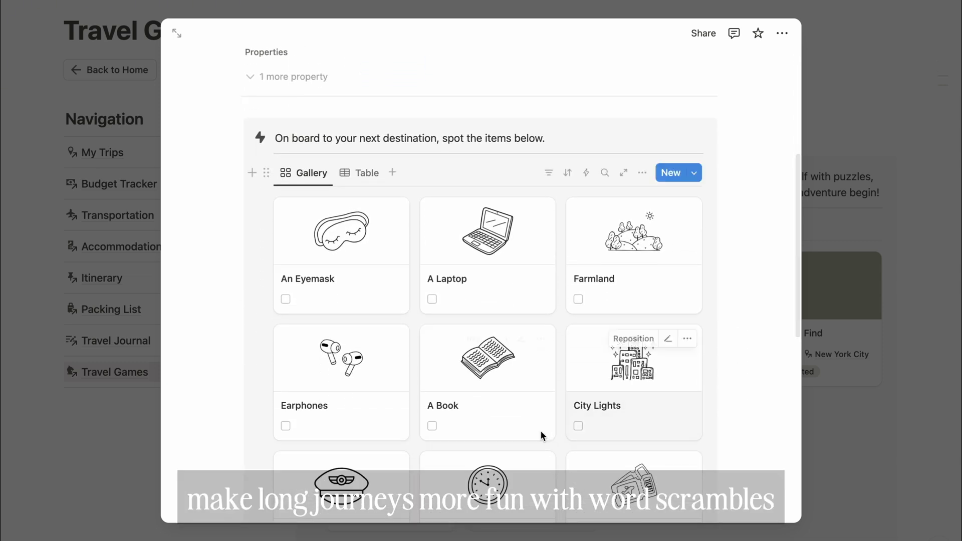
{"action": "left_click", "coordinate": [432, 426]}
{"action": "left_click", "coordinate": [579, 426]}
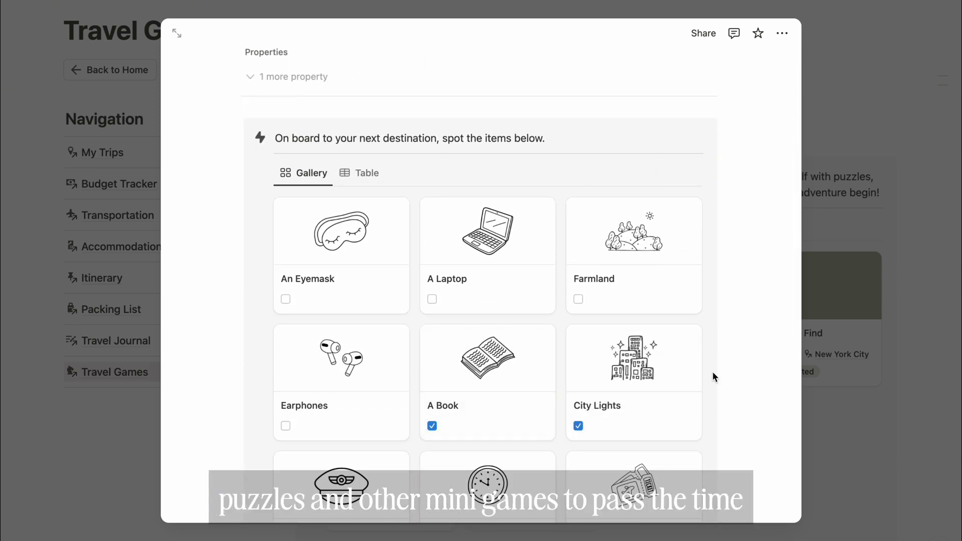
{"action": "scroll", "coordinate": [713, 376], "scroll_direction": "down", "scroll_amount": 3}
{"action": "scroll", "coordinate": [713, 376], "scroll_direction": "down", "scroll_amount": 4}
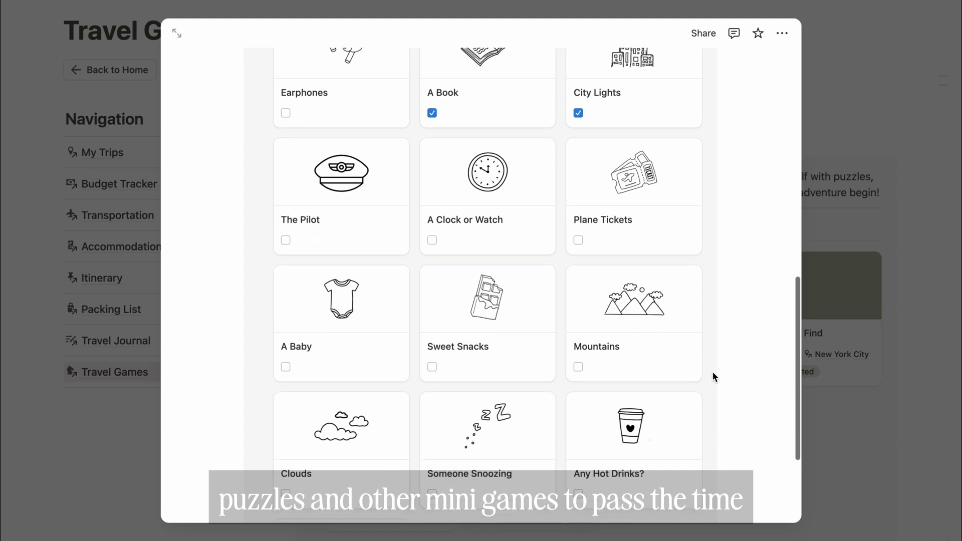
{"action": "left_click", "coordinate": [579, 367]}
{"action": "scroll", "coordinate": [580, 369], "scroll_direction": "down", "scroll_amount": 3}
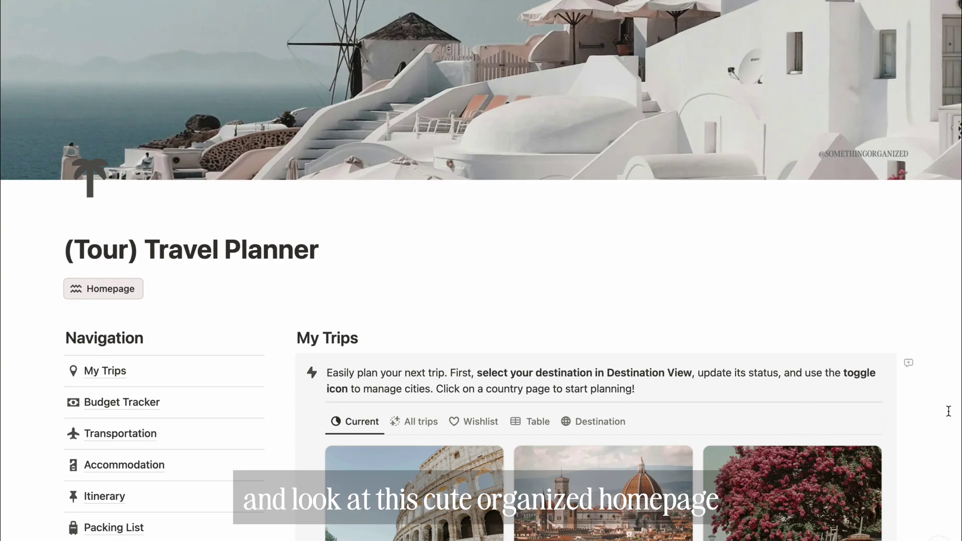
- In the homepage's Accommodation section, set Grotta Giusti Thermal Resort and Antique-stuffed apartment to Booked
{"action": "scroll", "coordinate": [952, 438], "scroll_direction": "down", "scroll_amount": 5}
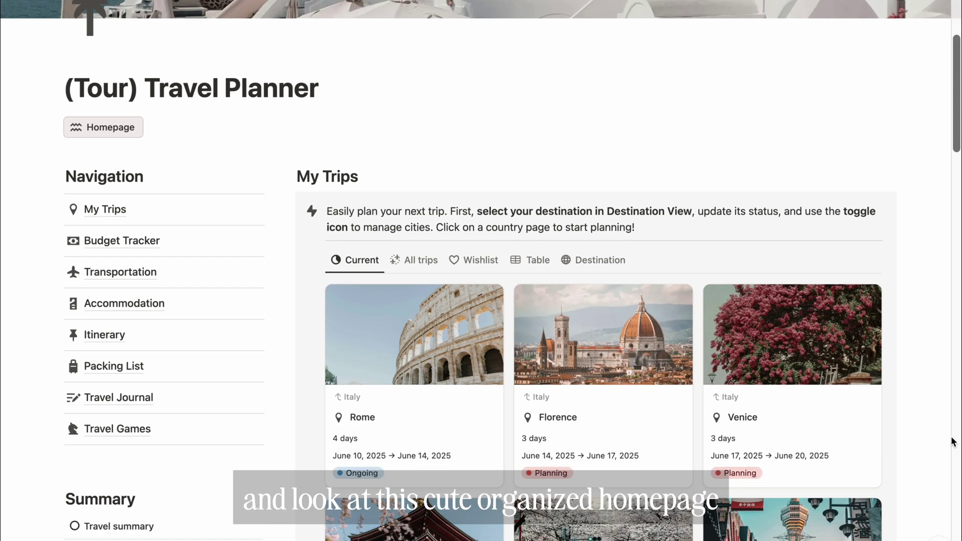
{"action": "scroll", "coordinate": [952, 441], "scroll_direction": "down", "scroll_amount": 3}
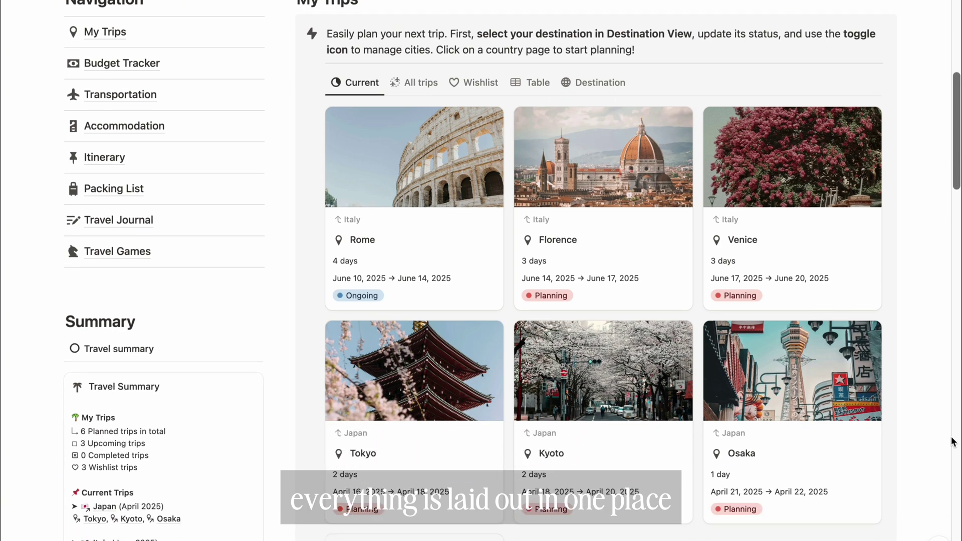
{"action": "scroll", "coordinate": [952, 441], "scroll_direction": "down", "scroll_amount": 6}
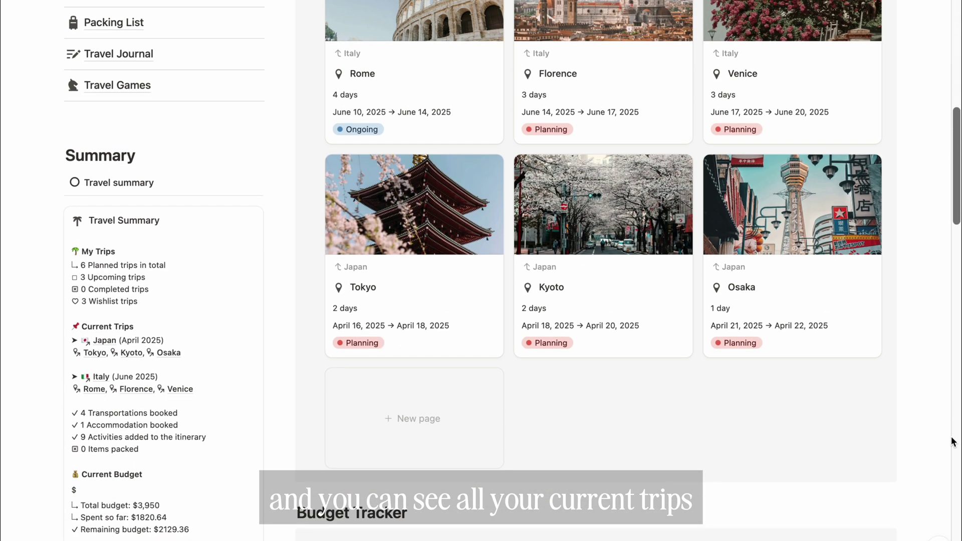
{"action": "scroll", "coordinate": [953, 442], "scroll_direction": "down", "scroll_amount": 7}
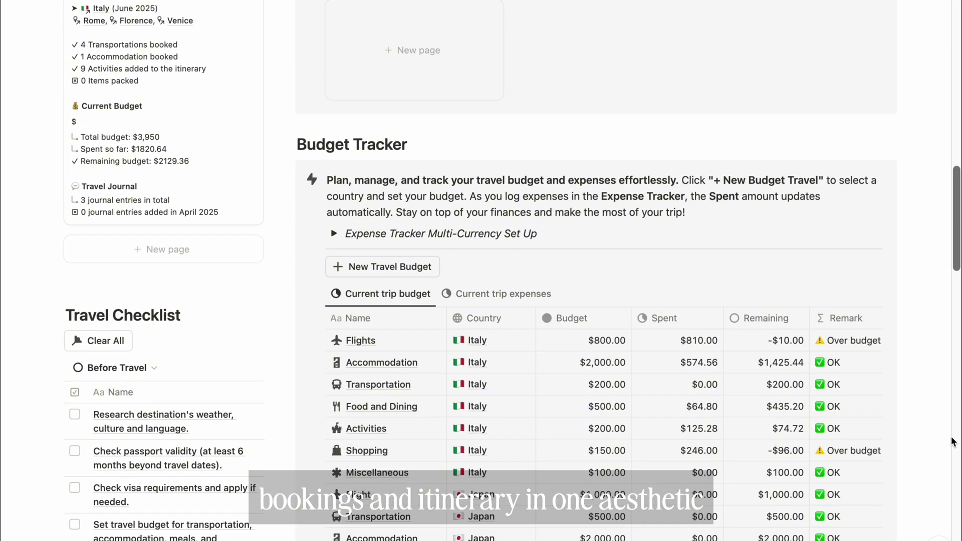
{"action": "scroll", "coordinate": [953, 441], "scroll_direction": "down", "scroll_amount": 8}
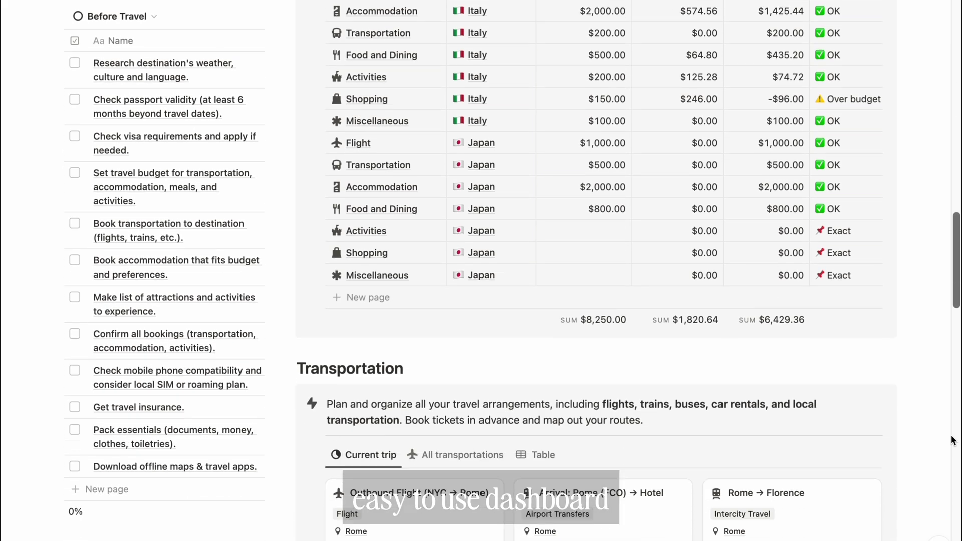
{"action": "scroll", "coordinate": [953, 442], "scroll_direction": "down", "scroll_amount": 11}
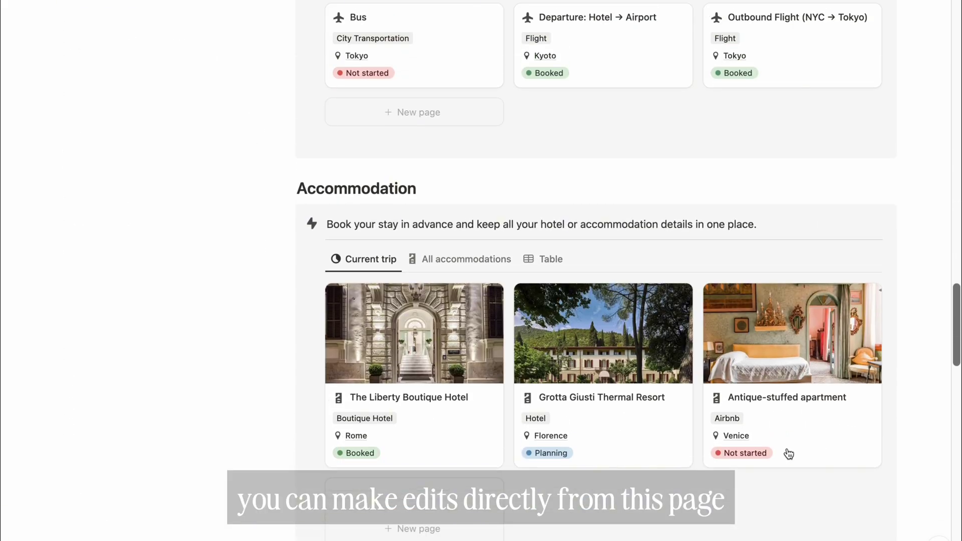
{"action": "scroll", "coordinate": [625, 453], "scroll_direction": "down", "scroll_amount": 1}
{"action": "left_click", "coordinate": [561, 409]}
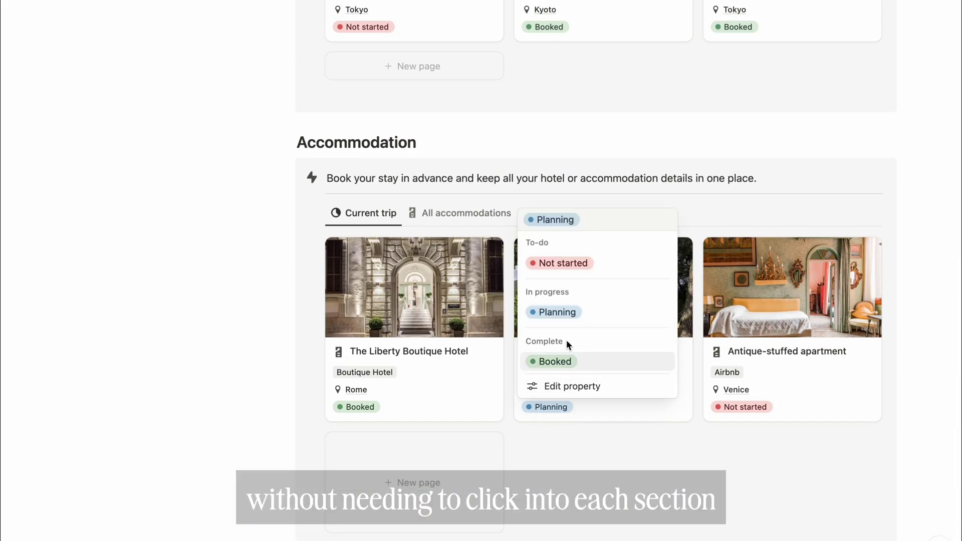
{"action": "left_click", "coordinate": [566, 362]}
{"action": "left_click", "coordinate": [747, 407]}
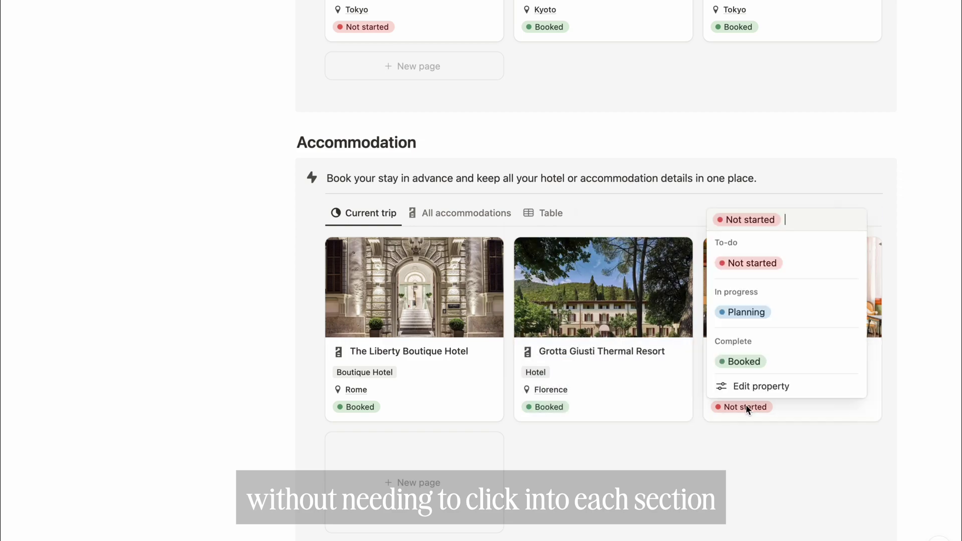
{"action": "left_click", "coordinate": [742, 361]}
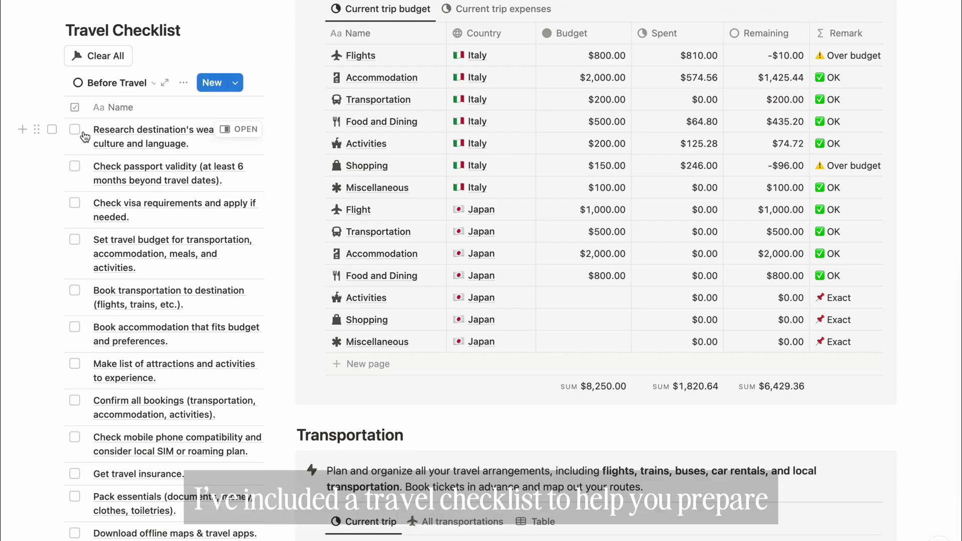
- In the homepage's Travel Checklist, tick the first two Before Travel tasks and the first two During Travel tasks
{"action": "left_click", "coordinate": [75, 166]}
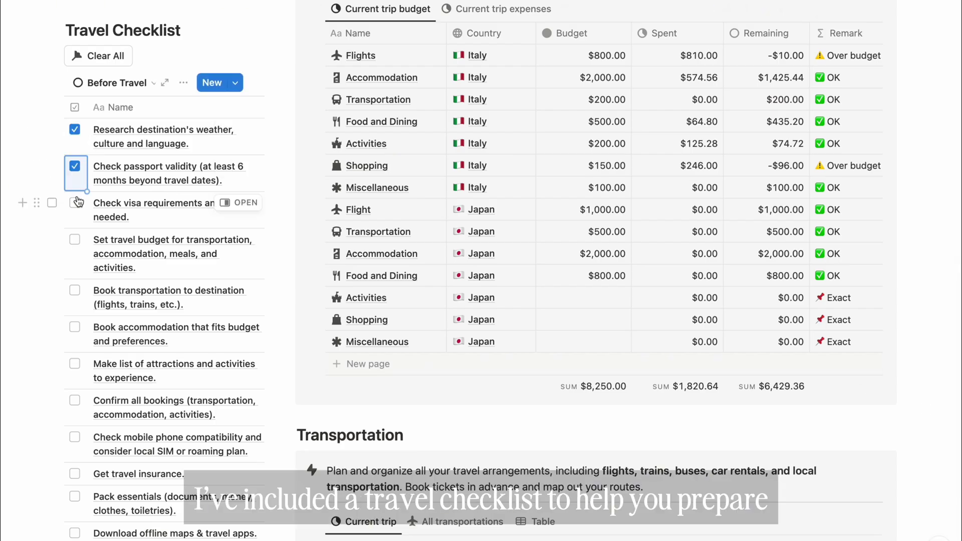
{"action": "left_click", "coordinate": [115, 82]}
{"action": "left_click", "coordinate": [139, 155]}
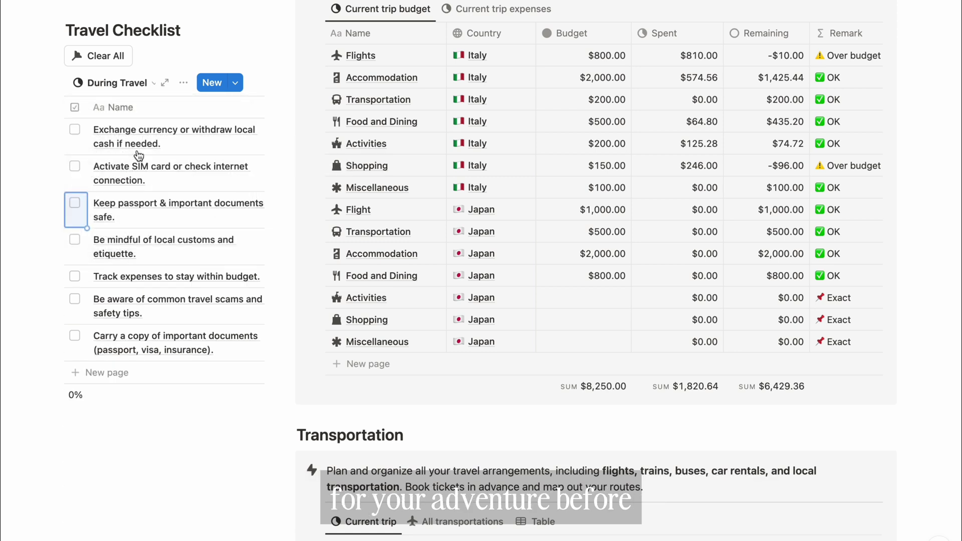
{"action": "left_click", "coordinate": [83, 132]}
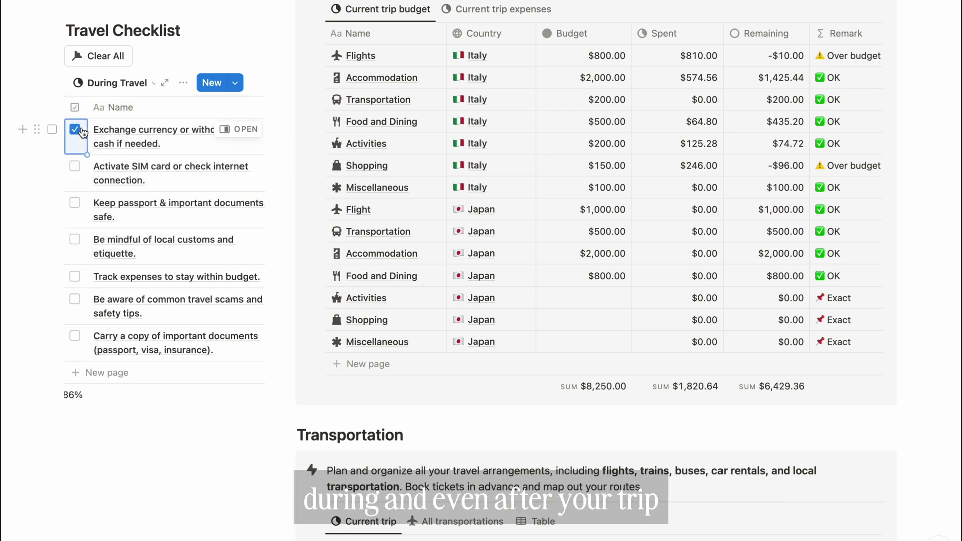
{"action": "left_click", "coordinate": [78, 169]}
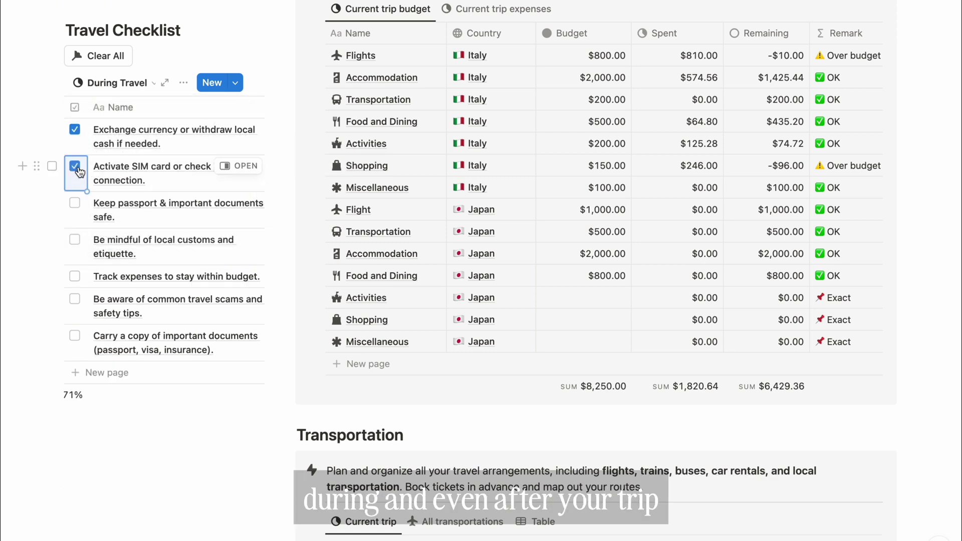
- Show the After Travel tasks of the Travel Checklist
{"action": "left_click", "coordinate": [132, 83]}
{"action": "left_click", "coordinate": [132, 177]}
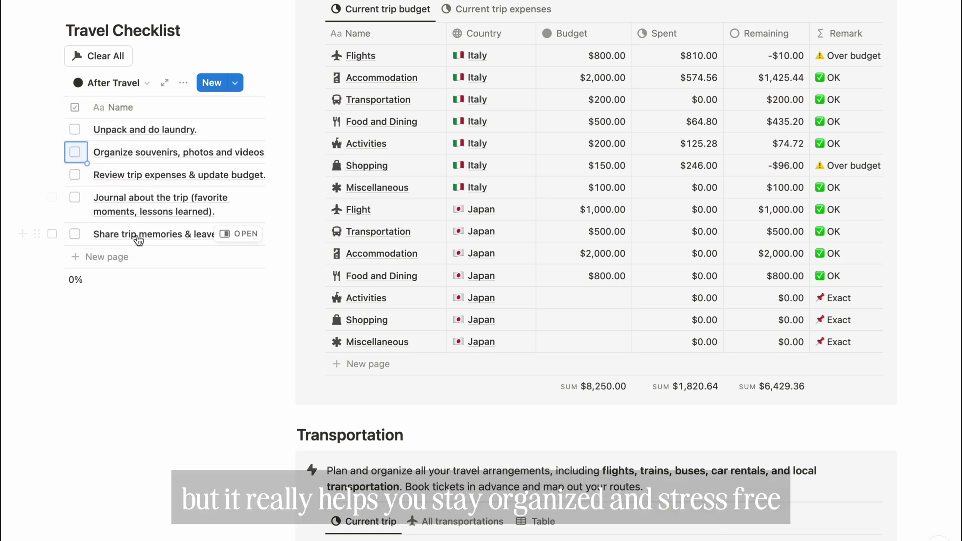
{"action": "scroll", "coordinate": [180, 180], "scroll_direction": "up", "scroll_amount": 10}
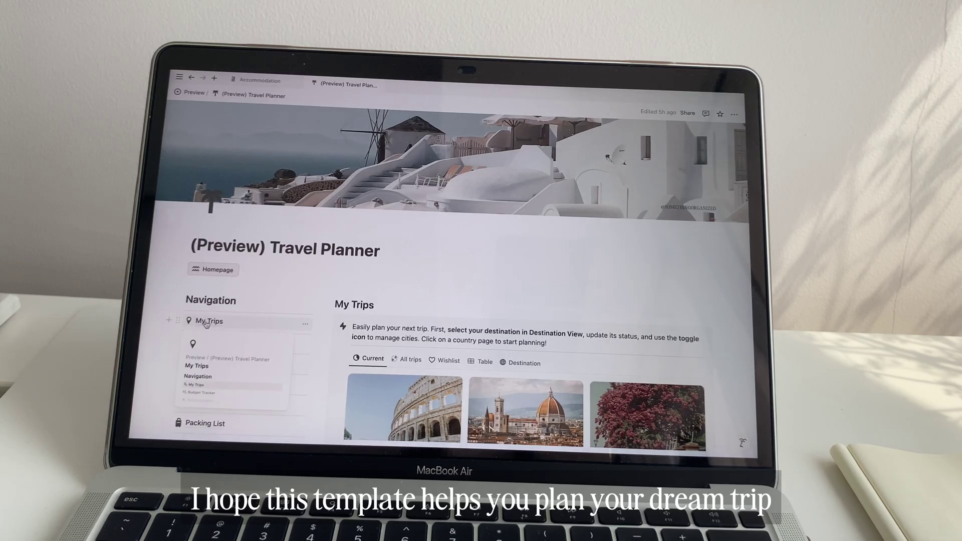
- Open the preview planner's My Trips page and look through its Destination view
{"action": "left_click", "coordinate": [207, 322]}
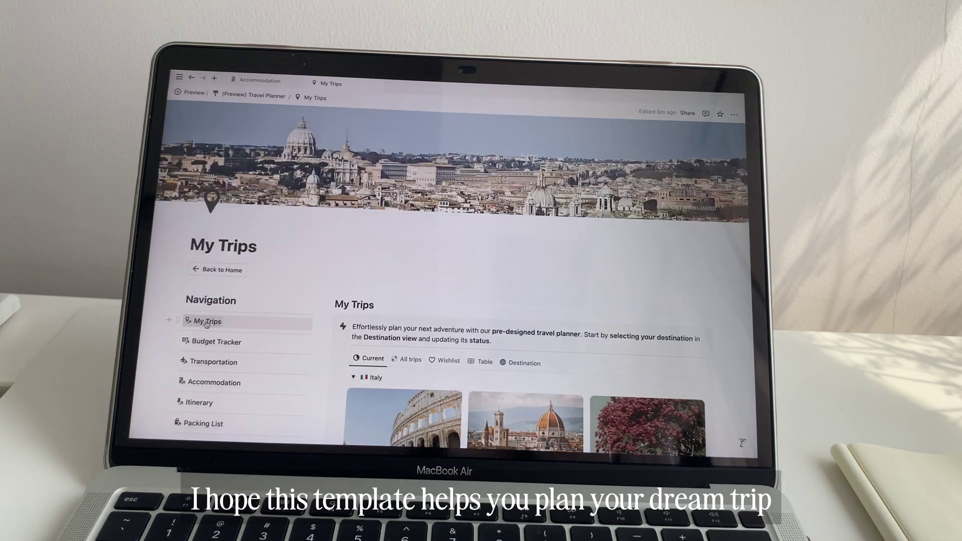
{"action": "left_click", "coordinate": [524, 365]}
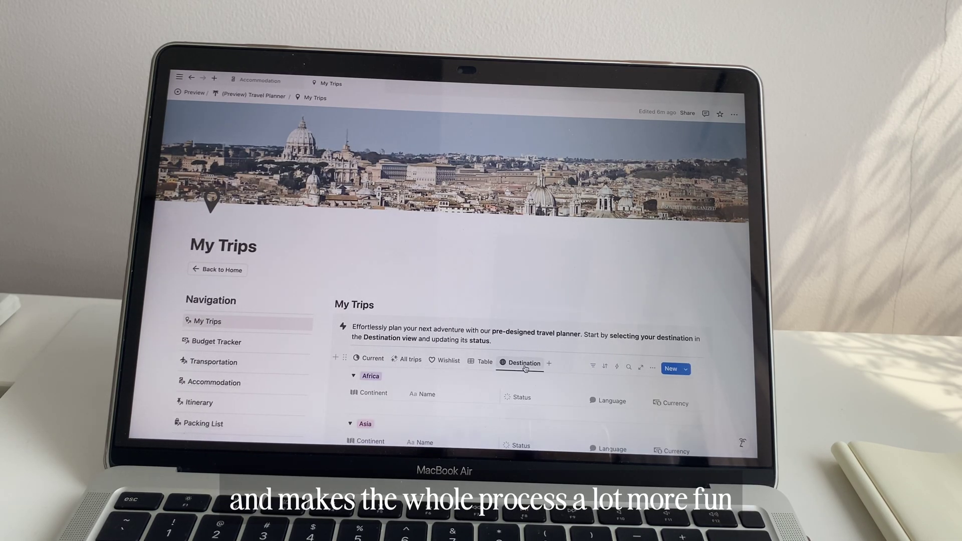
{"action": "scroll", "coordinate": [525, 370], "scroll_direction": "down", "scroll_amount": 3}
{"action": "scroll", "coordinate": [525, 370], "scroll_direction": "down", "scroll_amount": 3}
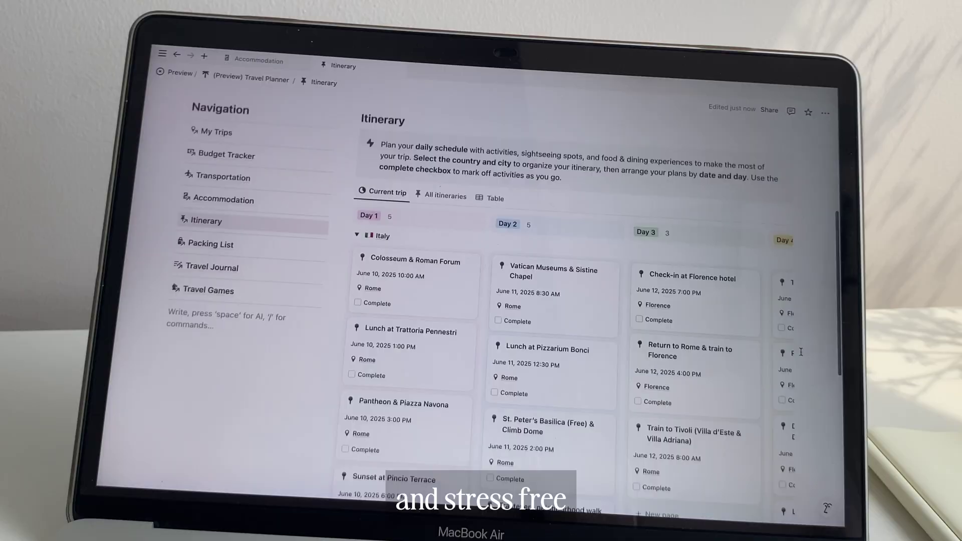
- In the Itinerary's Day 1 column, mark Colosseum & Roman Forum, Lunch at Trattoria Pennestri and Pantheon & Piazza Navona complete
{"action": "scroll", "coordinate": [396, 295], "scroll_direction": "down", "scroll_amount": 1}
{"action": "left_click", "coordinate": [360, 280]}
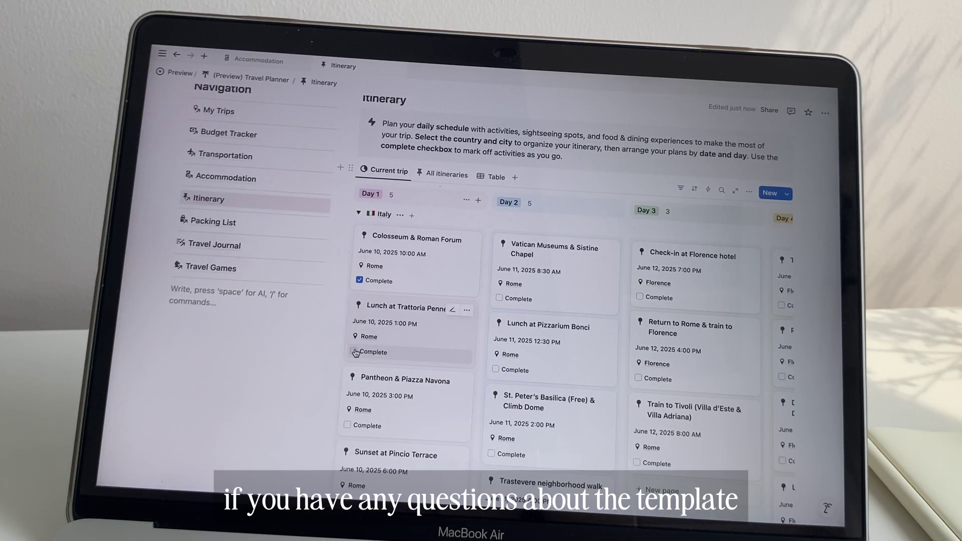
{"action": "scroll", "coordinate": [354, 352], "scroll_direction": "down", "scroll_amount": 2}
{"action": "left_click", "coordinate": [355, 333]}
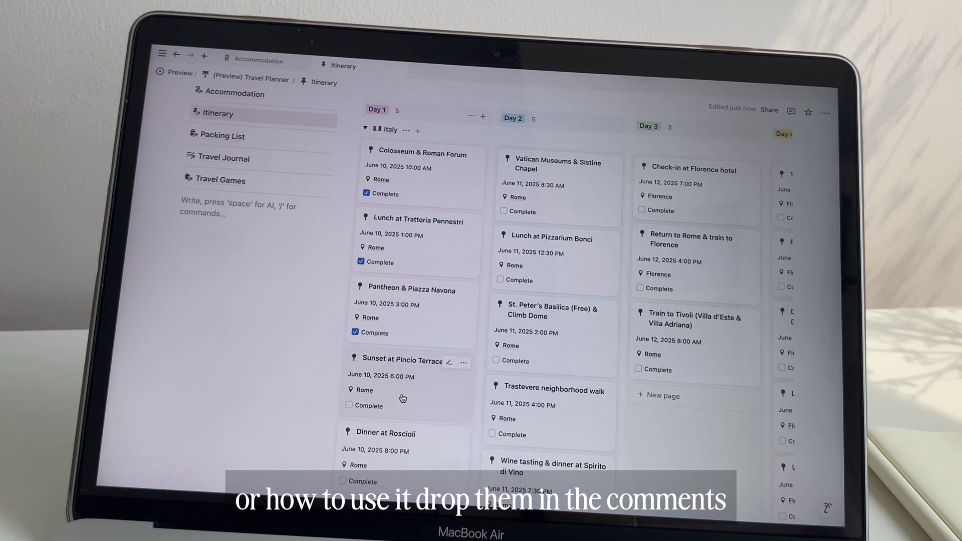
{"action": "left_click_drag", "start_coordinate": [403, 399], "coordinate": [546, 411]}
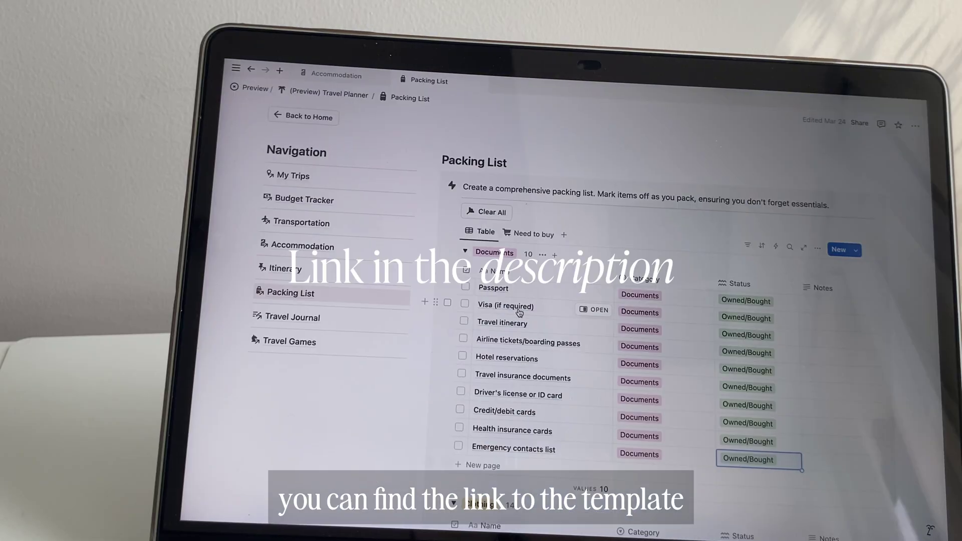
- Tick Passport, Visa (if required), Travel itinerary and Hotel reservations in the Packing List's Documents group
{"action": "left_click", "coordinate": [466, 288]}
{"action": "left_click", "coordinate": [464, 322]}
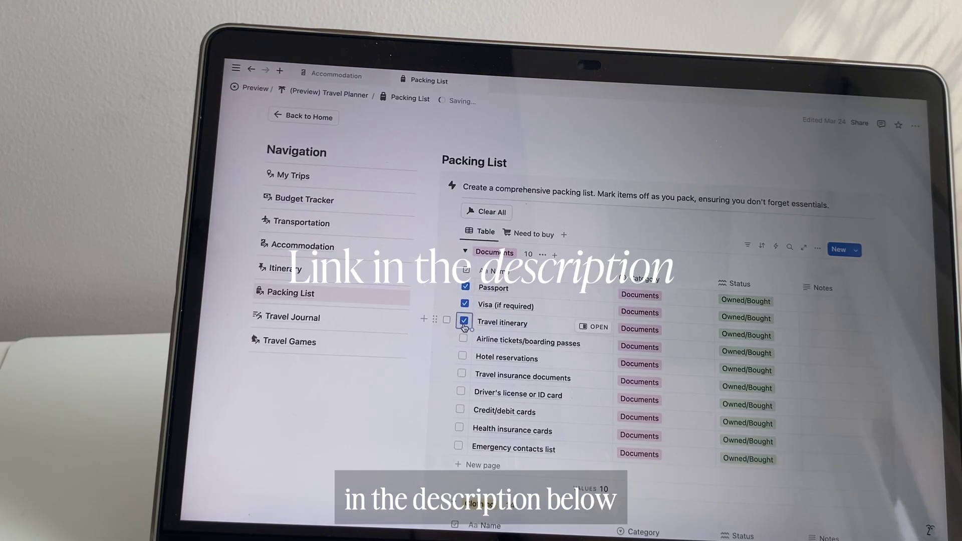
{"action": "left_click", "coordinate": [463, 357]}
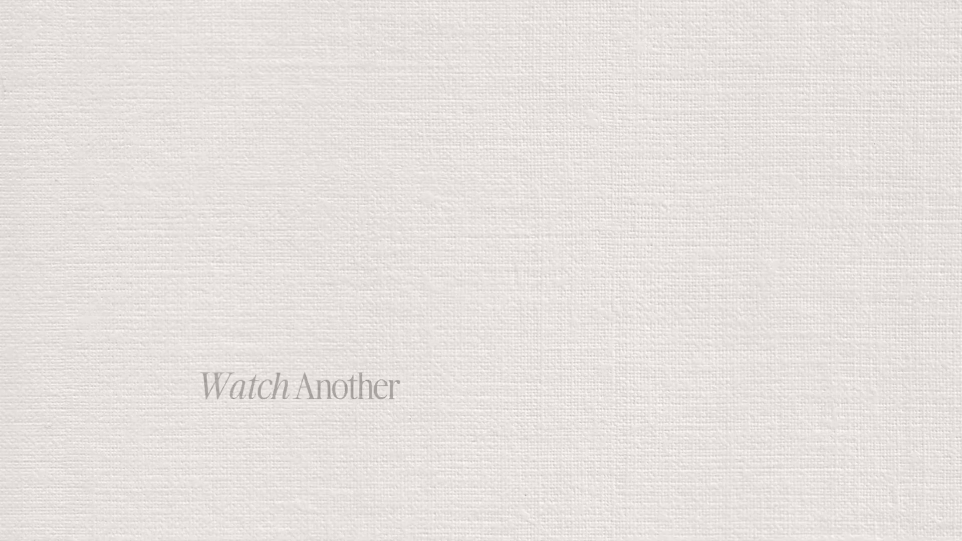